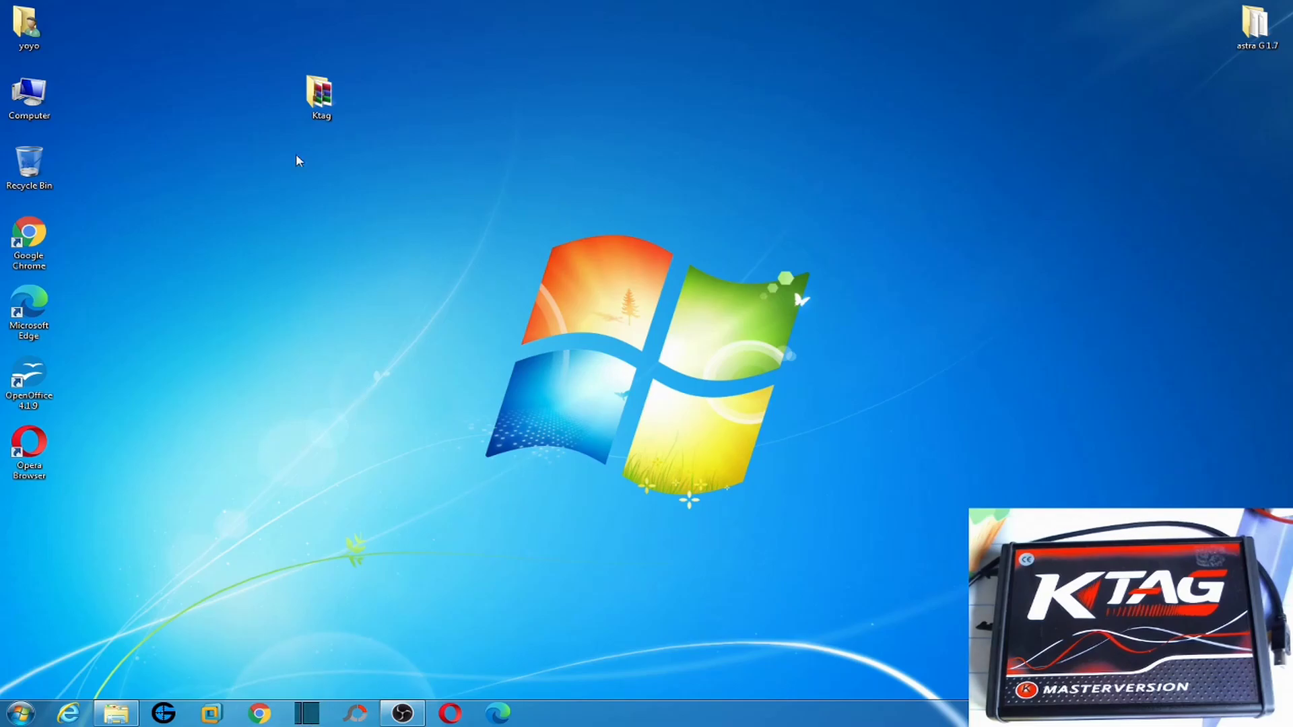
# Extract the kess-223-safe archive from the Ktag desktop folder into its own kess-223-safe subfolder
pyautogui.doubleClick(315, 105)
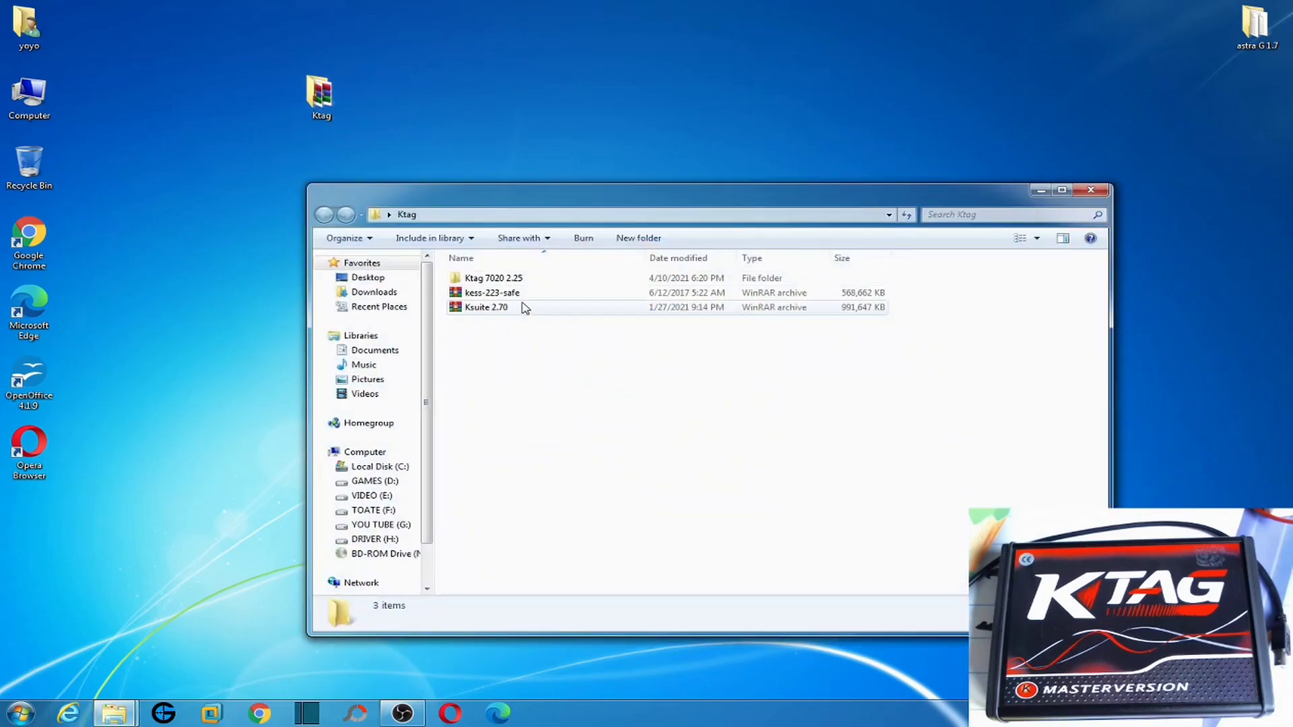
pyautogui.rightClick(504, 297)
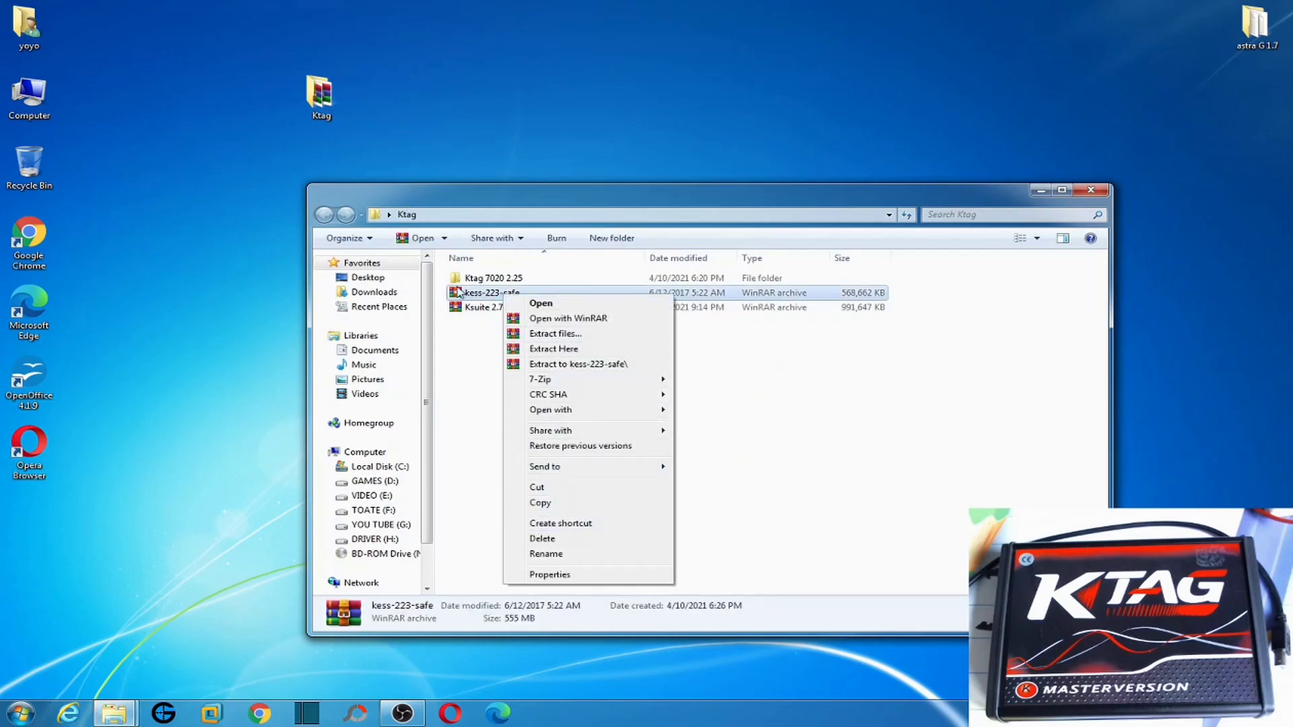
pyautogui.click(549, 334)
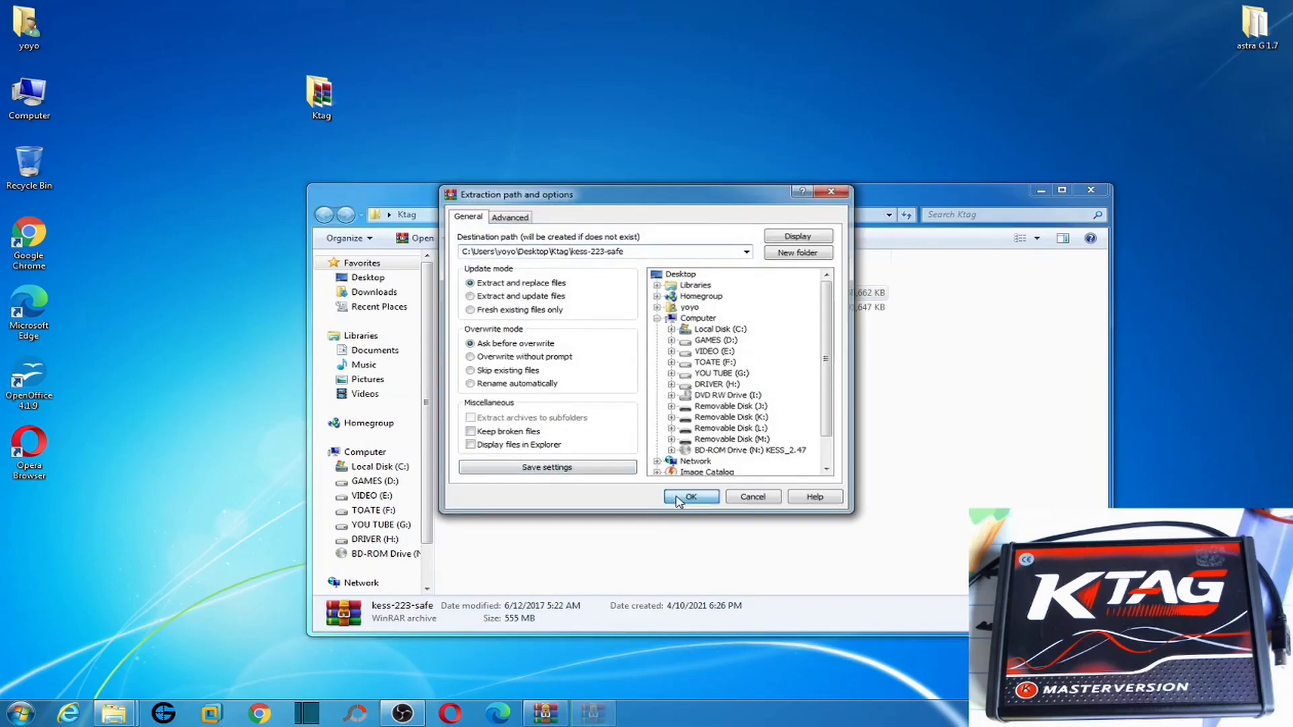
pyautogui.click(677, 498)
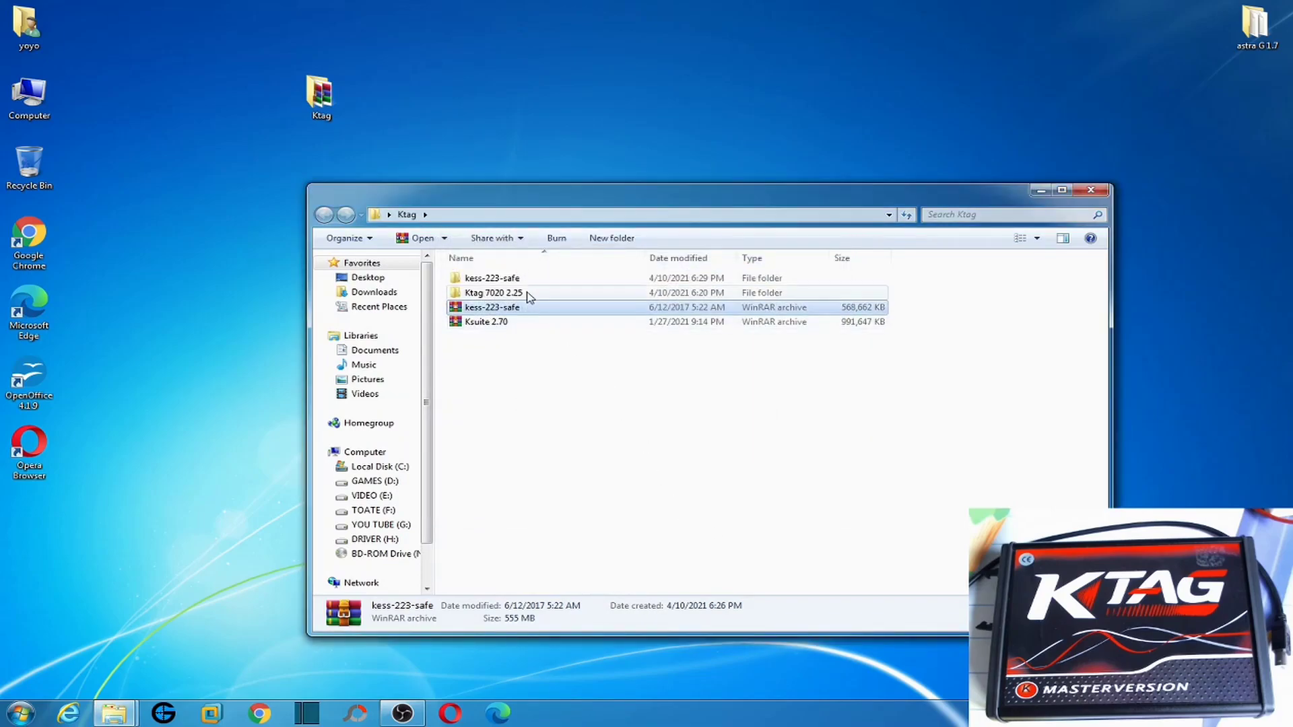
# Install K-Suite 2.23 from KSuite223ENDE_NET_SAFE, accepting its license and the Visual C++ 2005 license, with Install USB Drivers enabled at the end
pyautogui.doubleClick(519, 278)
pyautogui.click(510, 286)
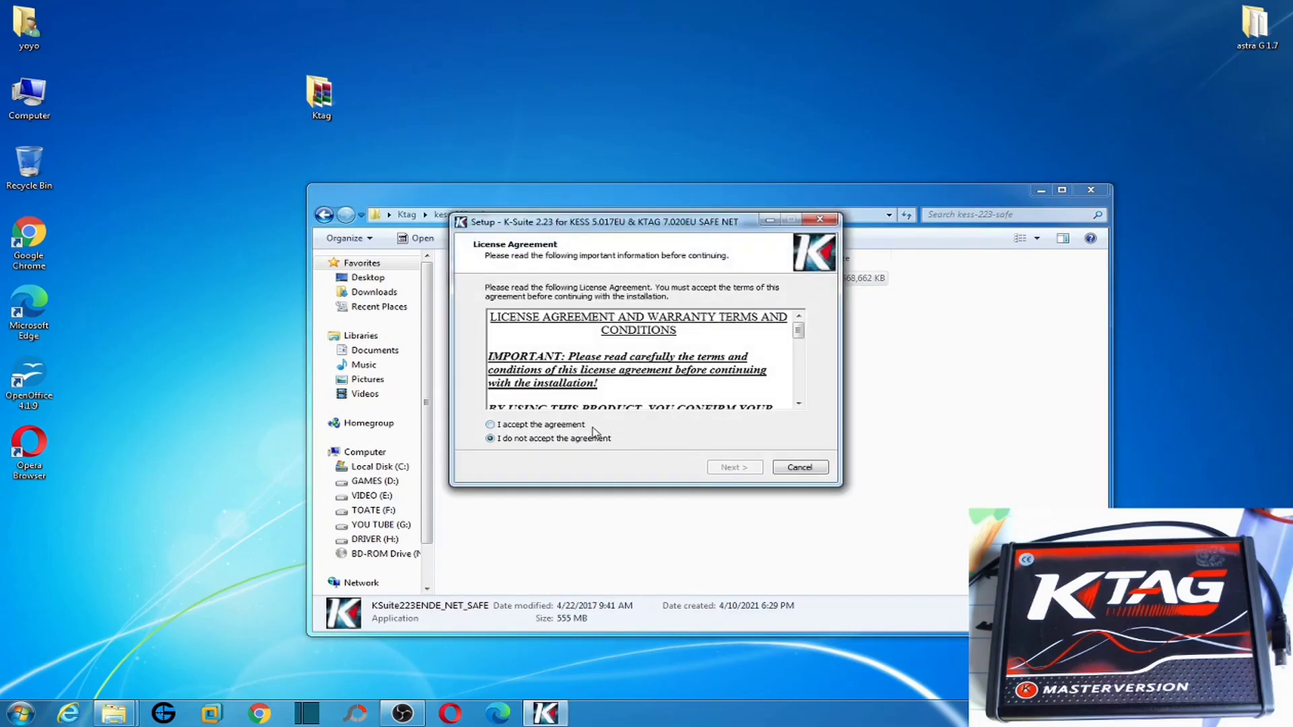
pyautogui.click(572, 425)
pyautogui.click(736, 467)
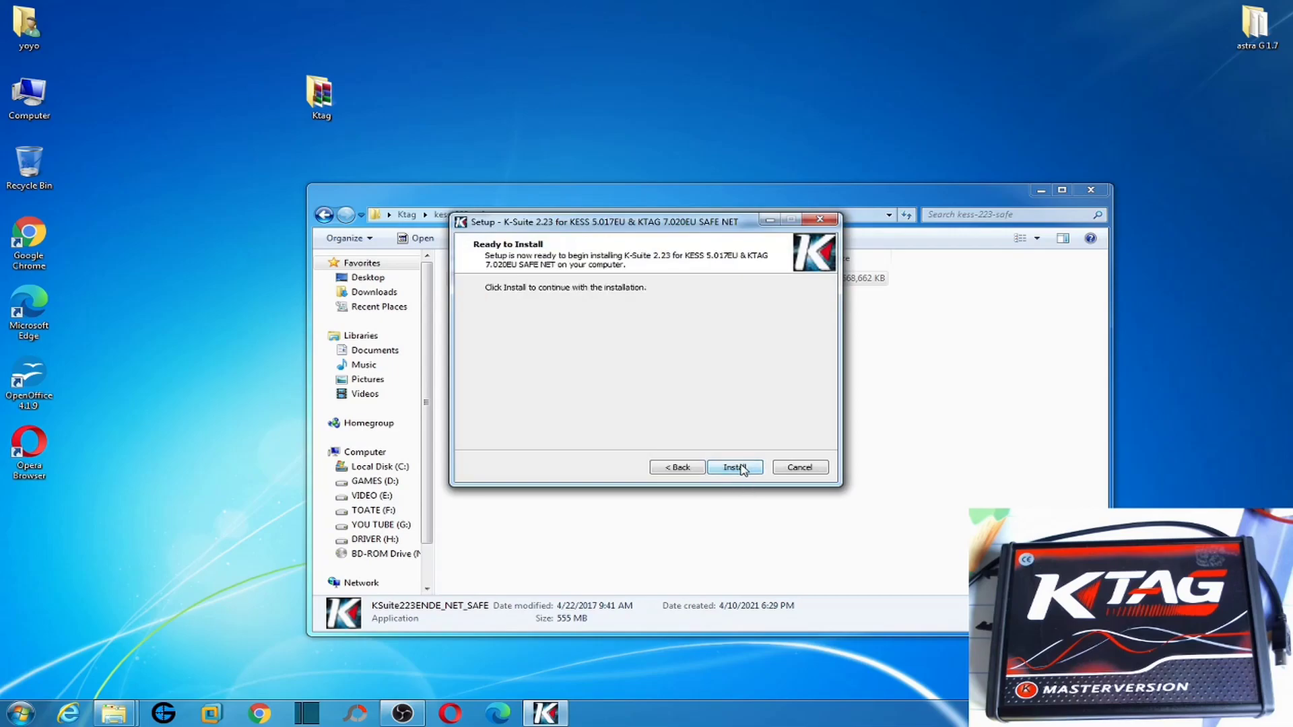
pyautogui.click(741, 469)
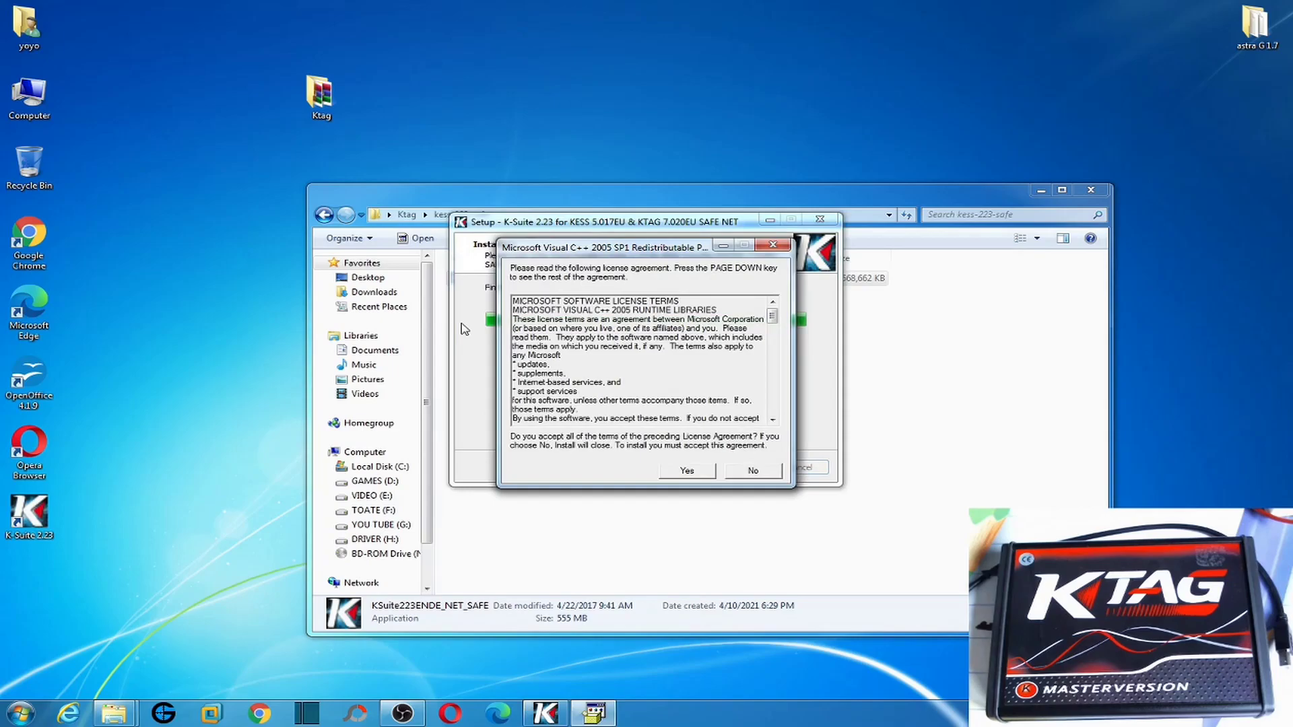
pyautogui.click(687, 472)
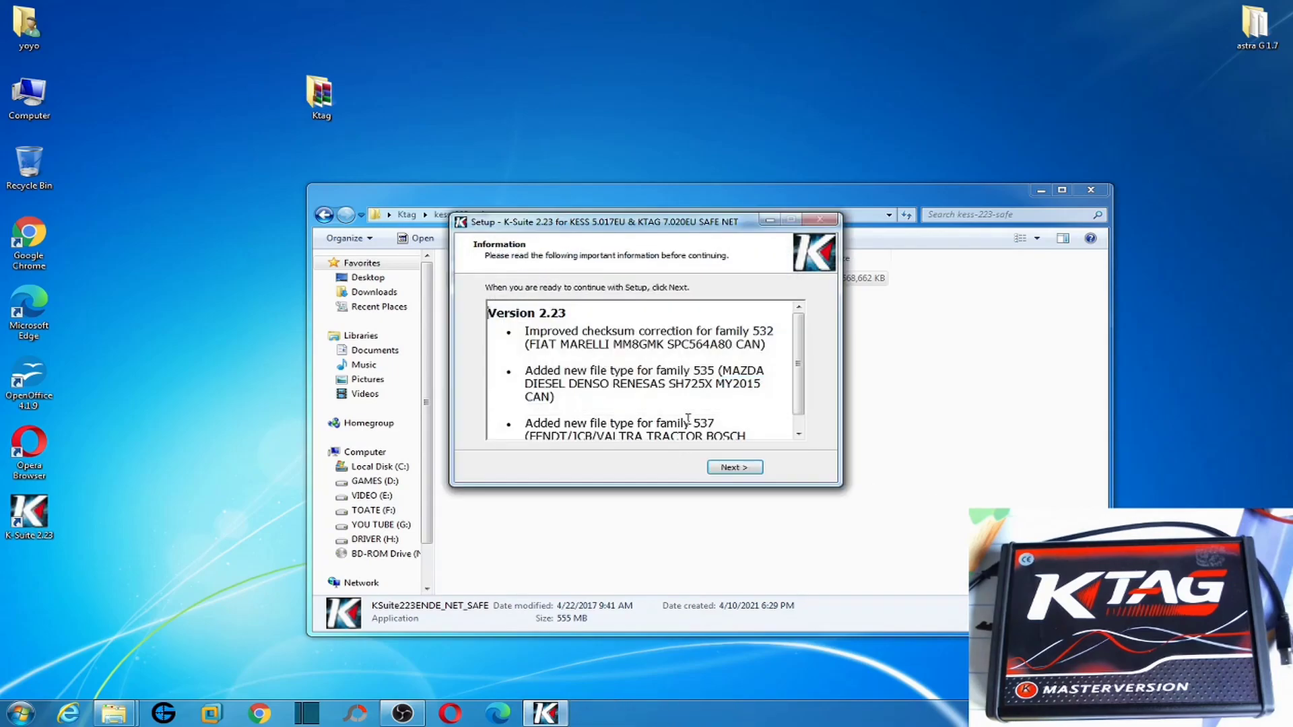
pyautogui.click(734, 468)
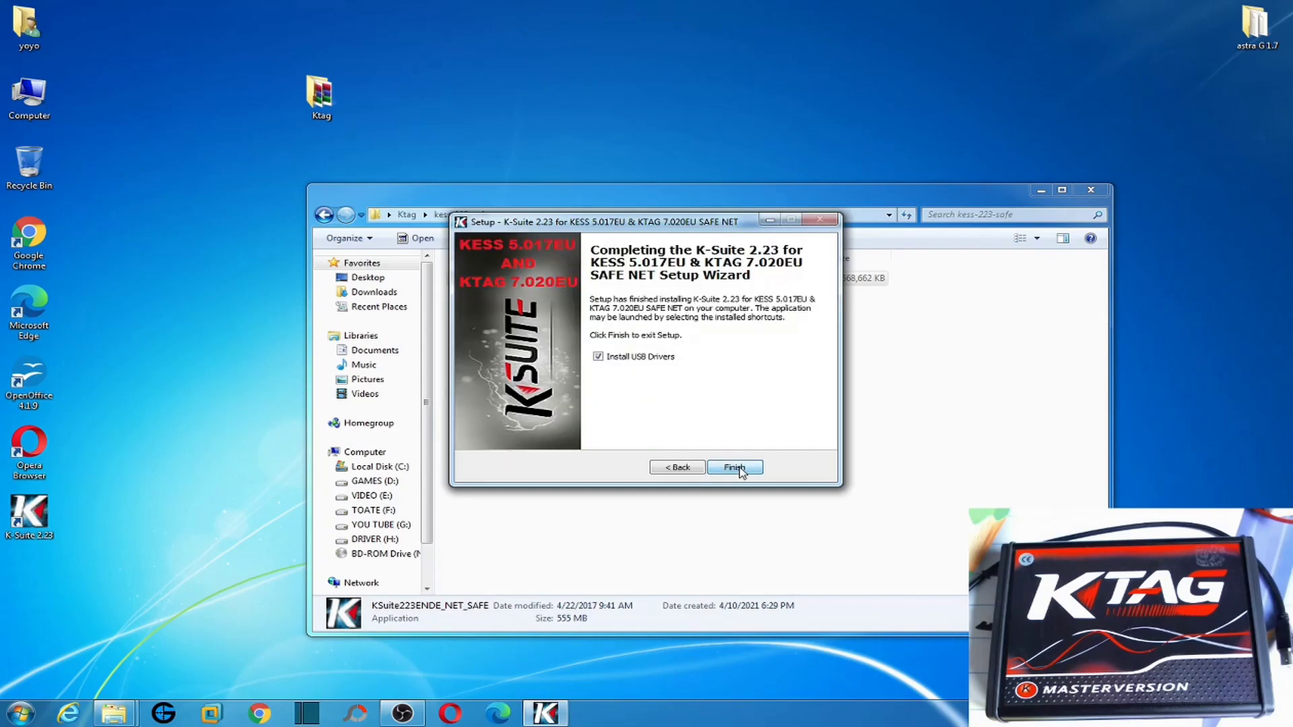
pyautogui.click(735, 467)
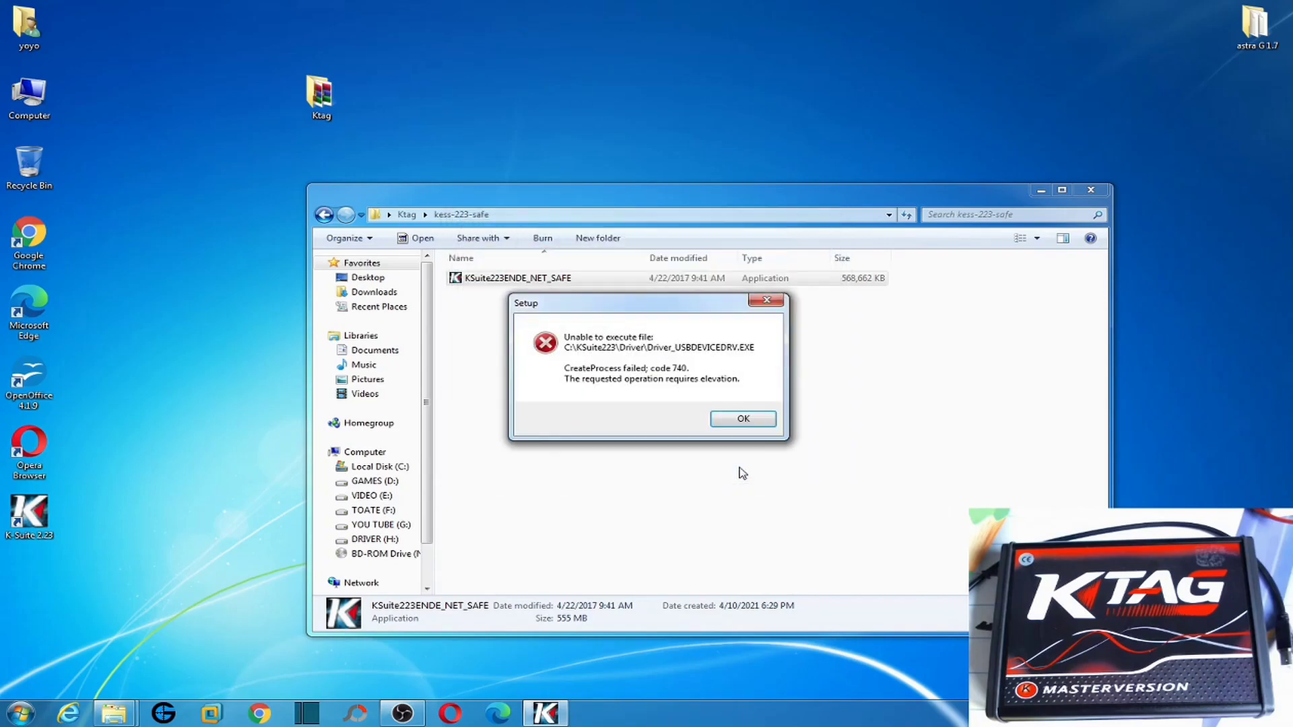
pyautogui.click(743, 420)
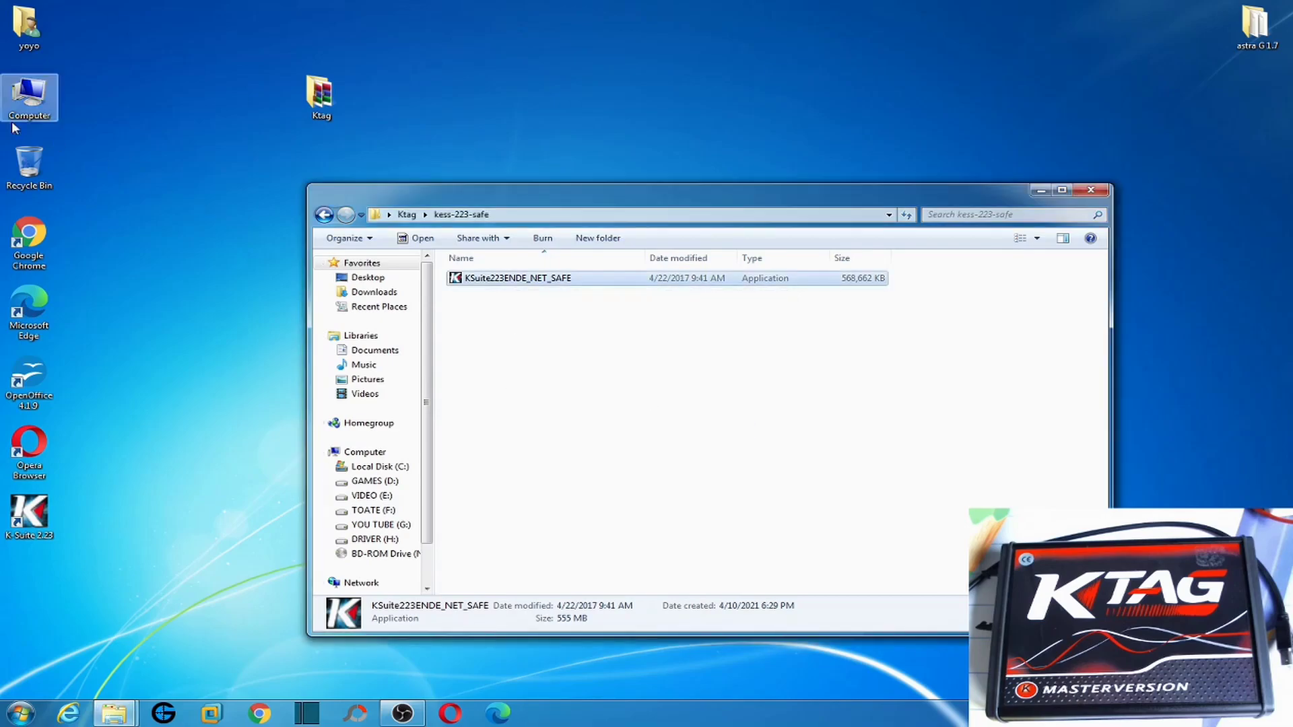
# Go to the Driver folder inside the K-Suite 2.23 installation through the desktop shortcut's file location
pyautogui.rightClick(28, 513)
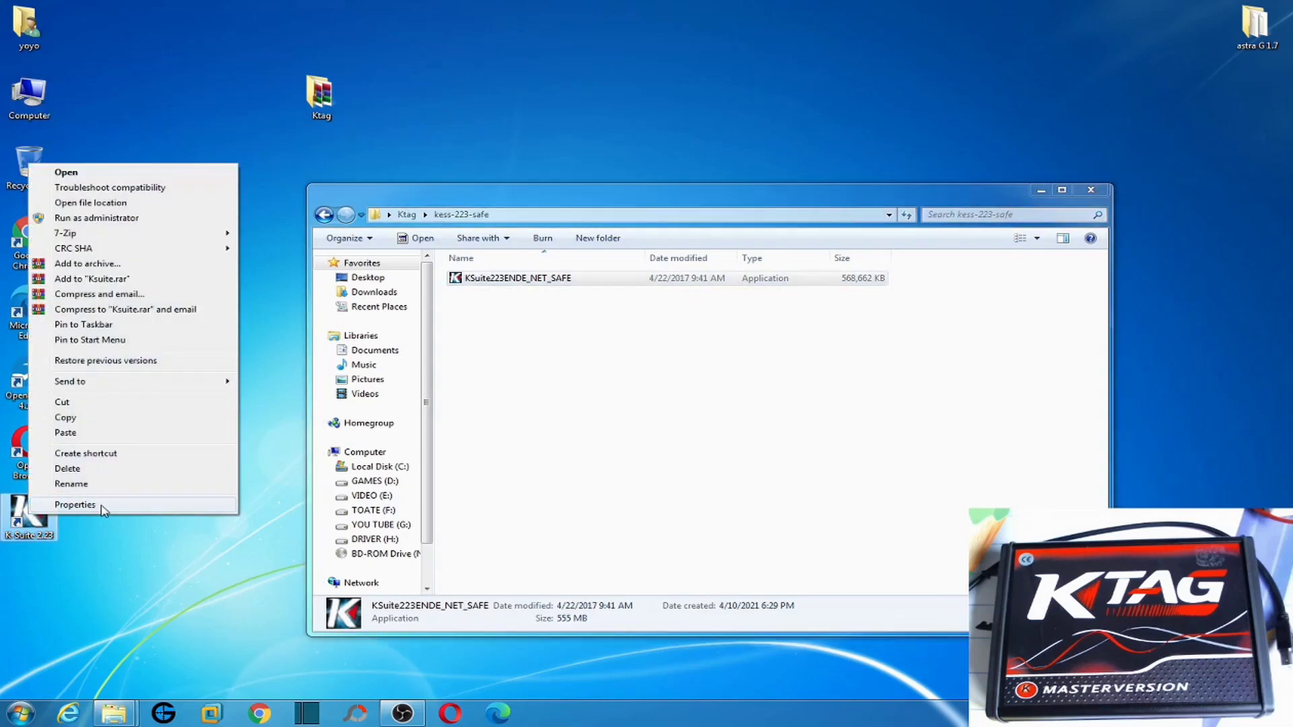
pyautogui.click(98, 506)
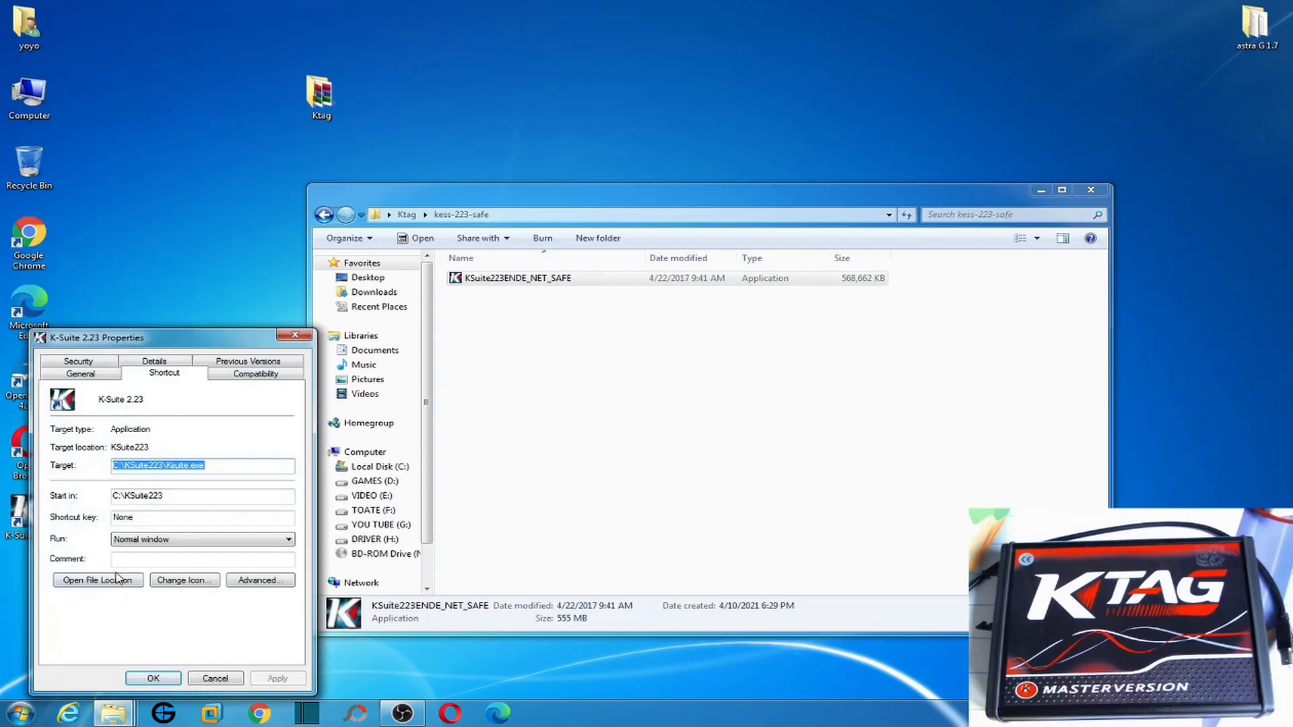
pyautogui.click(118, 579)
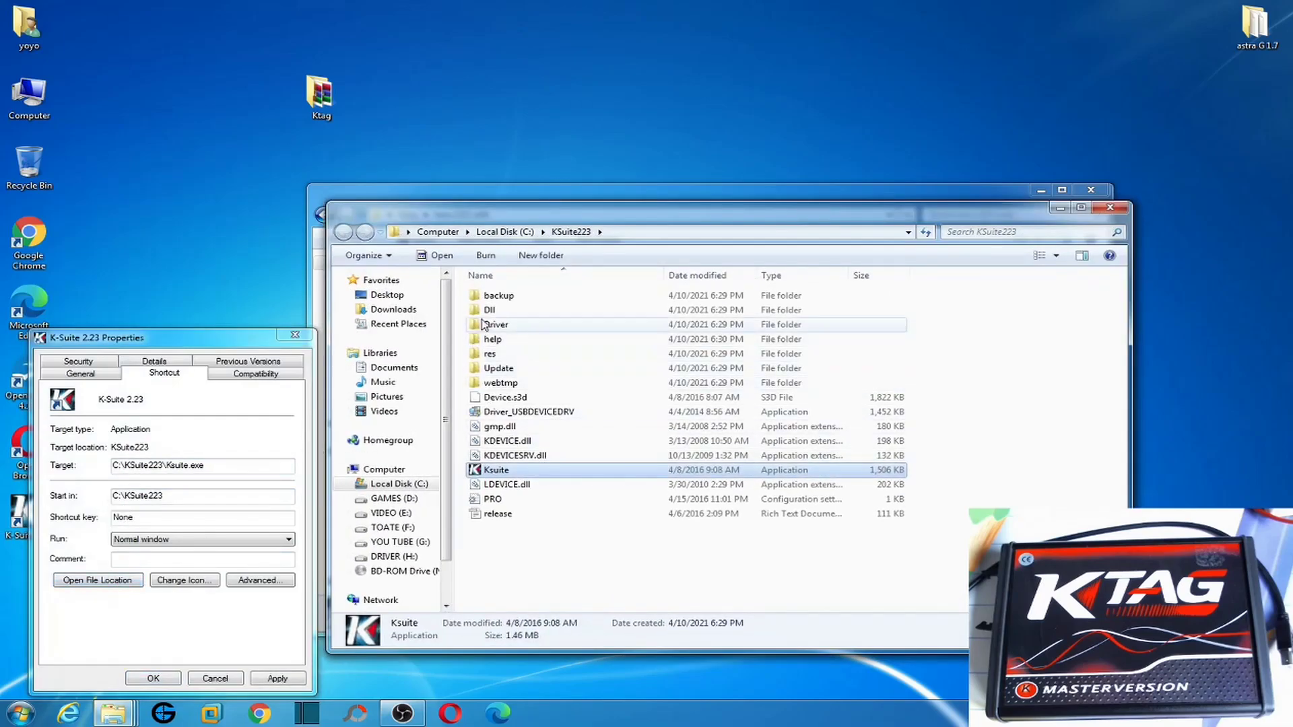
pyautogui.doubleClick(483, 324)
# Install the USB device driver from Driver_USBDEVICEDRV in U.S. English, allow the Alientech device software, and close the K-Suite shortcut properties
pyautogui.doubleClick(498, 295)
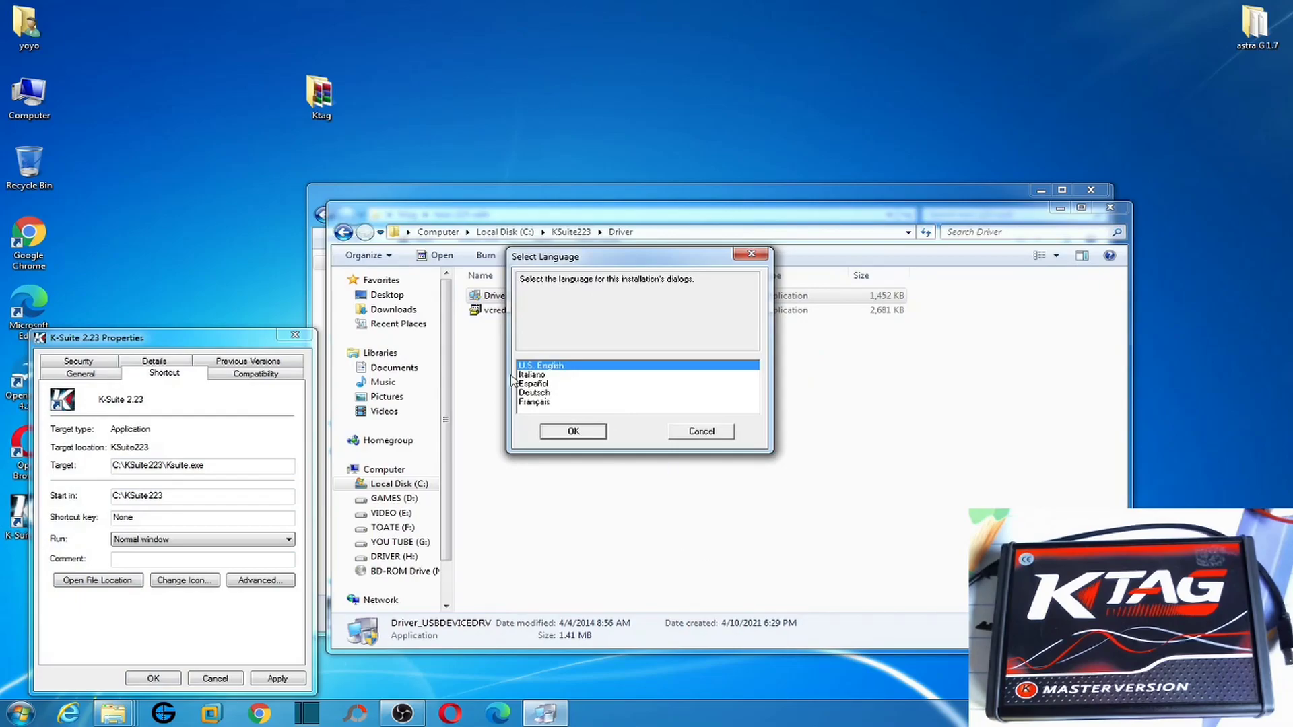
pyautogui.click(569, 431)
pyautogui.click(712, 460)
pyautogui.click(714, 460)
pyautogui.click(713, 460)
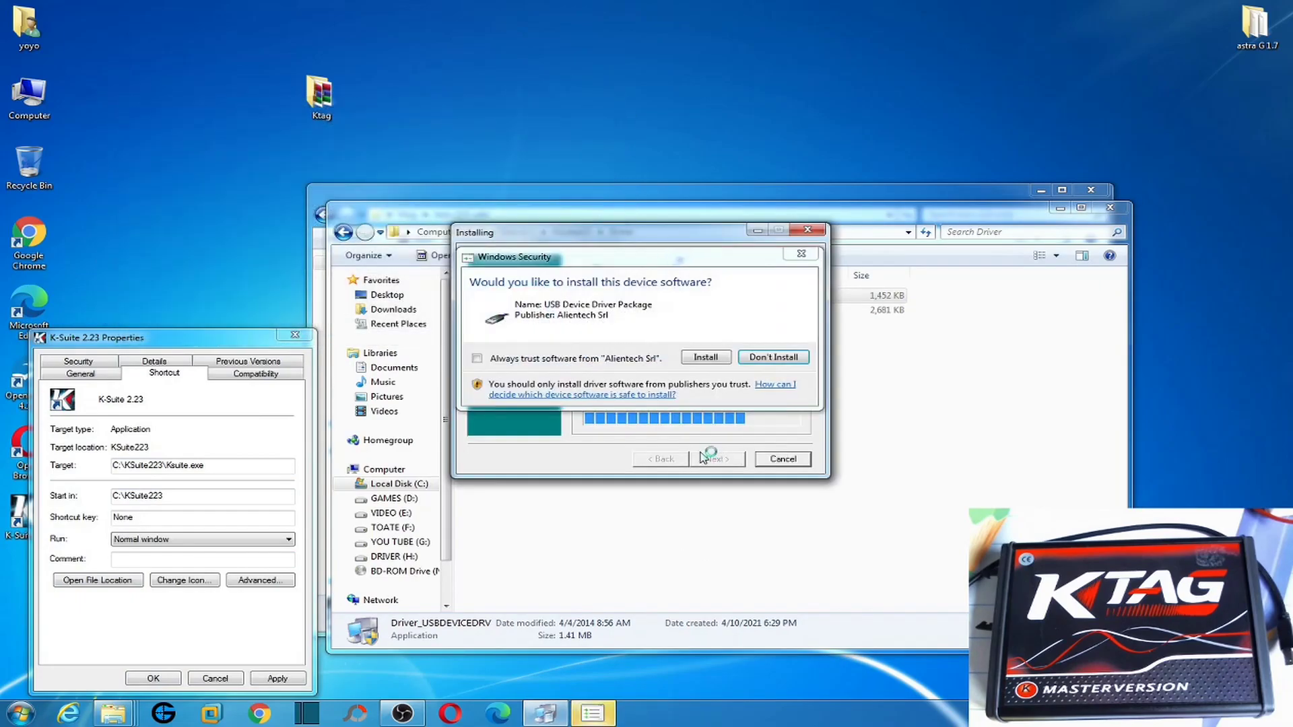
pyautogui.click(707, 357)
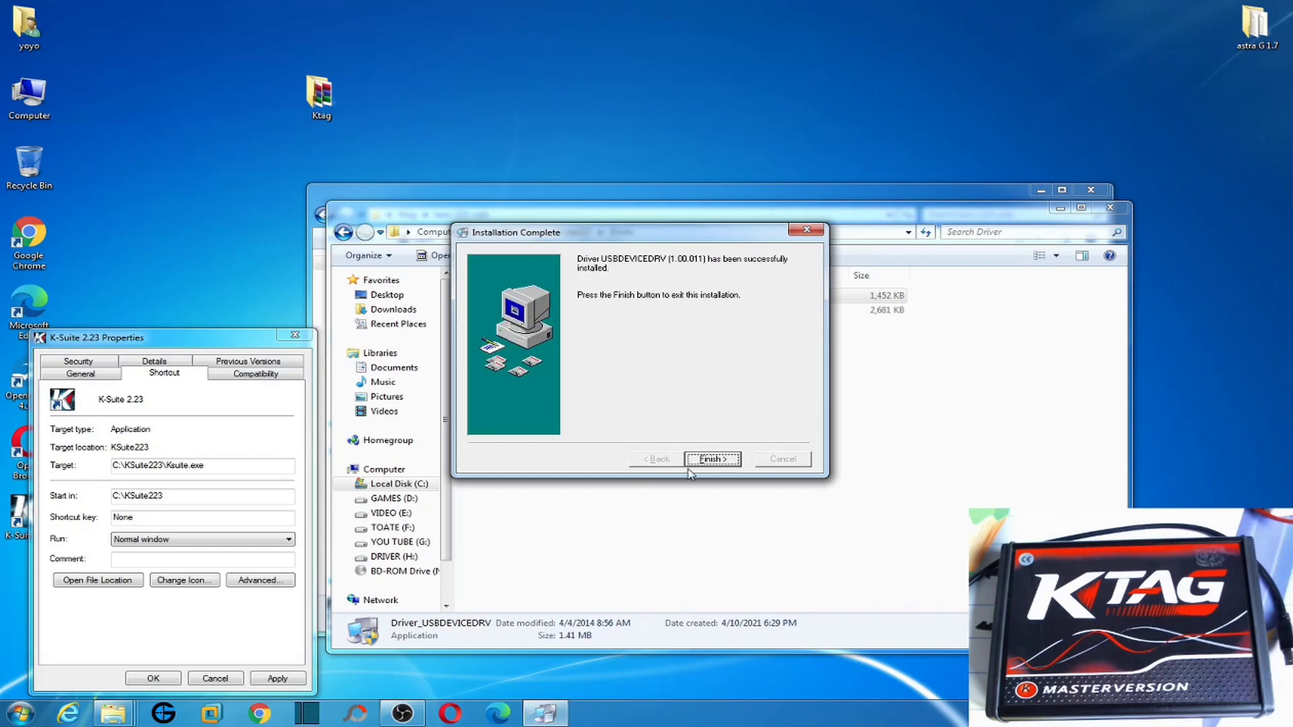
pyautogui.click(708, 465)
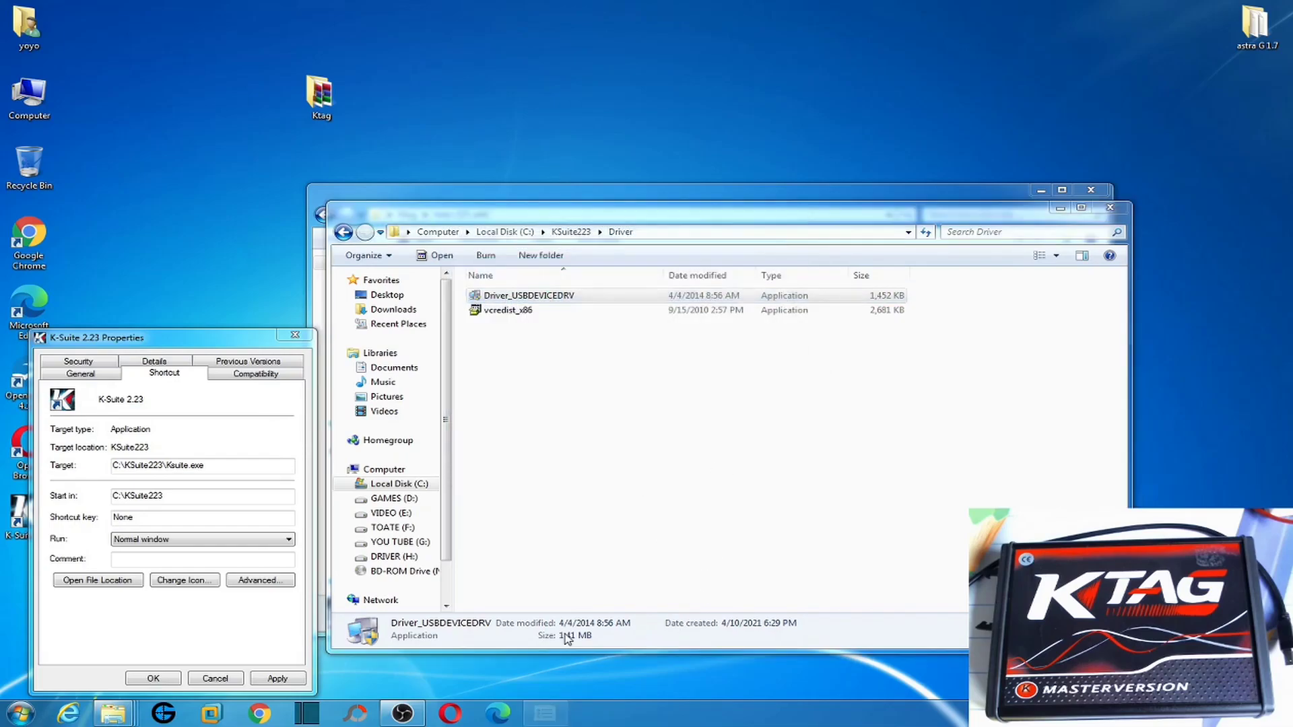
pyautogui.click(765, 408)
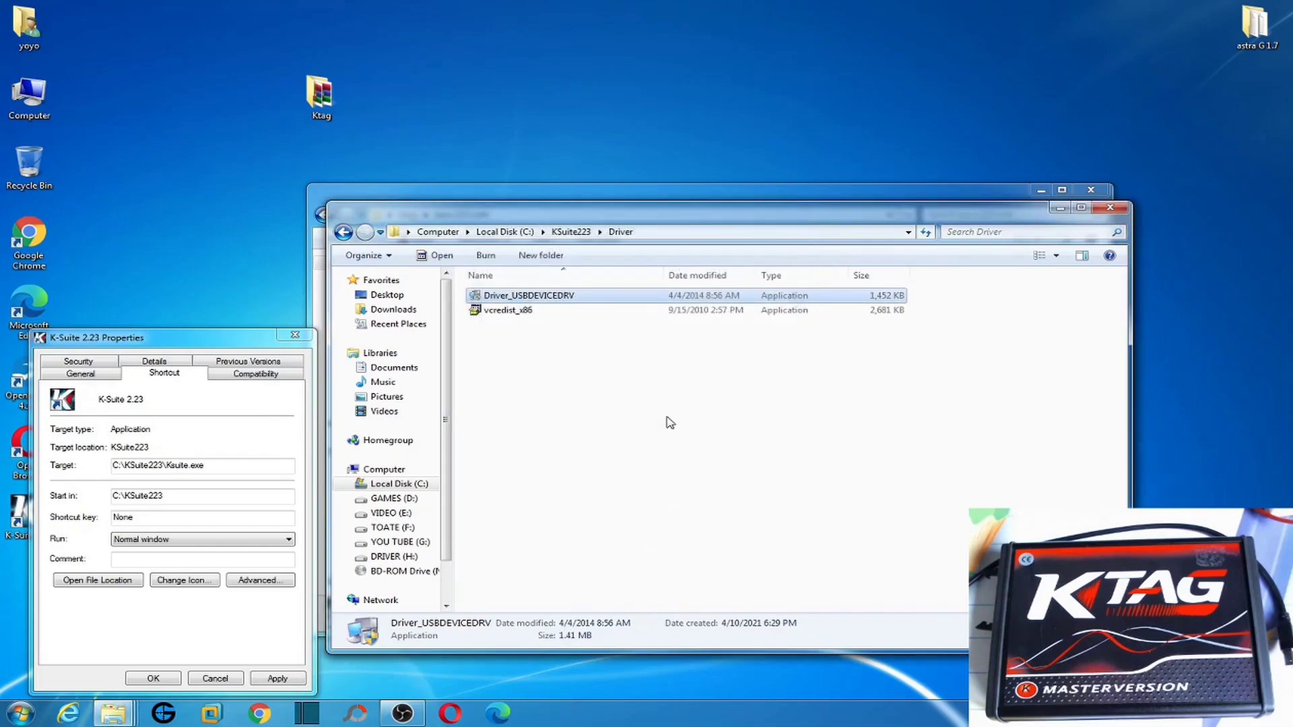
pyautogui.moveTo(174, 337); pyautogui.dragTo(561, 52)
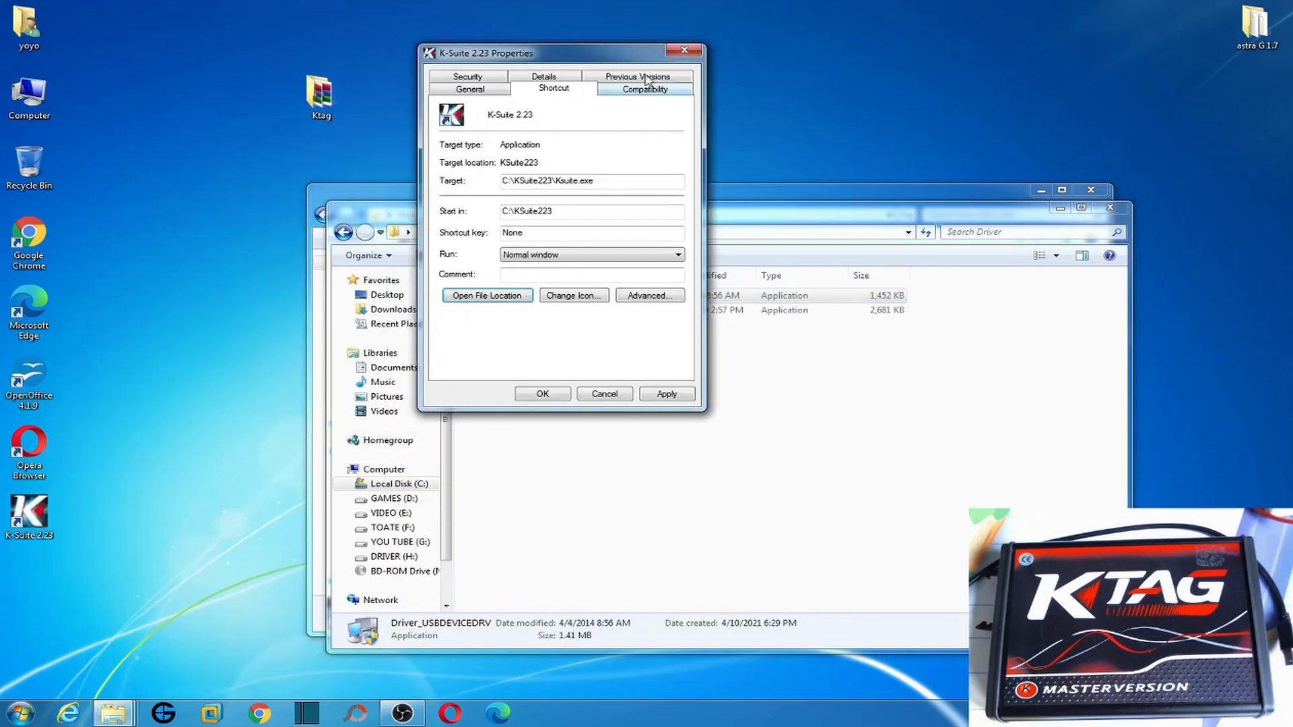
pyautogui.click(698, 51)
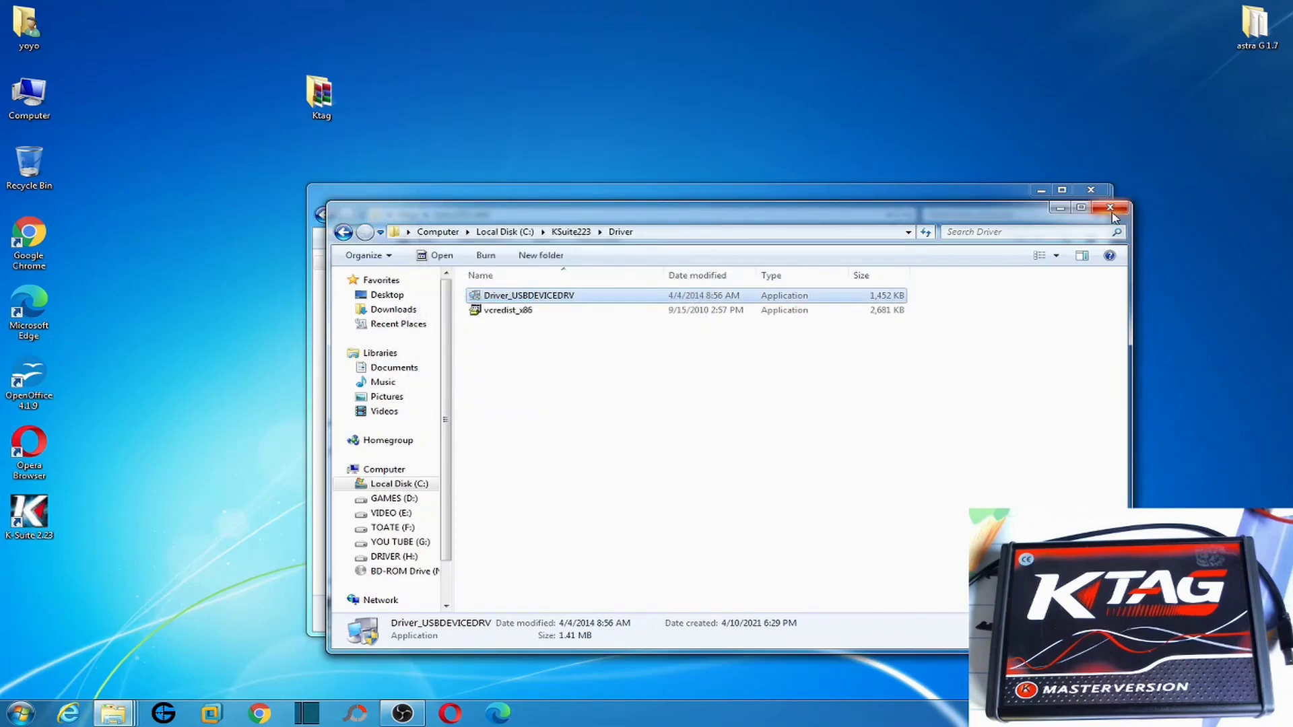
# Run vcredist_x86 from the Driver folder, accept the Visual C++ 2005 license, and close both folder windows
pyautogui.doubleClick(640, 313)
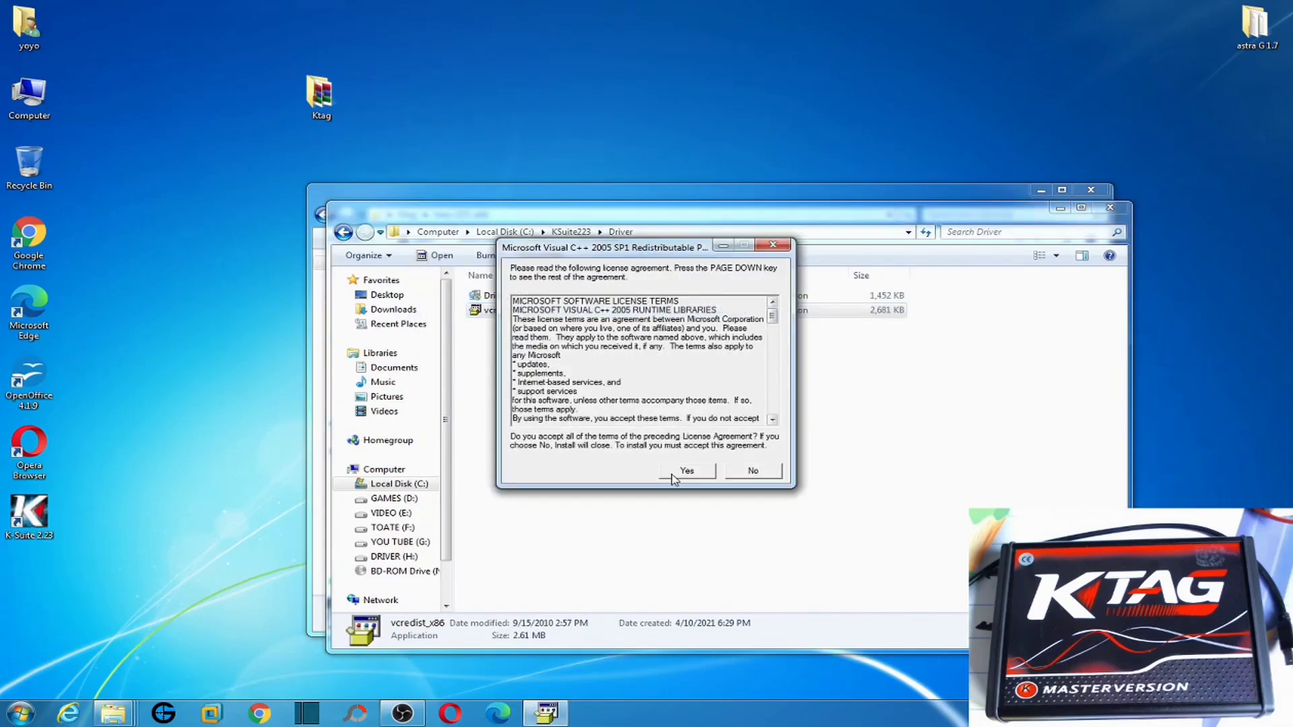
pyautogui.click(692, 554)
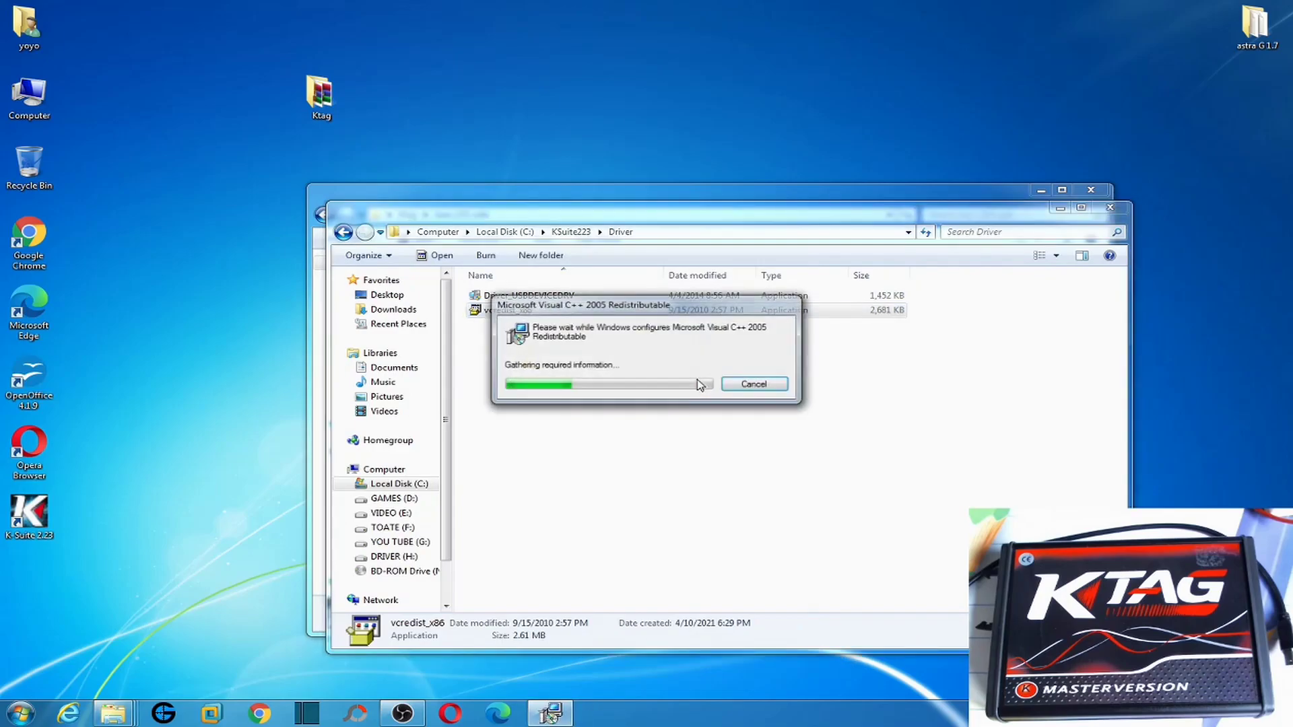
pyautogui.click(741, 383)
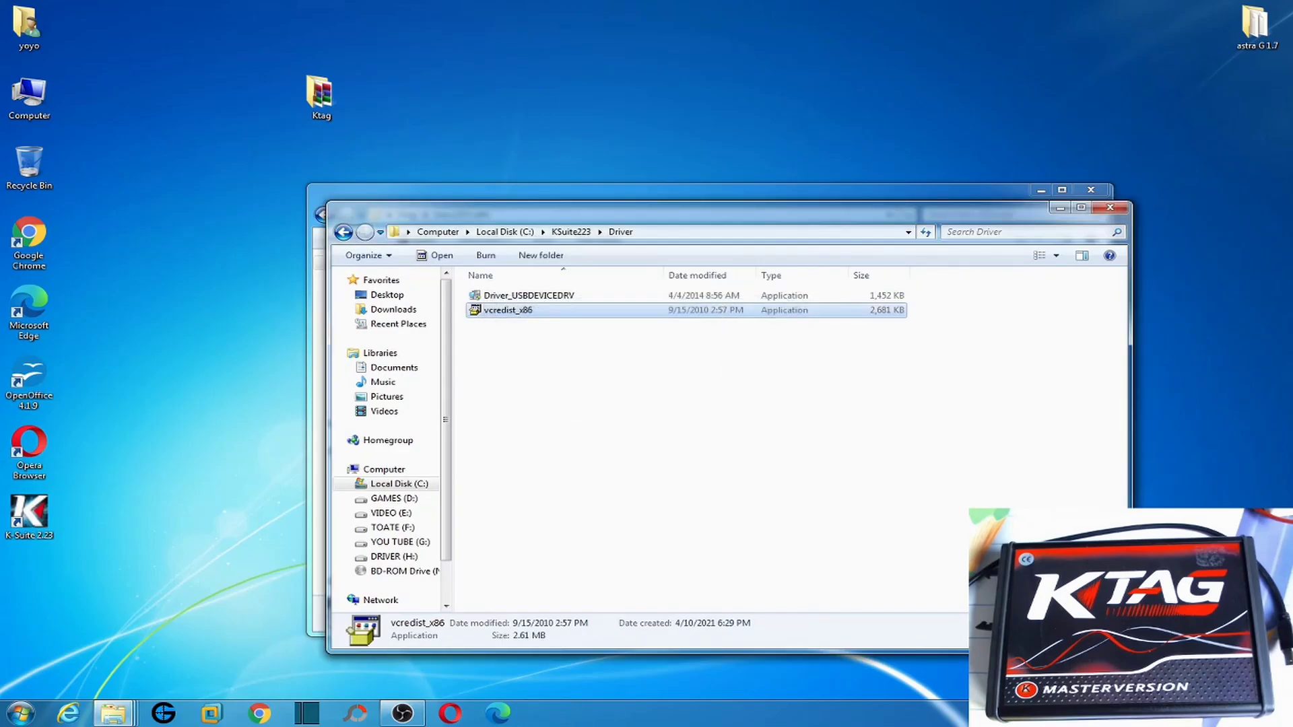
pyautogui.click(1110, 209)
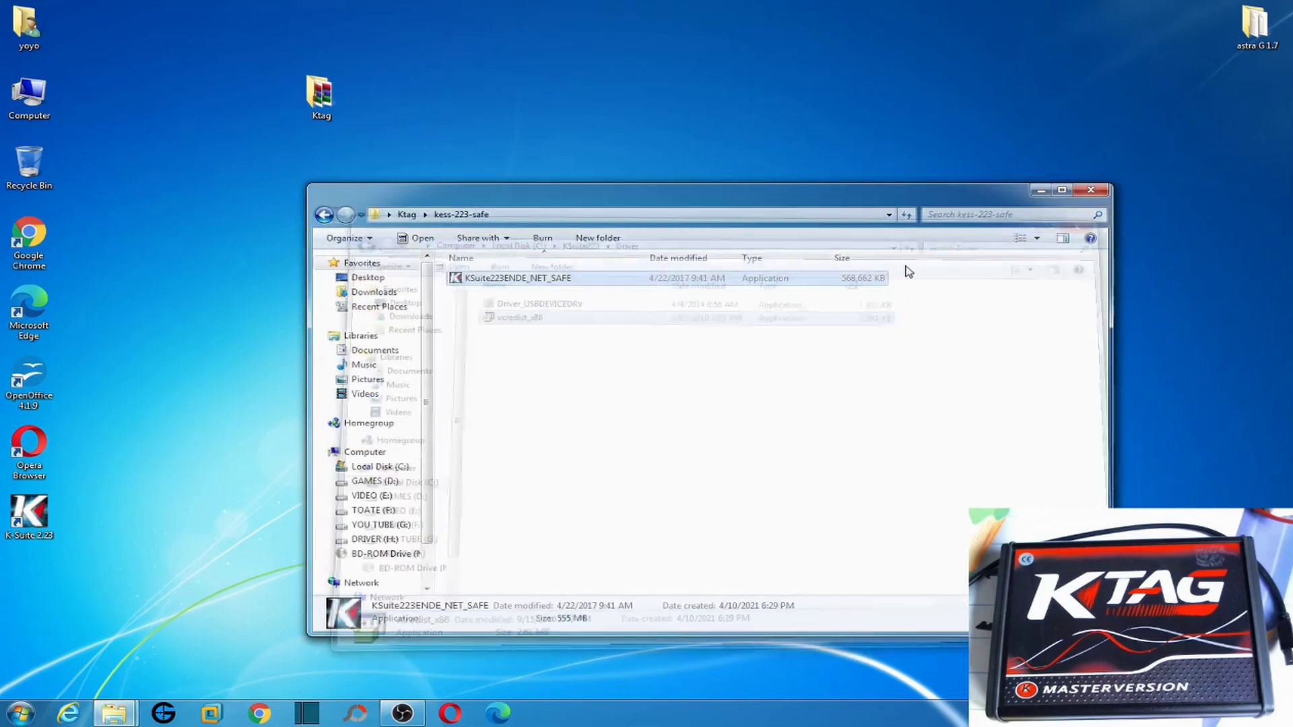
pyautogui.click(1102, 189)
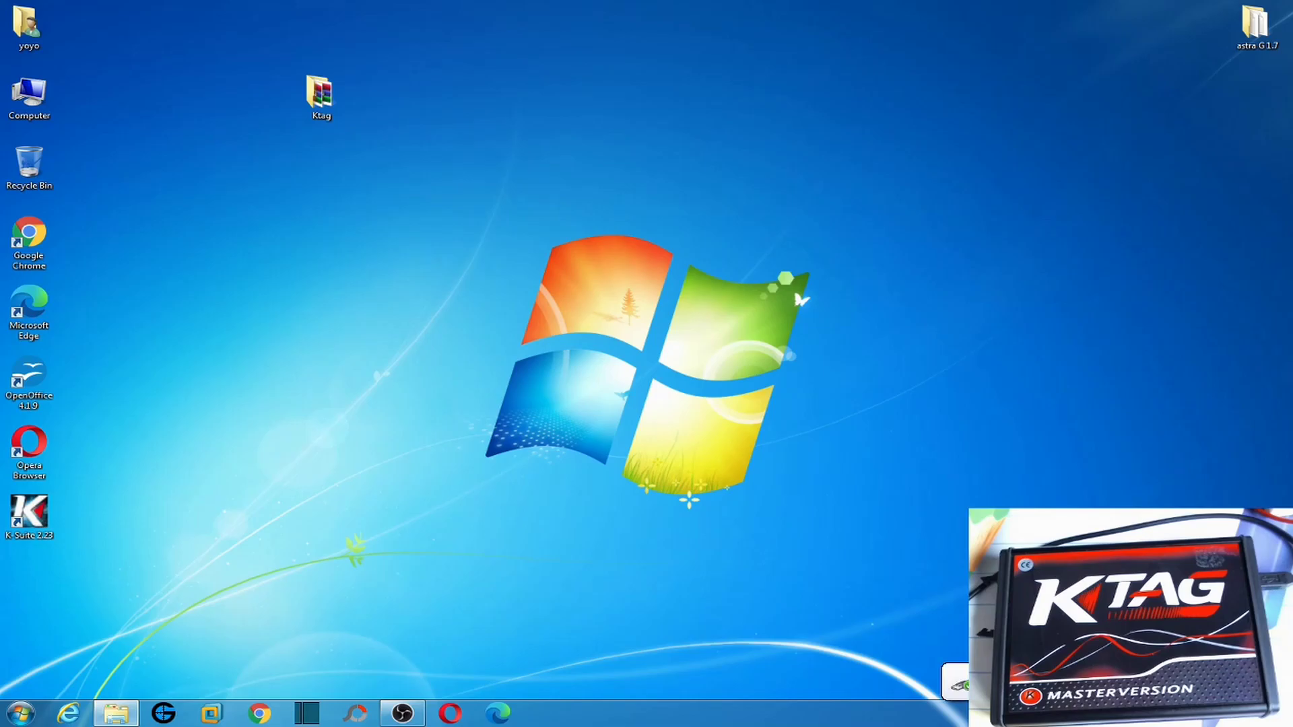
# Launch K-Suite 2.23 to check that it starts with the KTAG device, and close it
pyautogui.doubleClick(33, 515)
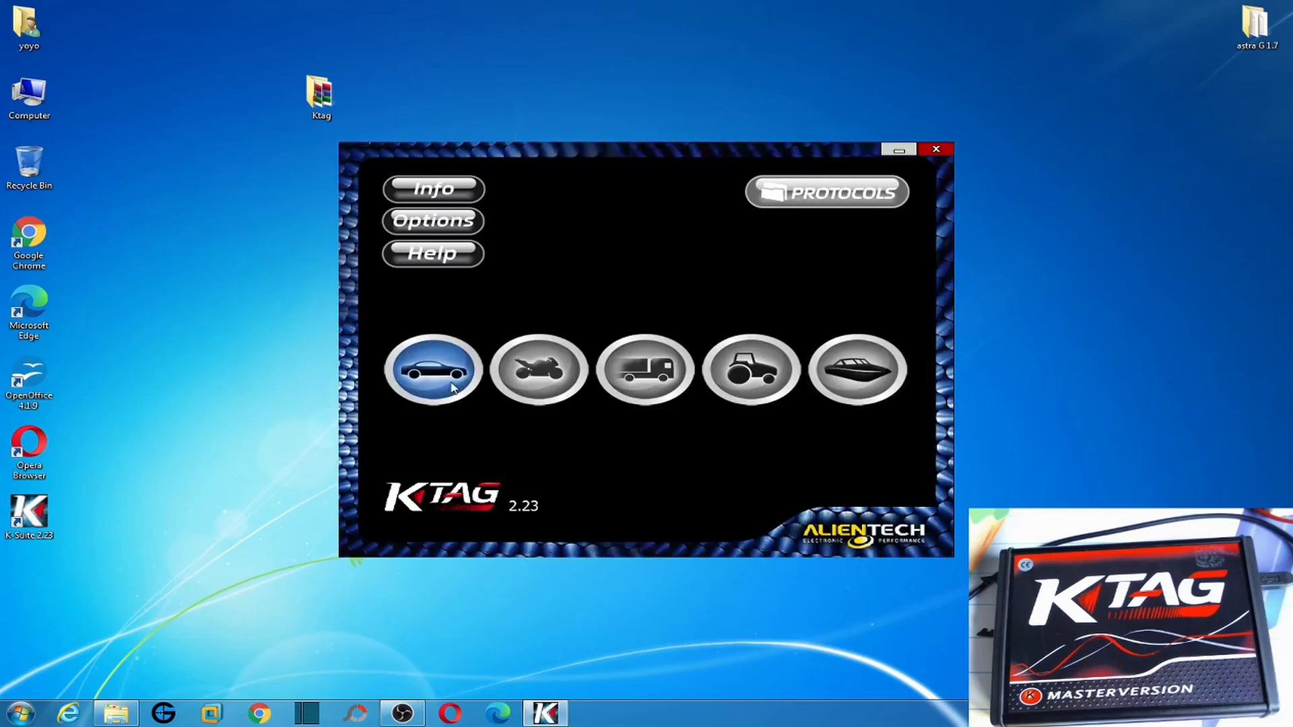
pyautogui.click(936, 149)
# Extract the Ksuite 2.70 archive from the Ktag desktop folder into its own Ksuite 2.70 subfolder
pyautogui.doubleClick(333, 105)
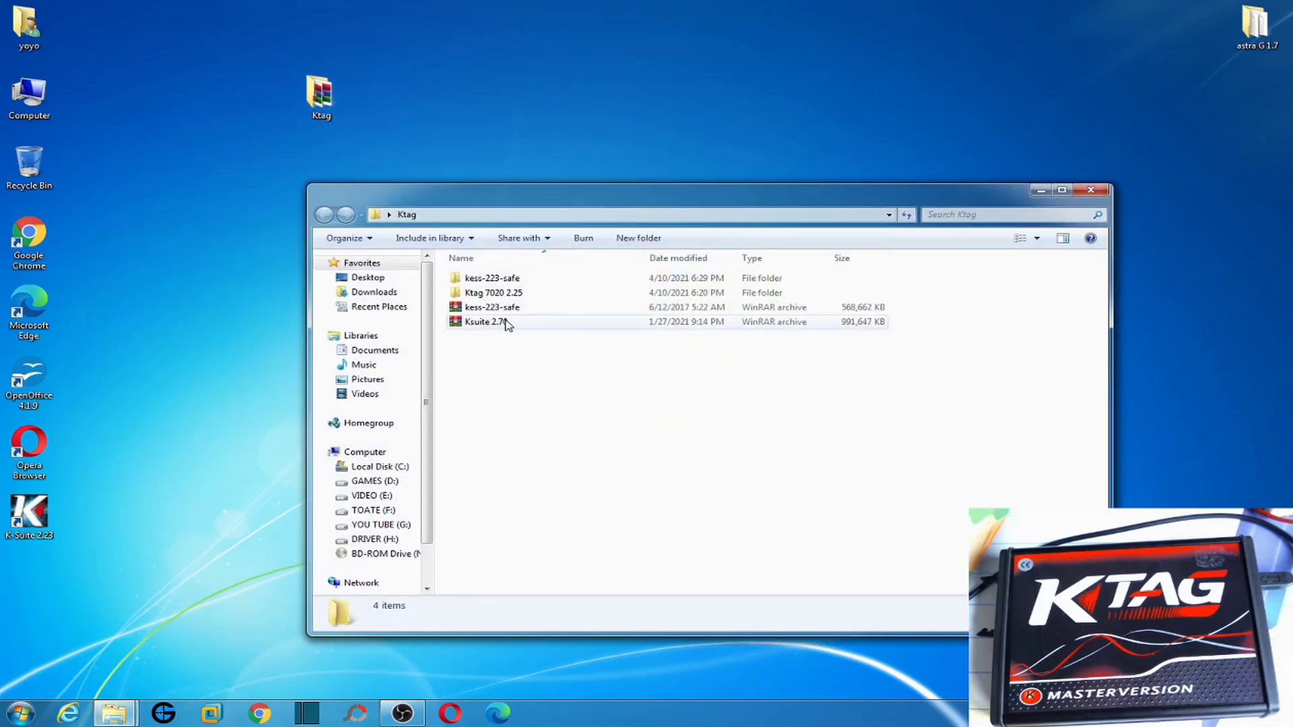
pyautogui.rightClick(495, 328)
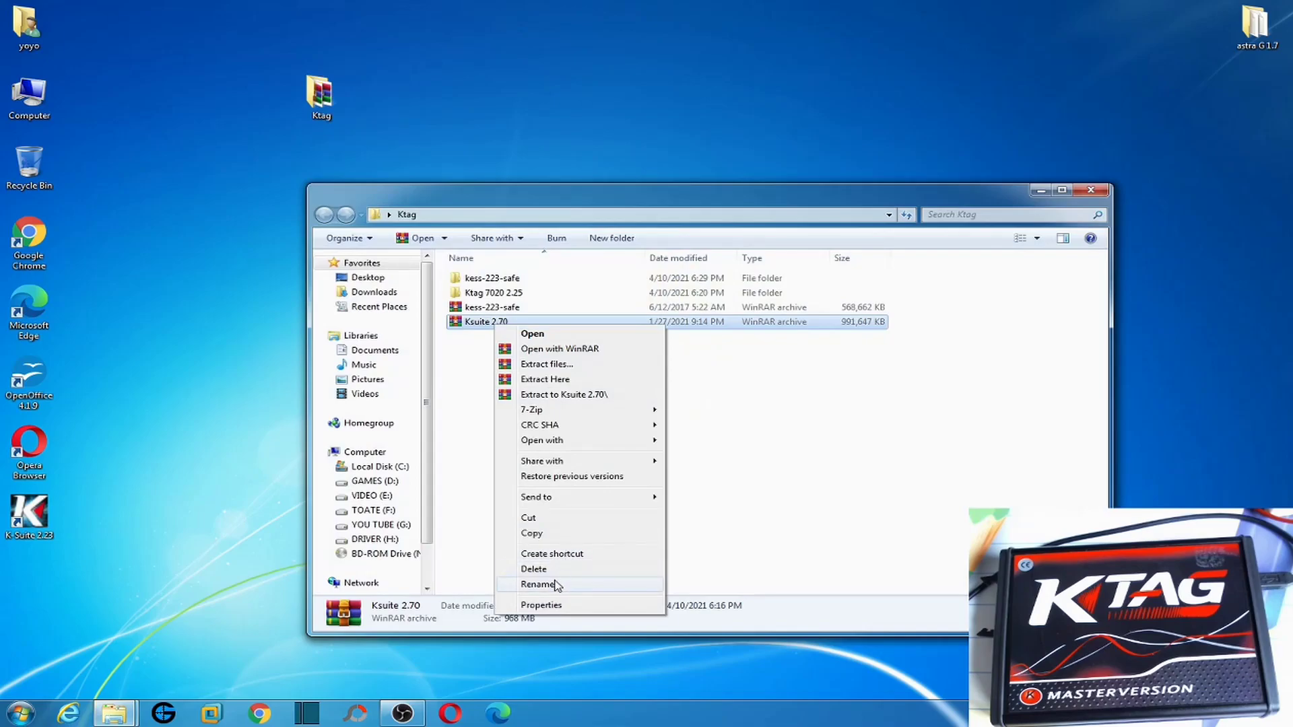
pyautogui.click(546, 364)
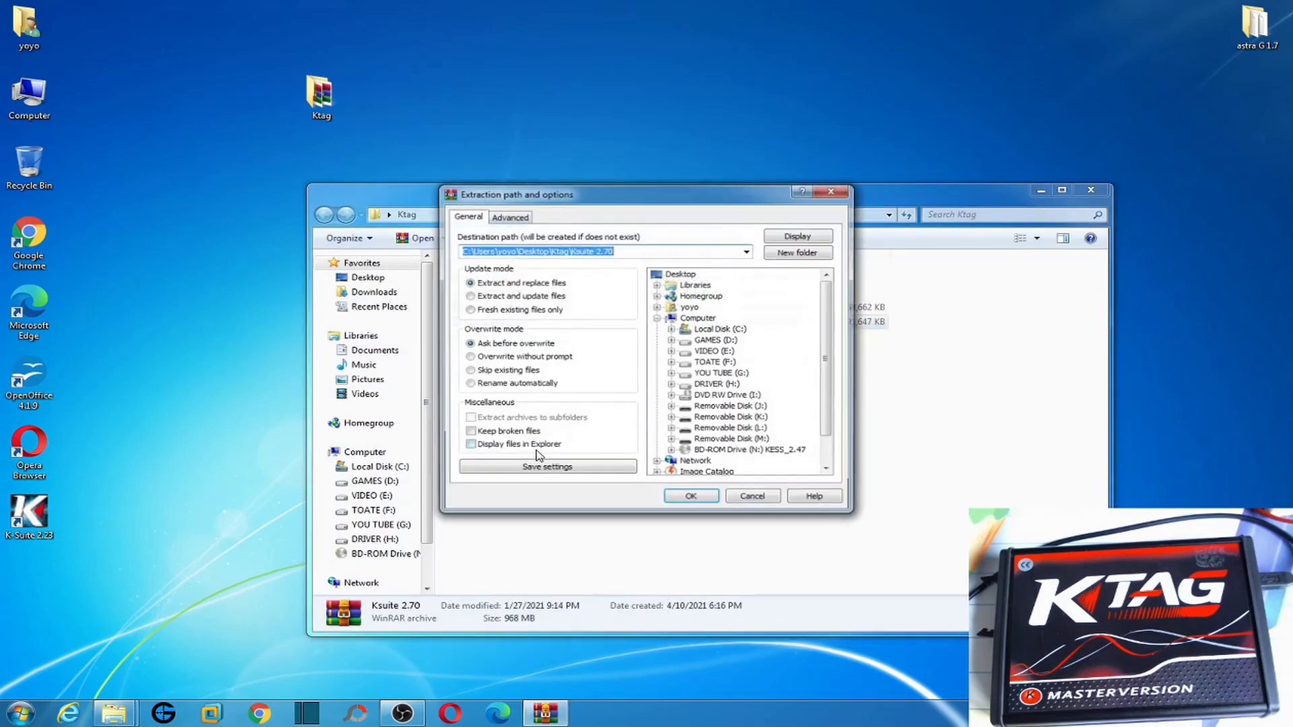
pyautogui.click(677, 498)
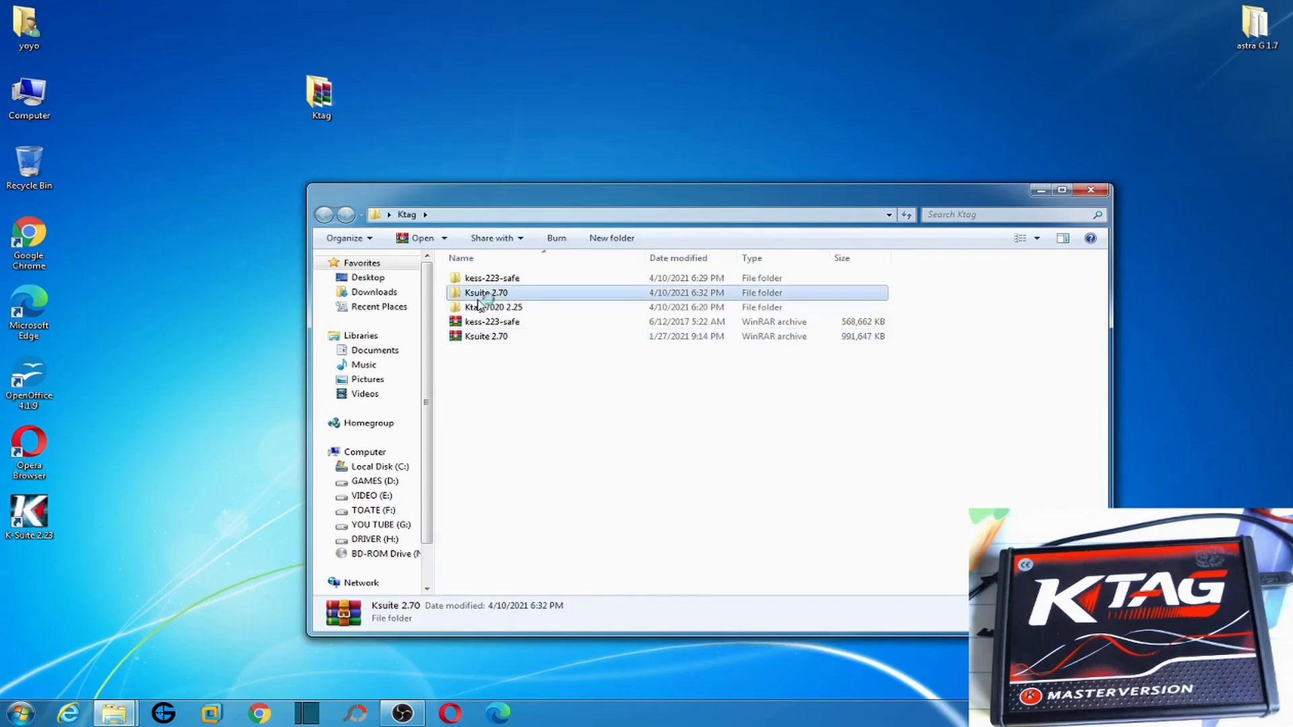
# Place the extracted Ksuite 2.70 folder in the root of Local Disk (C:)
pyautogui.rightClick(479, 298)
pyautogui.click(534, 540)
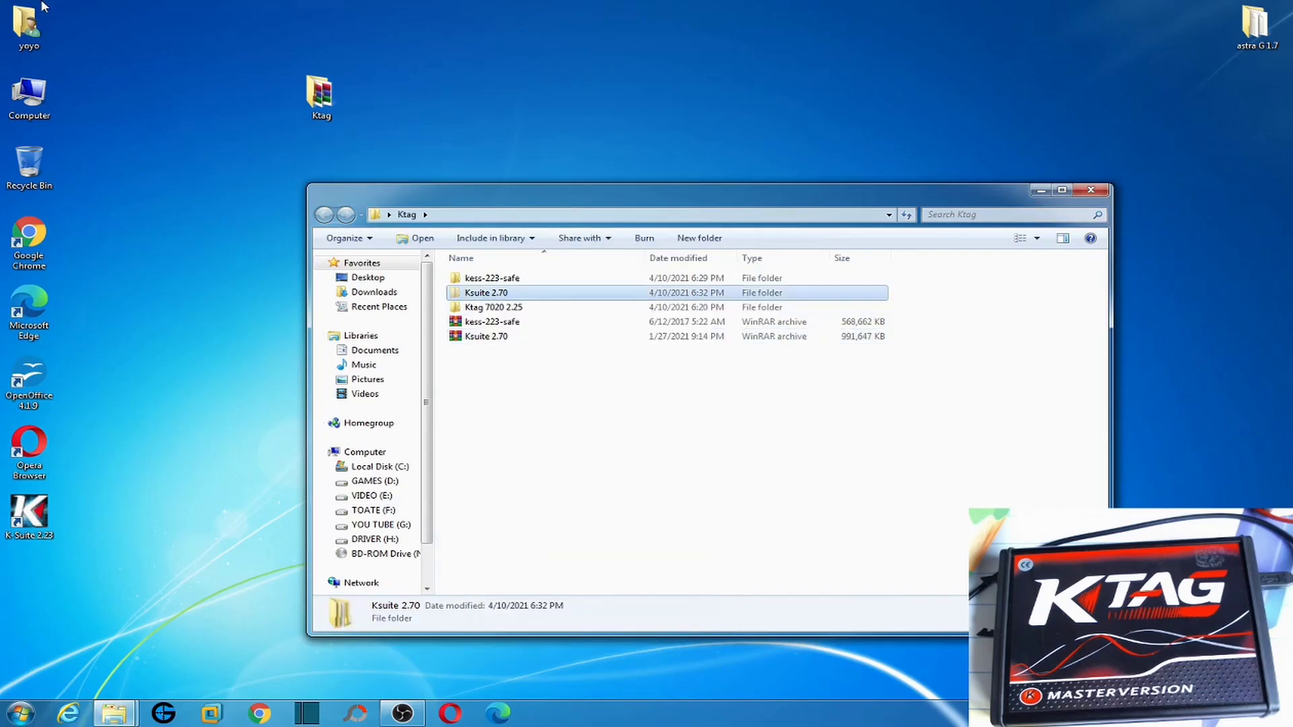
pyautogui.doubleClick(32, 92)
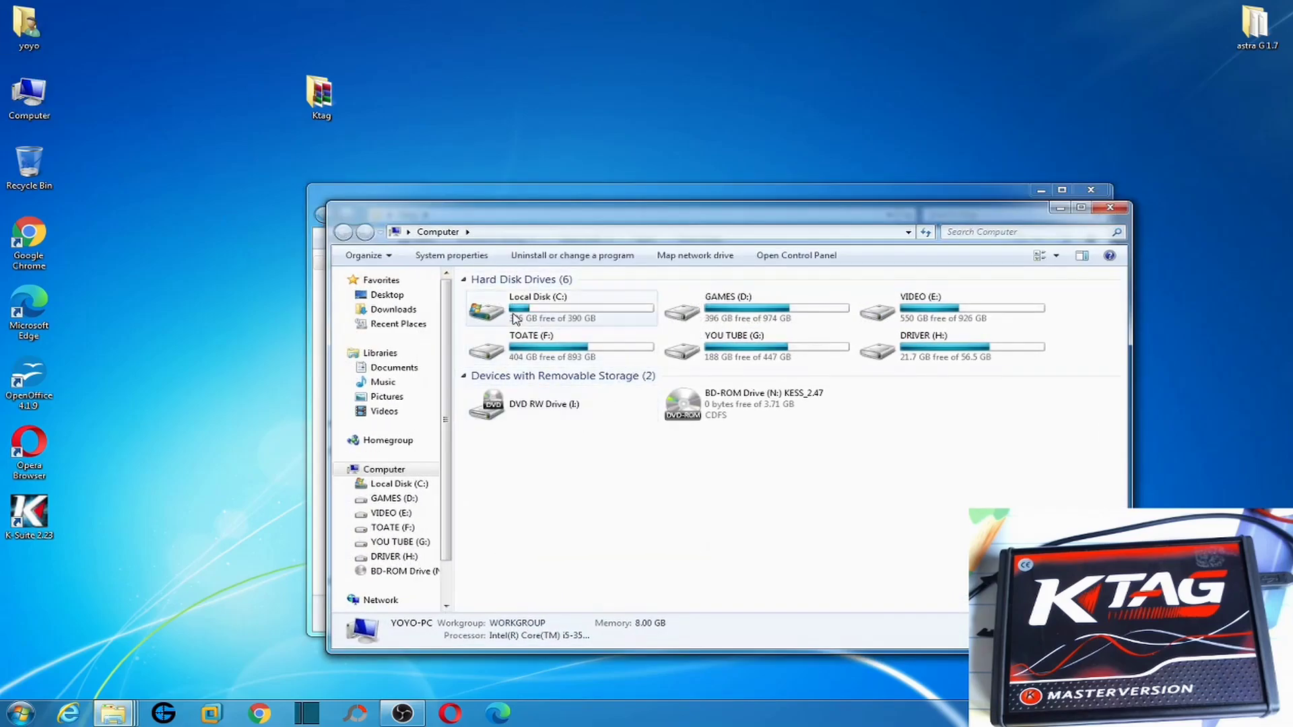
pyautogui.doubleClick(513, 322)
pyautogui.rightClick(529, 510)
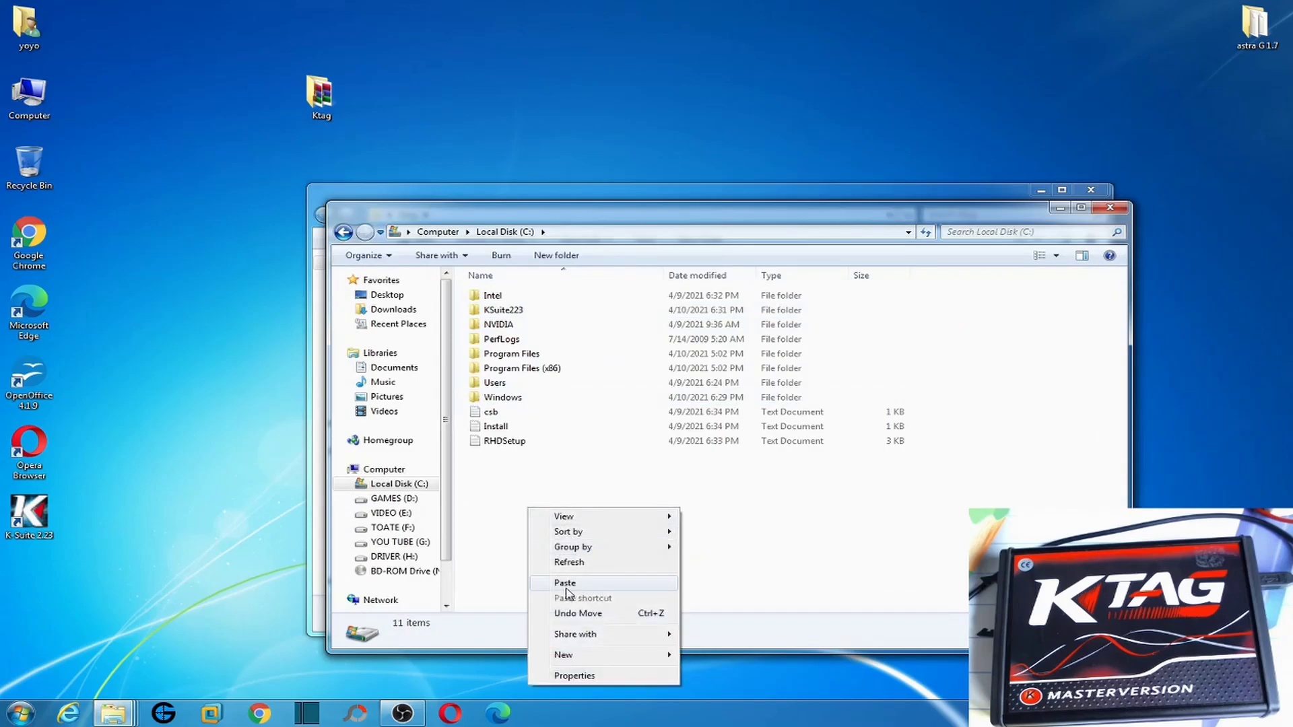
pyautogui.click(564, 584)
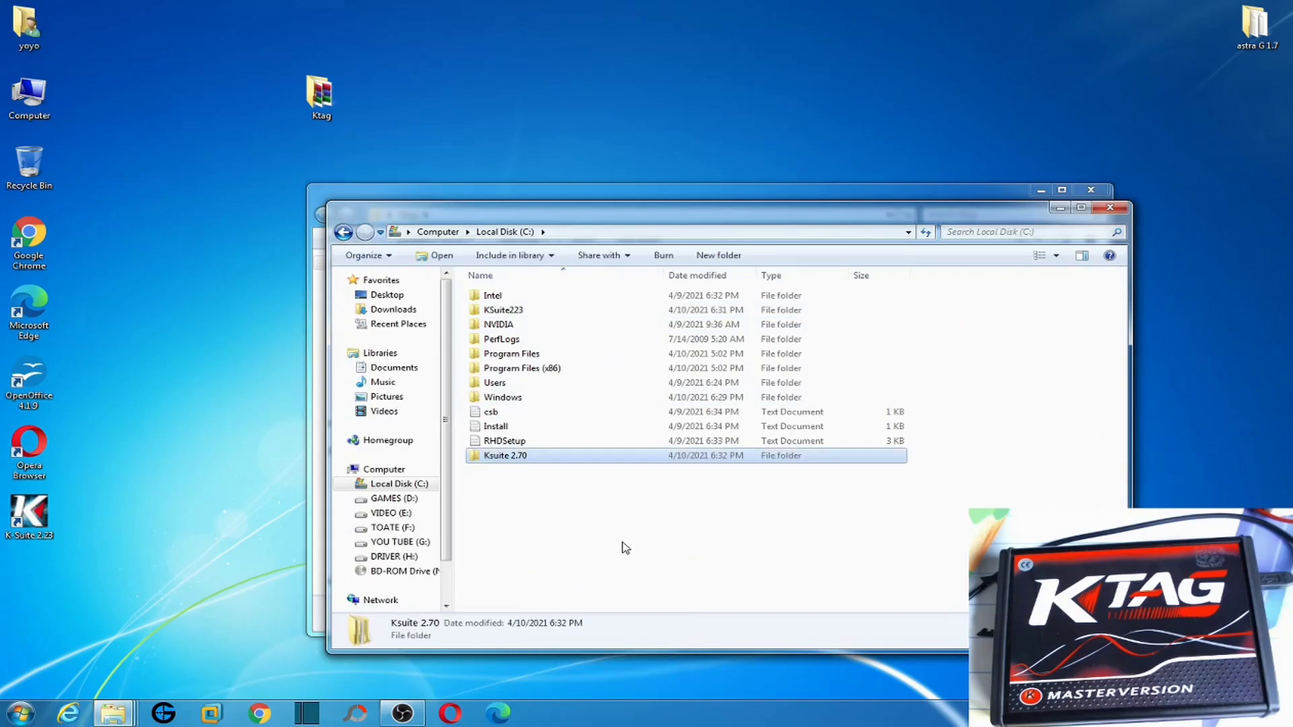
# Open the Driver folder inside the nested Ksuite 2.70 folder on Local Disk (C:)
pyautogui.click(583, 525)
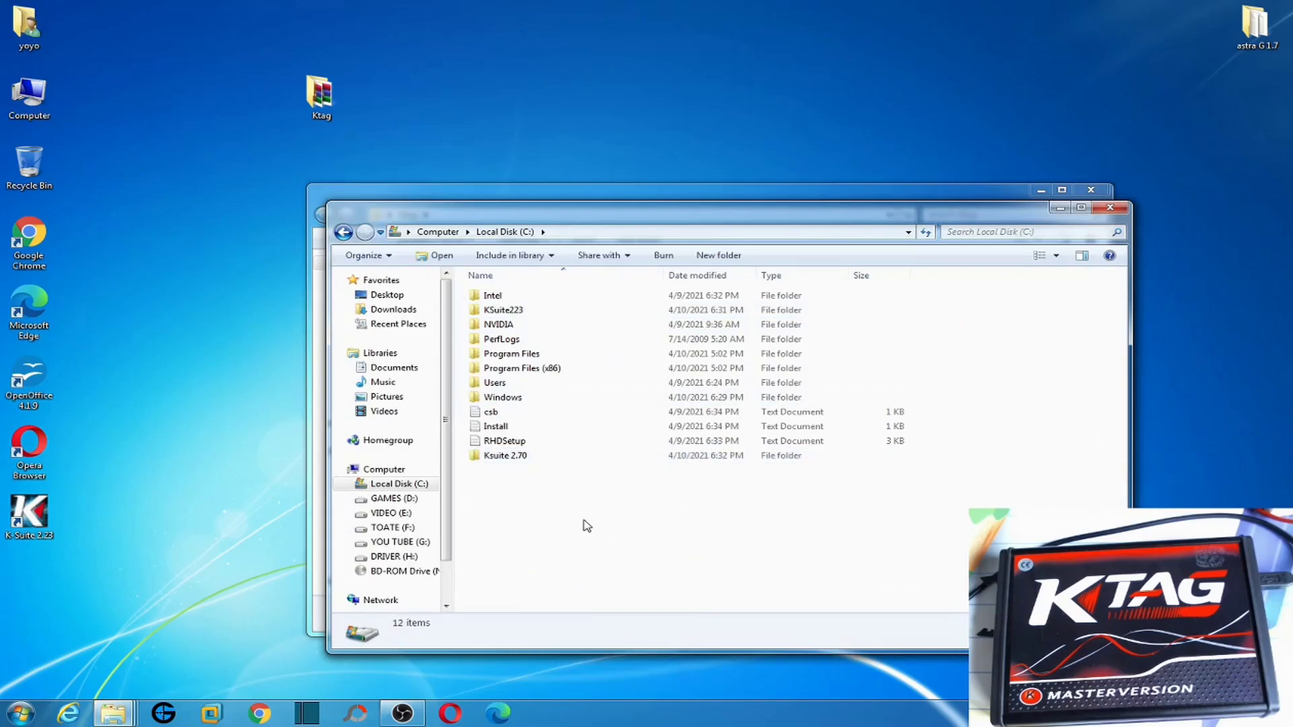
pyautogui.doubleClick(516, 458)
pyautogui.doubleClick(482, 297)
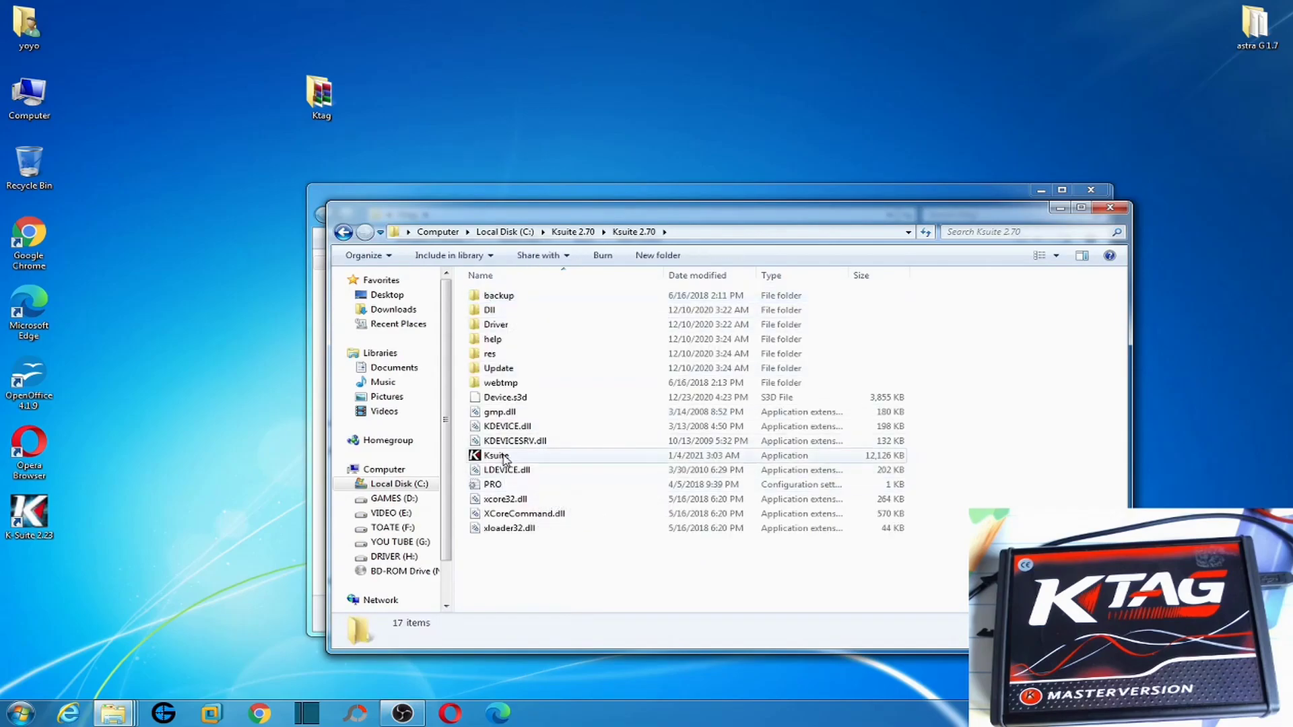
pyautogui.doubleClick(509, 326)
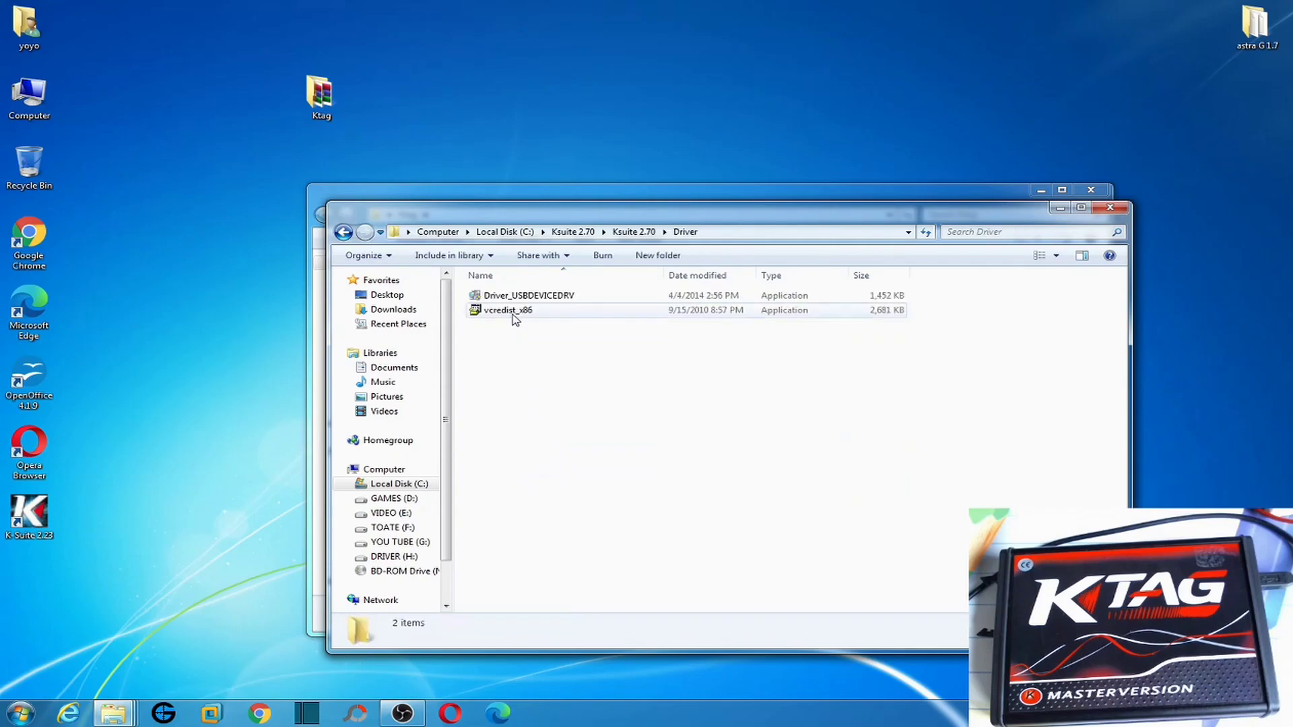
# Install Driver_USBDEVICEDRV from the Ksuite 2.70 Driver folder in U.S. English, allowing the Alientech Srl USB Device Driver Package
pyautogui.click(512, 299)
pyautogui.doubleClick(512, 299)
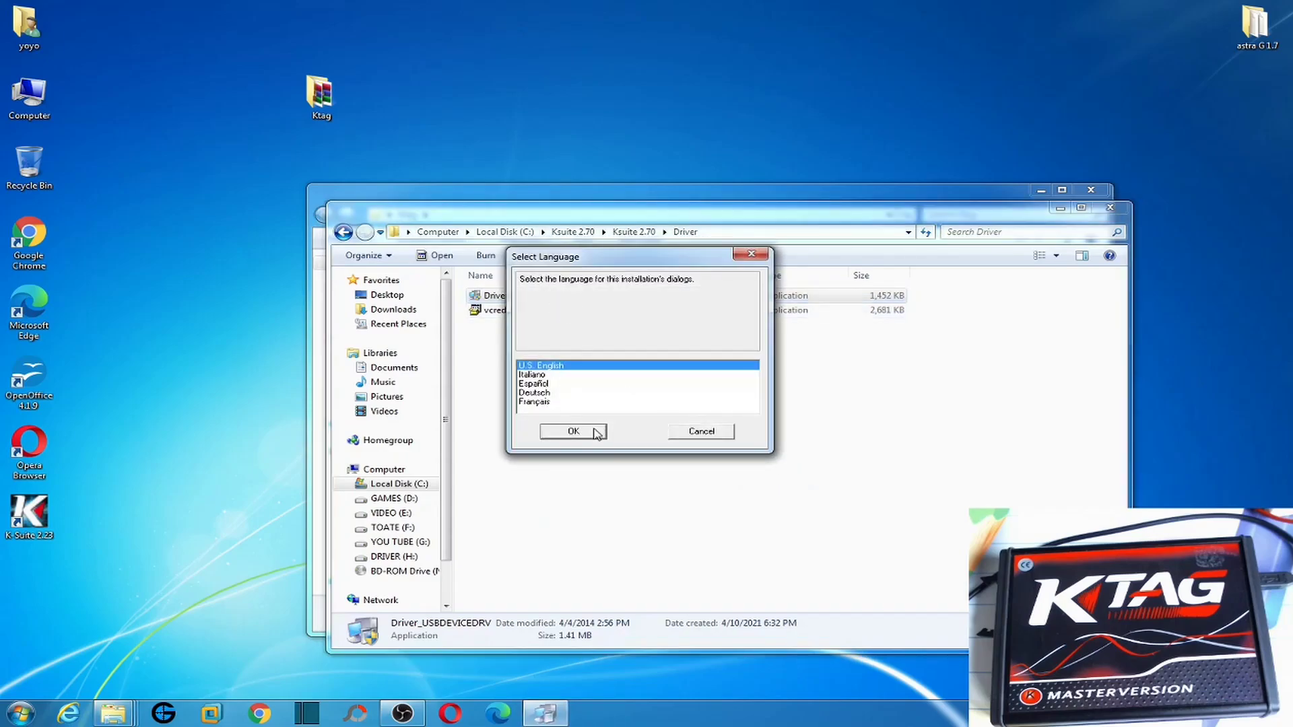
pyautogui.click(596, 433)
pyautogui.click(707, 462)
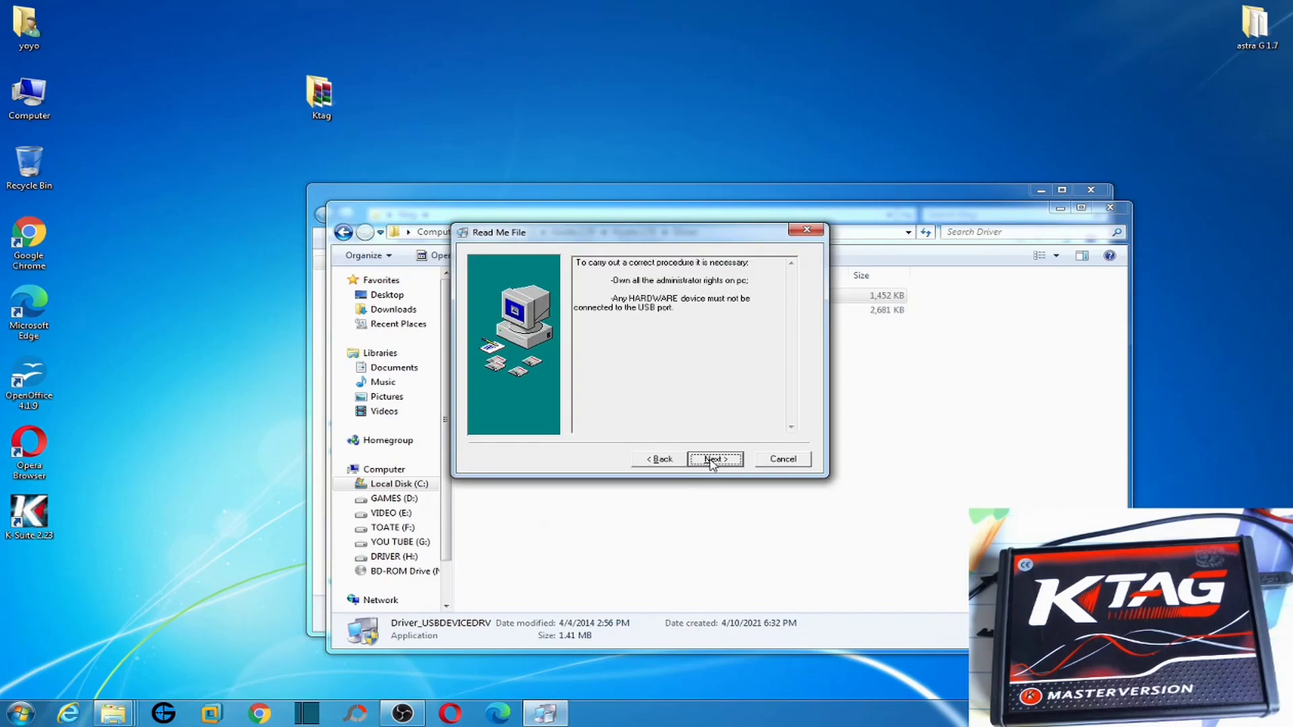
pyautogui.click(713, 461)
pyautogui.click(712, 460)
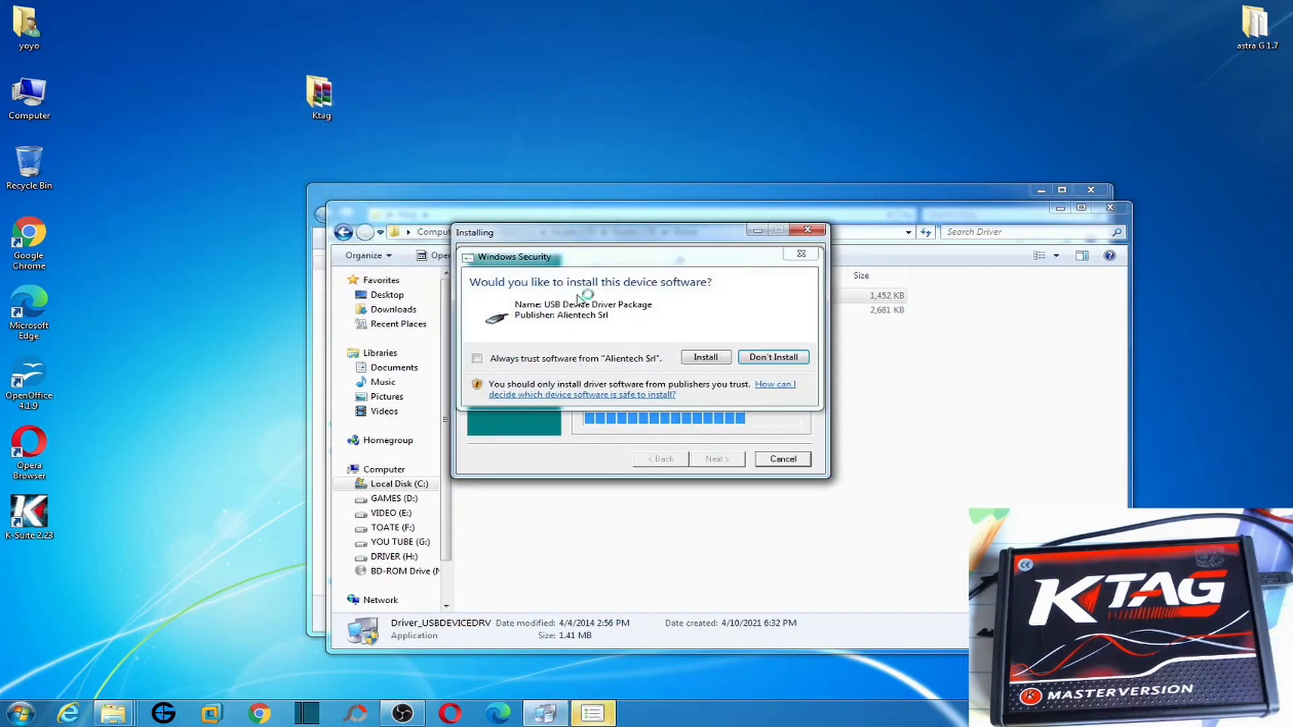
pyautogui.click(706, 357)
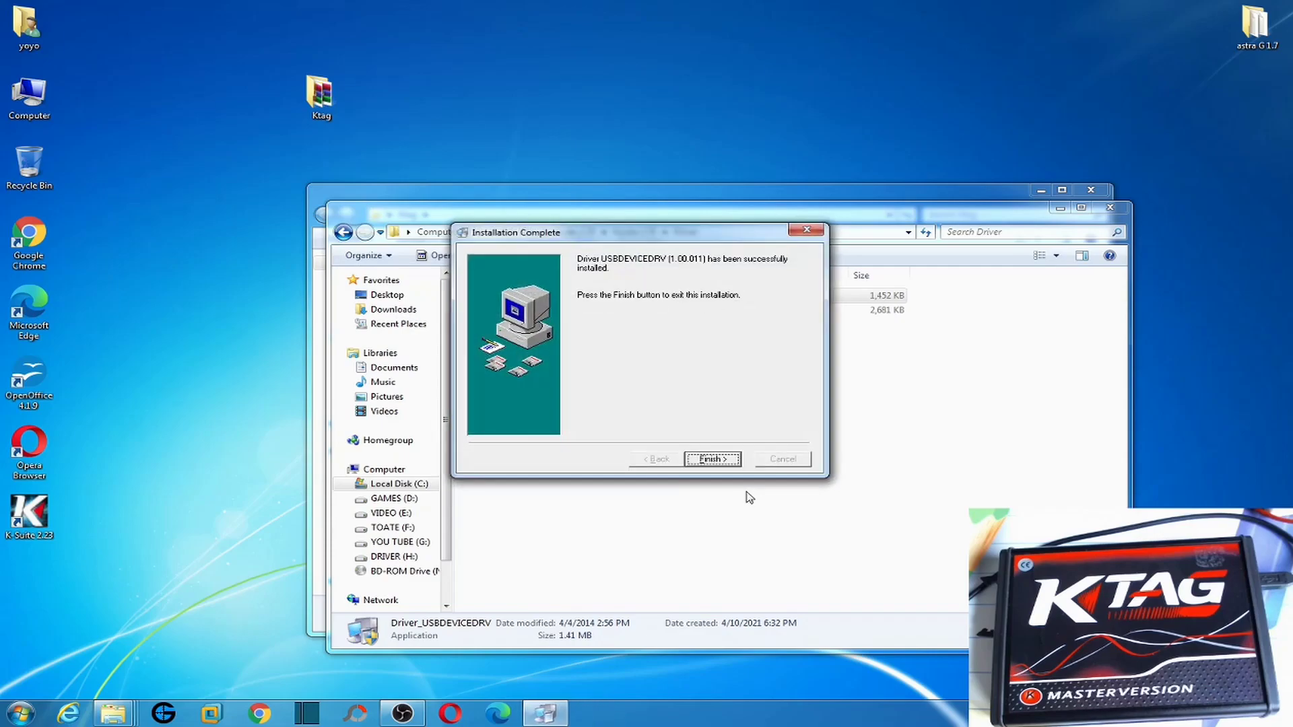
pyautogui.click(716, 460)
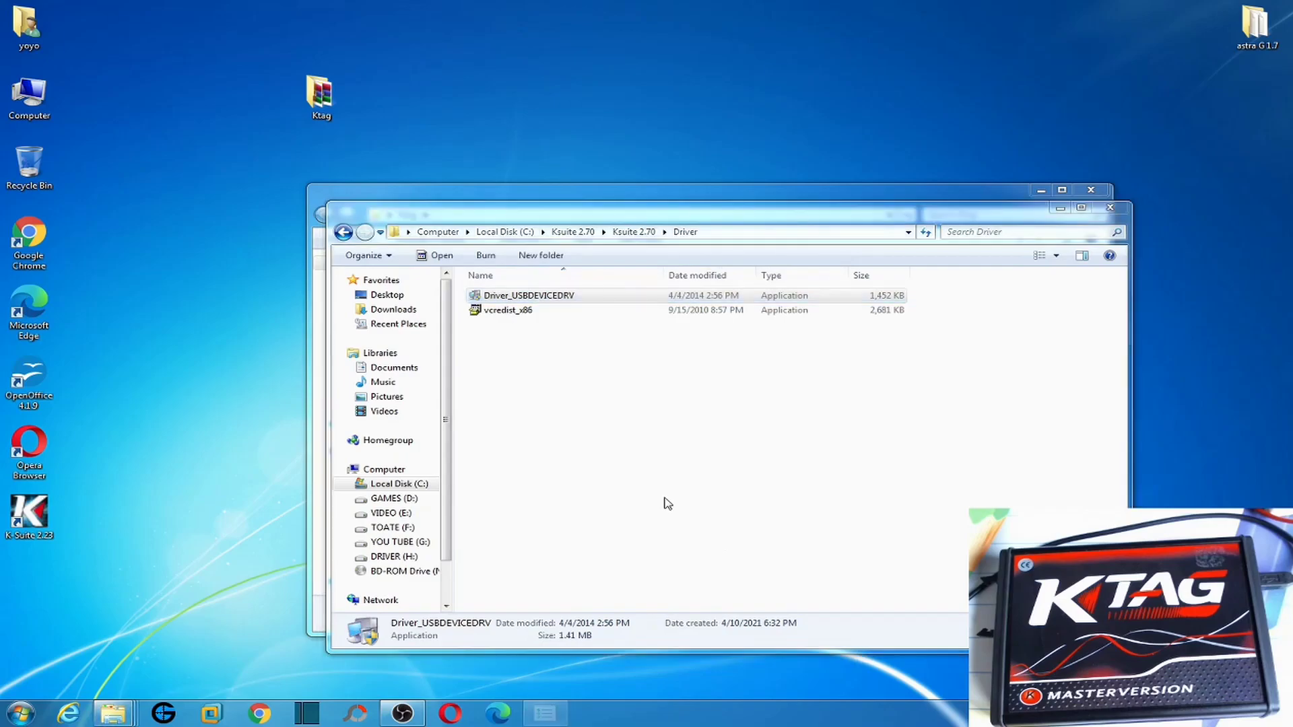
pyautogui.click(766, 407)
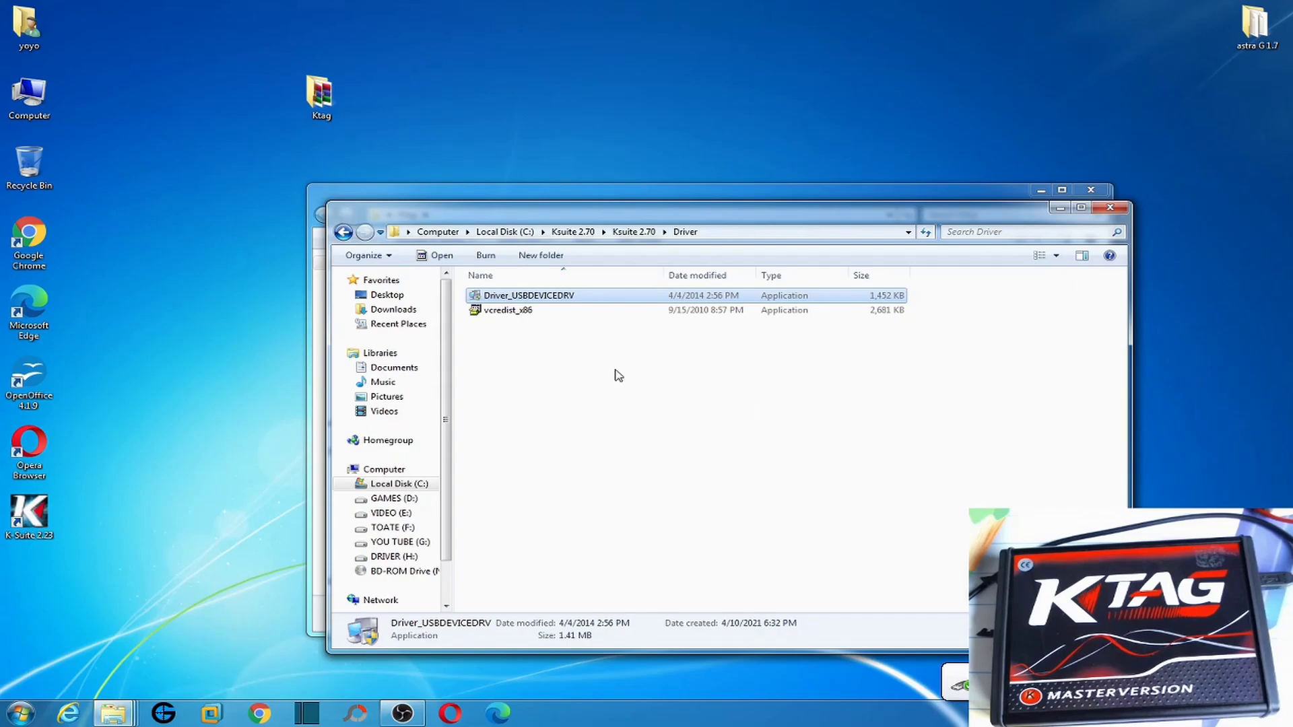
# Launch Ksuite from the Ksuite 2.70 folder to check that it starts with the KTAG device, and close it
pyautogui.press('BackSpace')
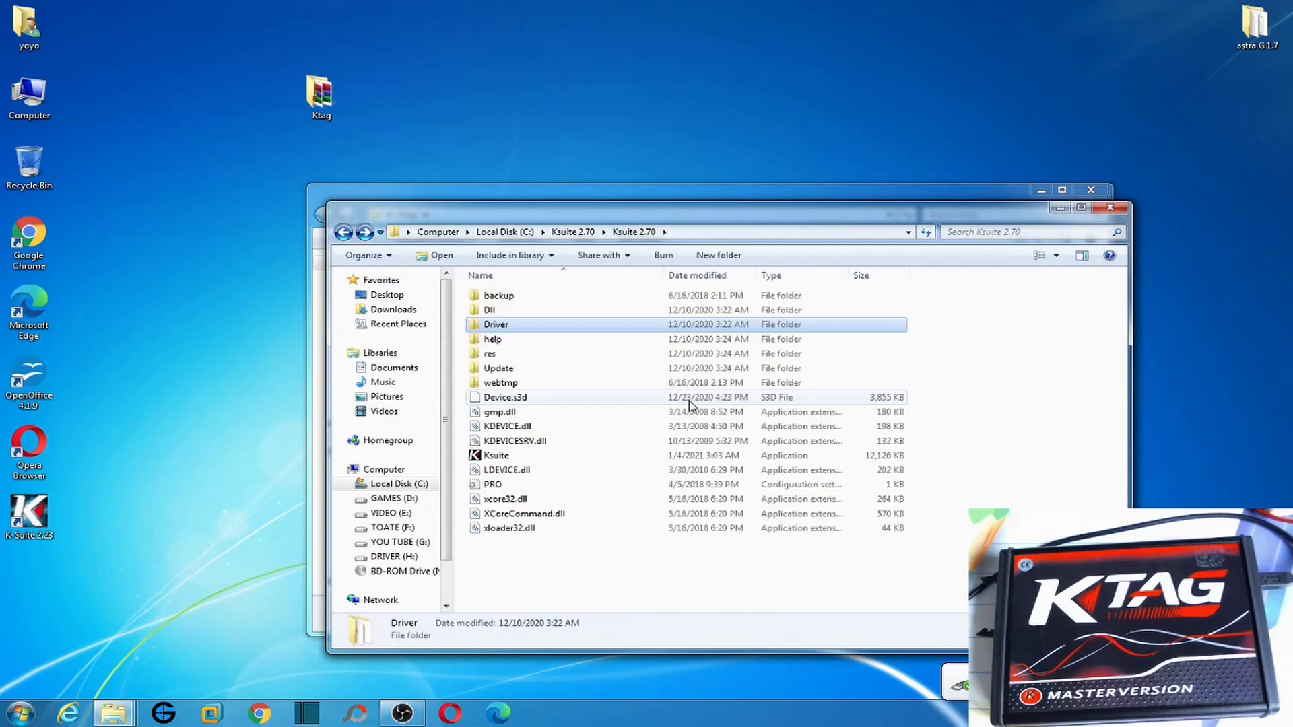
pyautogui.doubleClick(508, 459)
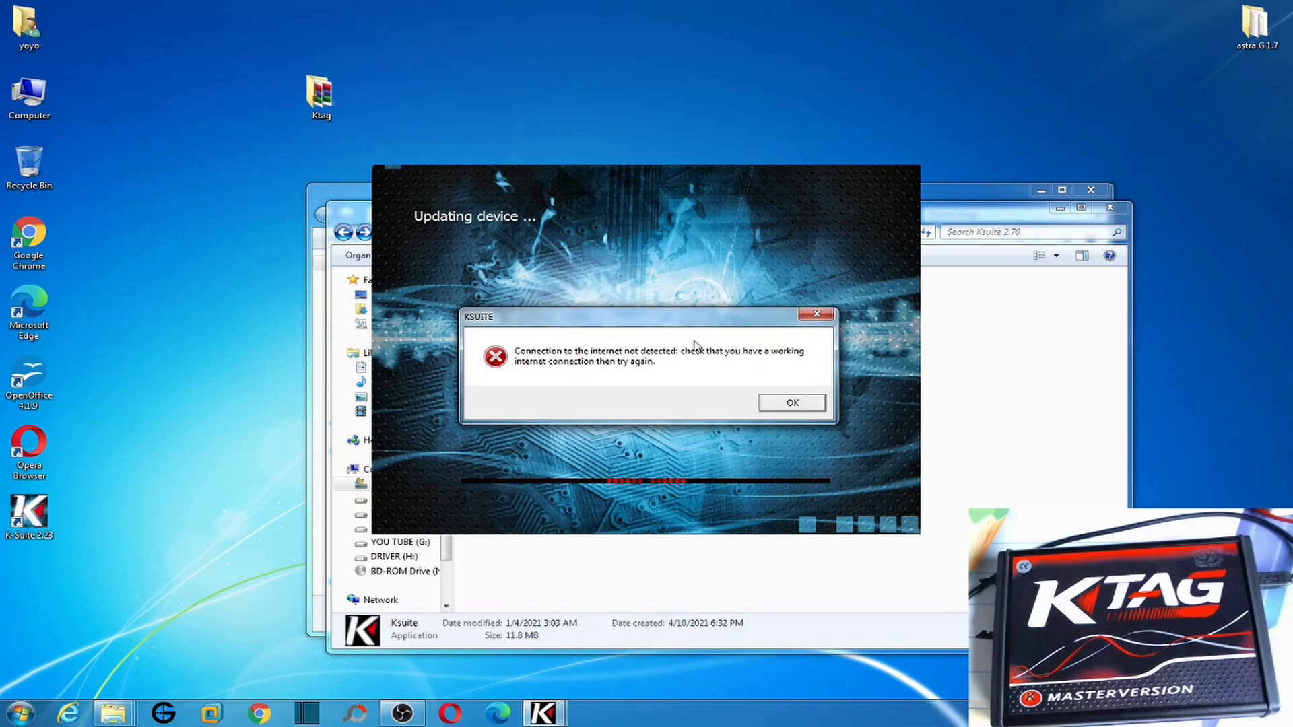
pyautogui.click(782, 407)
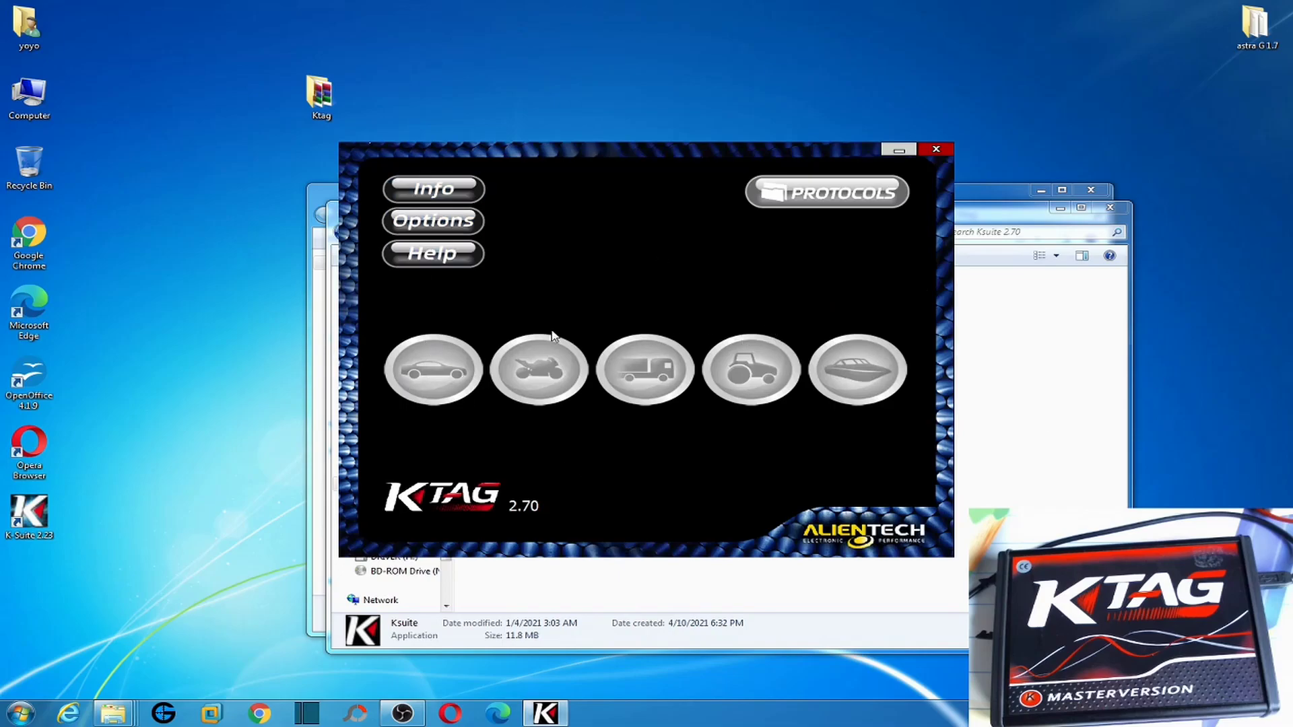
pyautogui.click(936, 149)
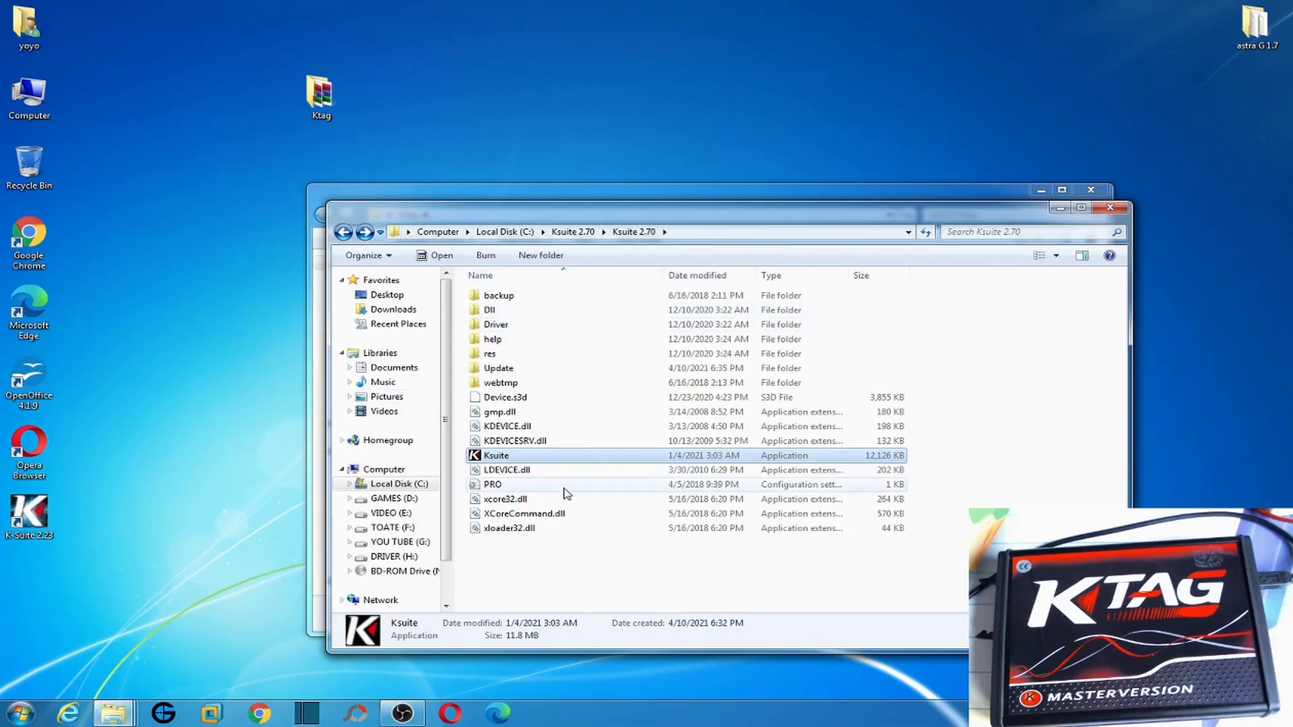
# Copy the Ktag 7020 2.25 folder from the Ktag desktop folder into the root of Local Disk (C:)
pyautogui.click(344, 234)
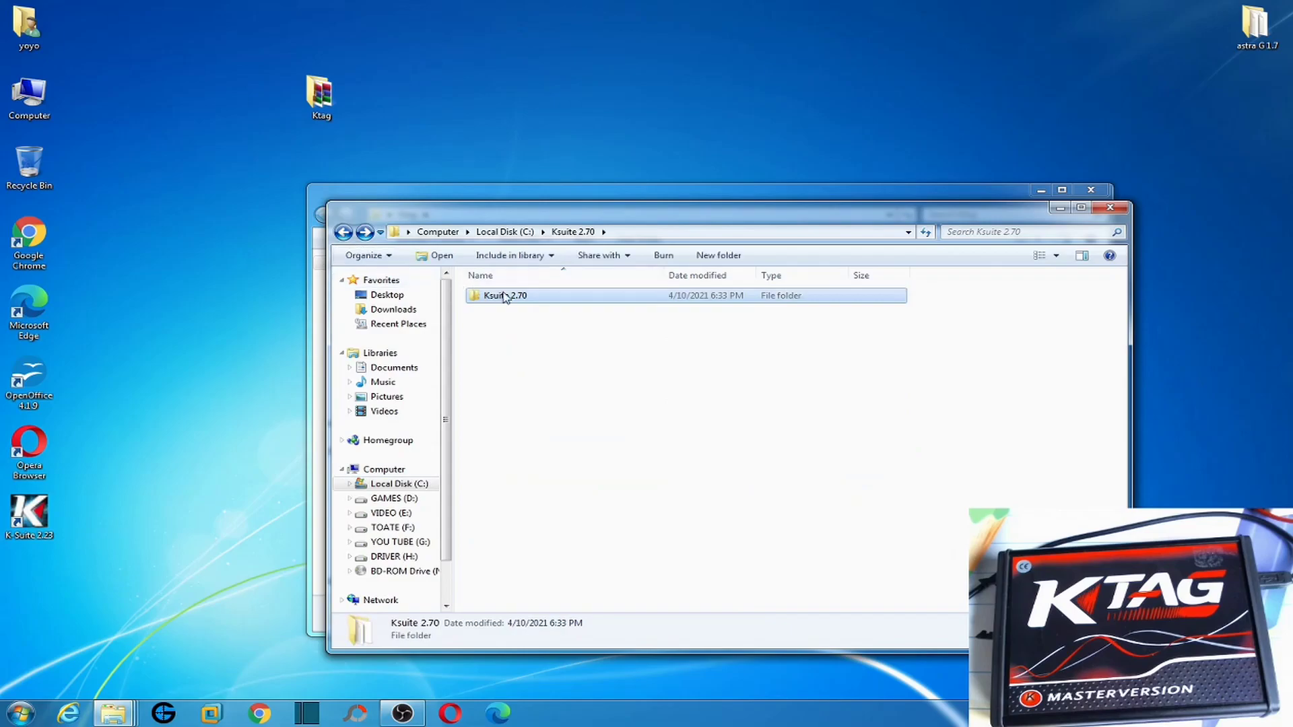
pyautogui.click(343, 232)
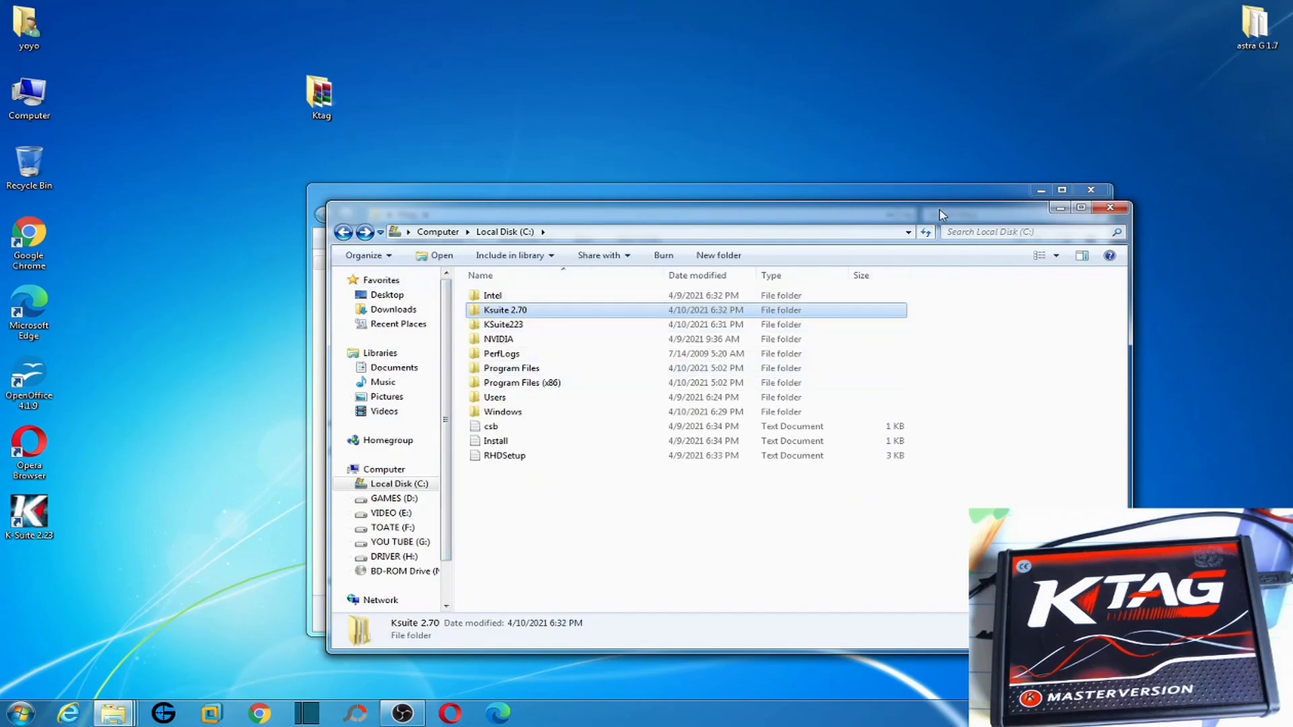
pyautogui.moveTo(939, 215); pyautogui.dragTo(937, 421)
pyautogui.moveTo(660, 204); pyautogui.dragTo(677, 107)
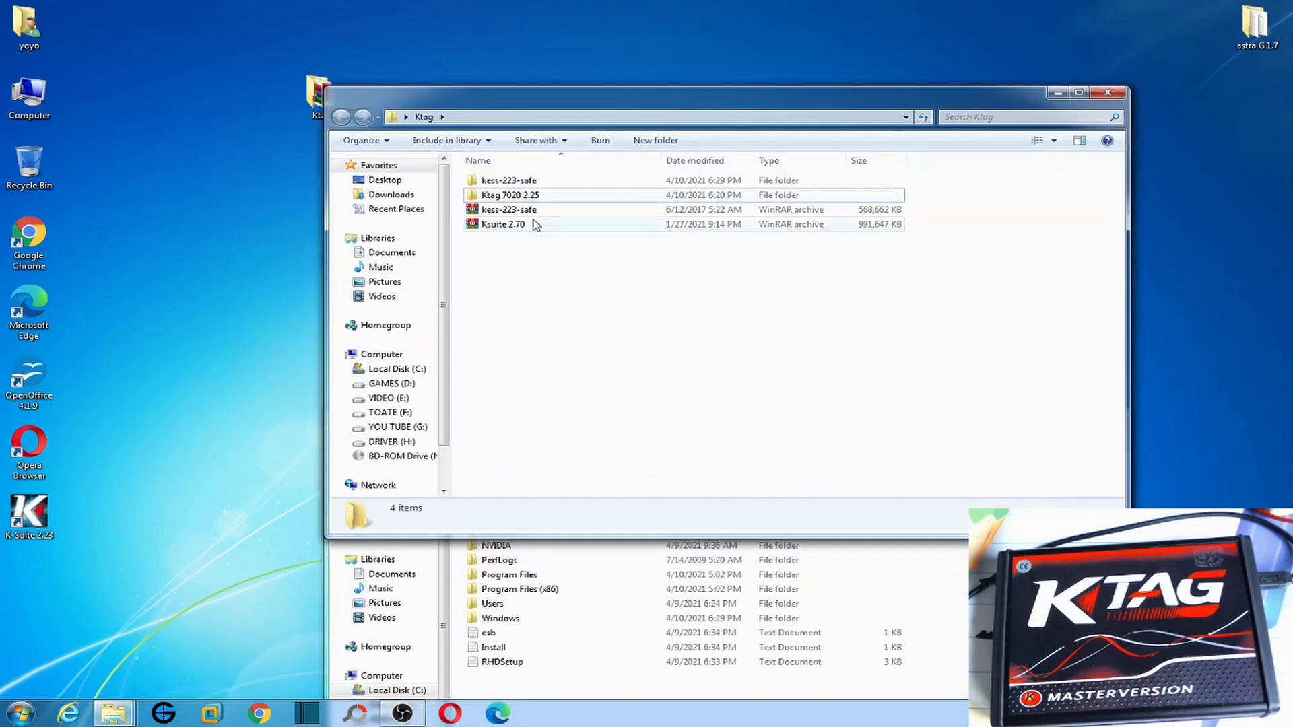
pyautogui.rightClick(525, 197)
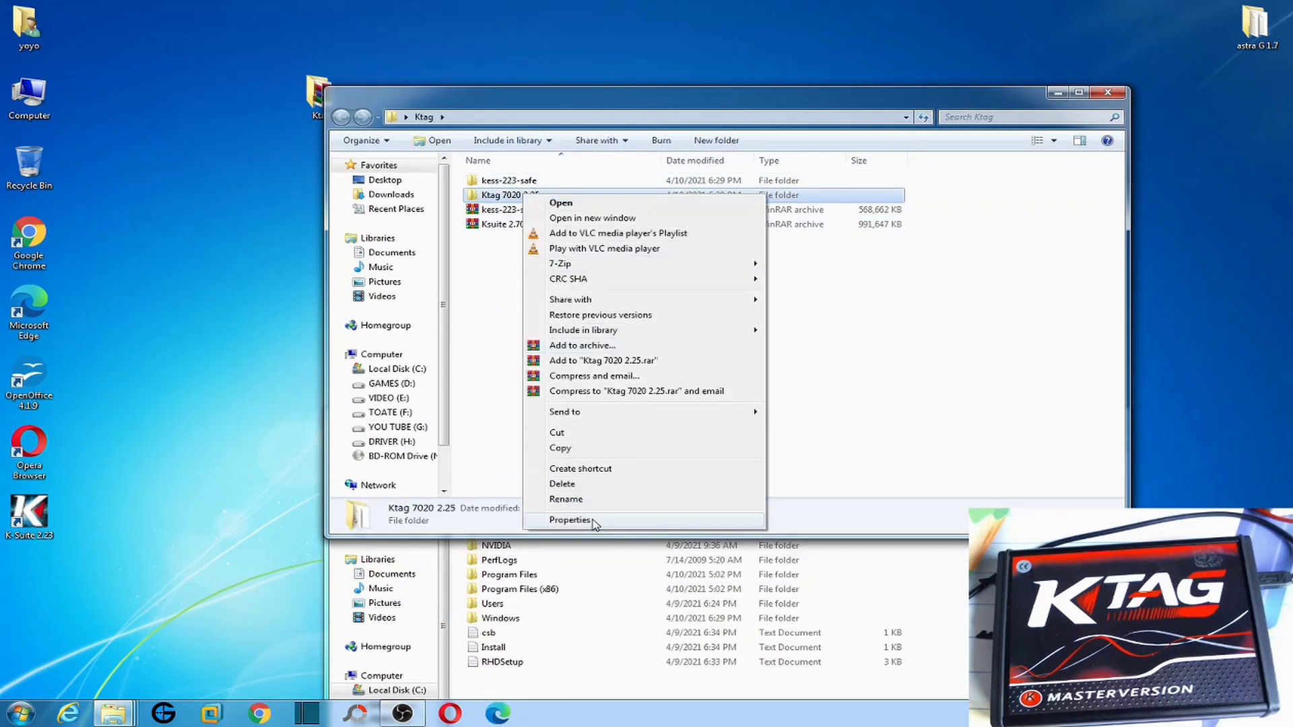
pyautogui.click(579, 450)
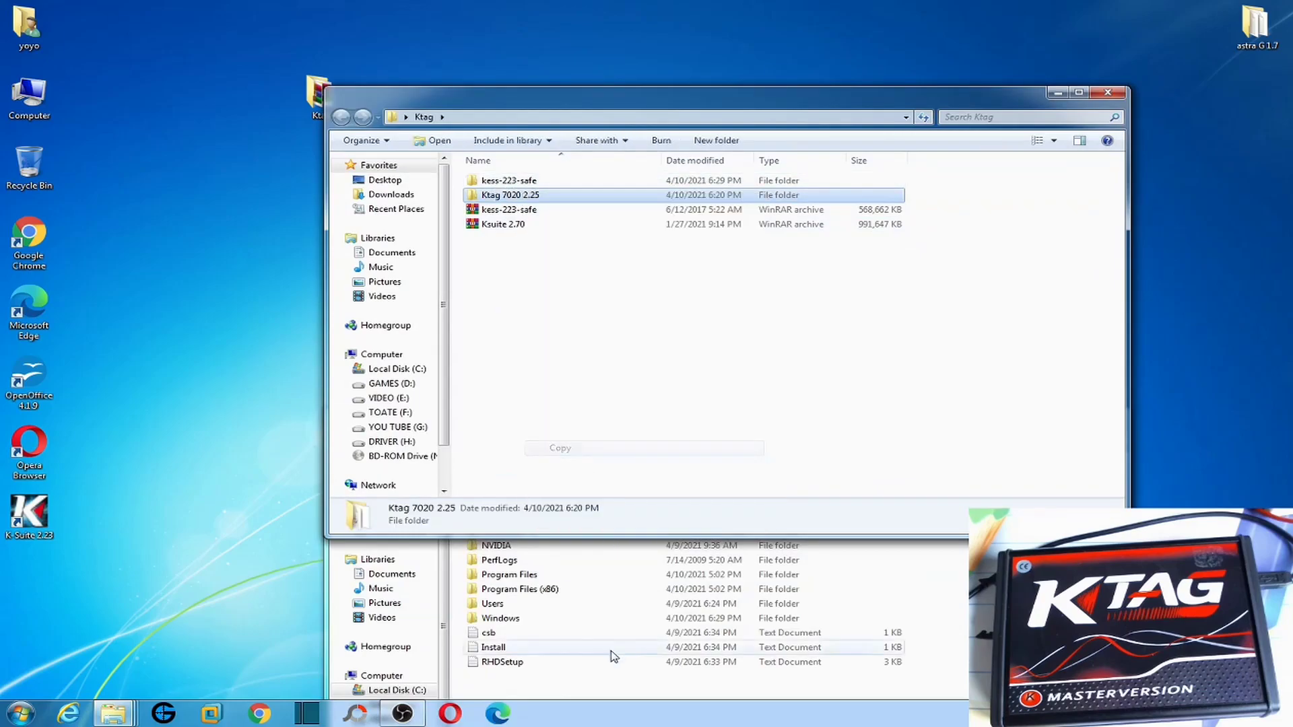
pyautogui.click(550, 688)
pyautogui.rightClick(550, 688)
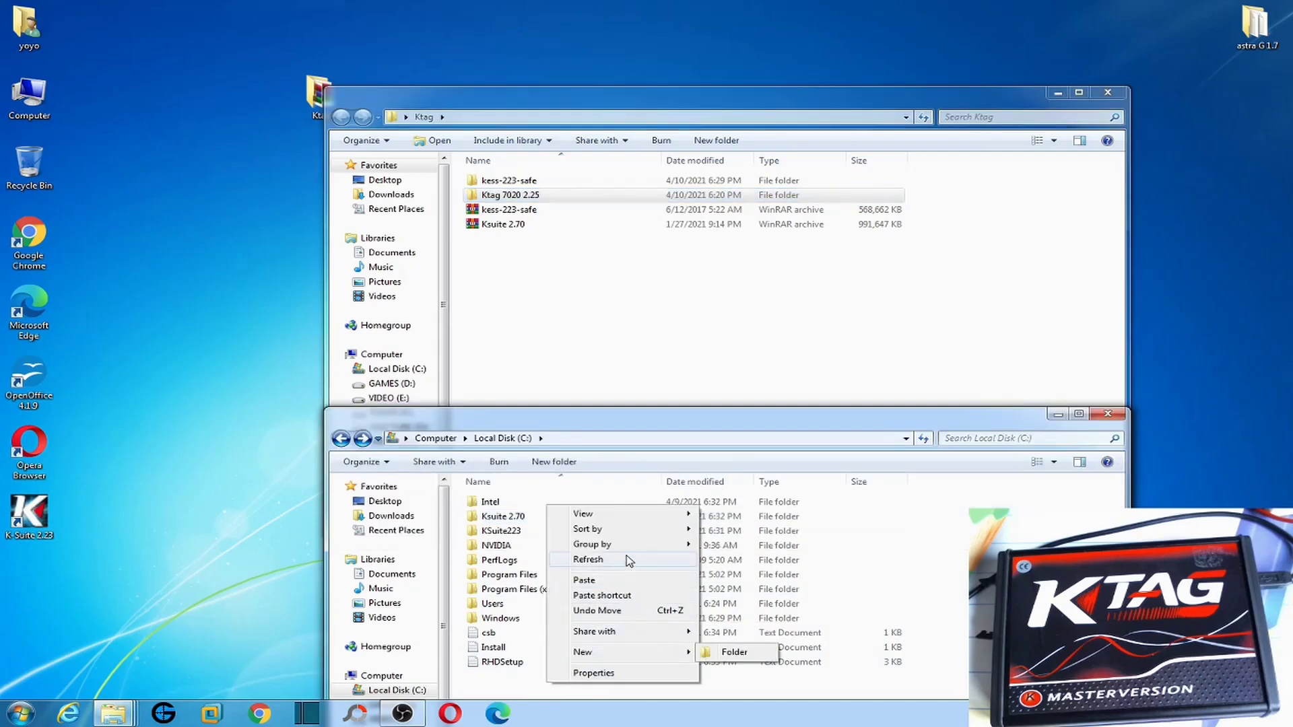
pyautogui.click(584, 580)
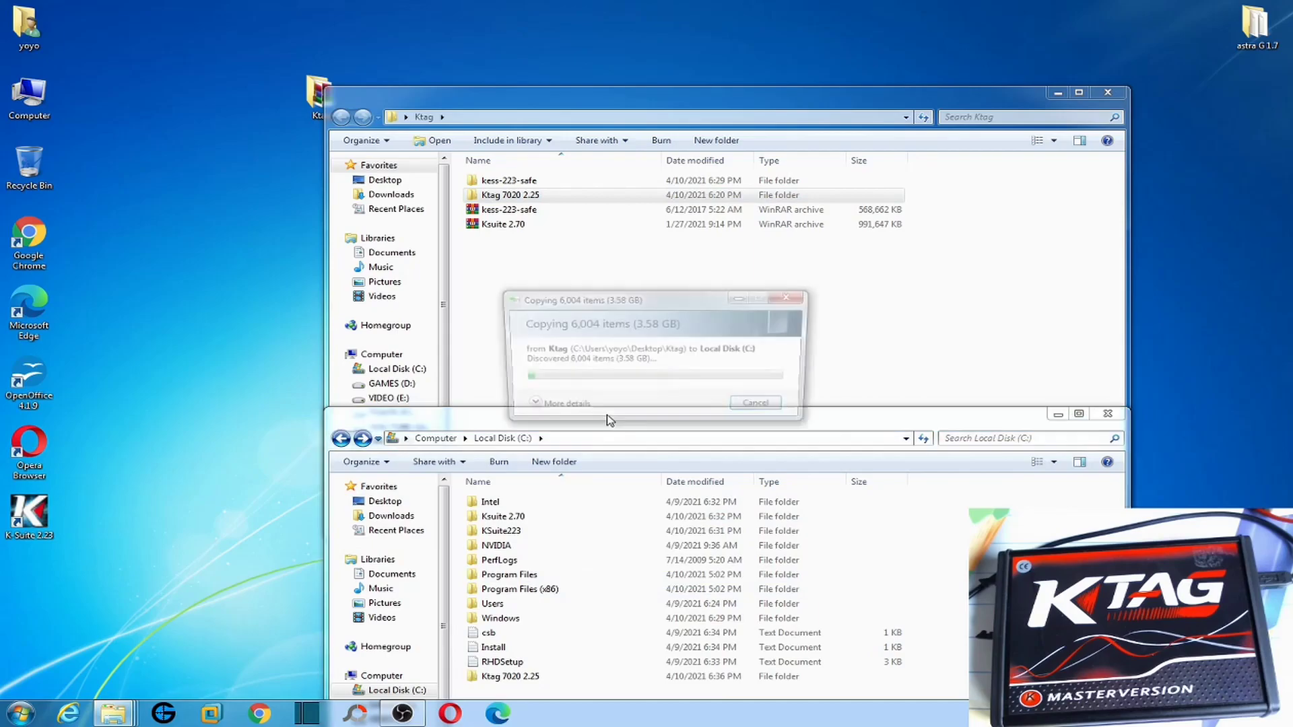
pyautogui.moveTo(475, 418); pyautogui.dragTo(473, 159)
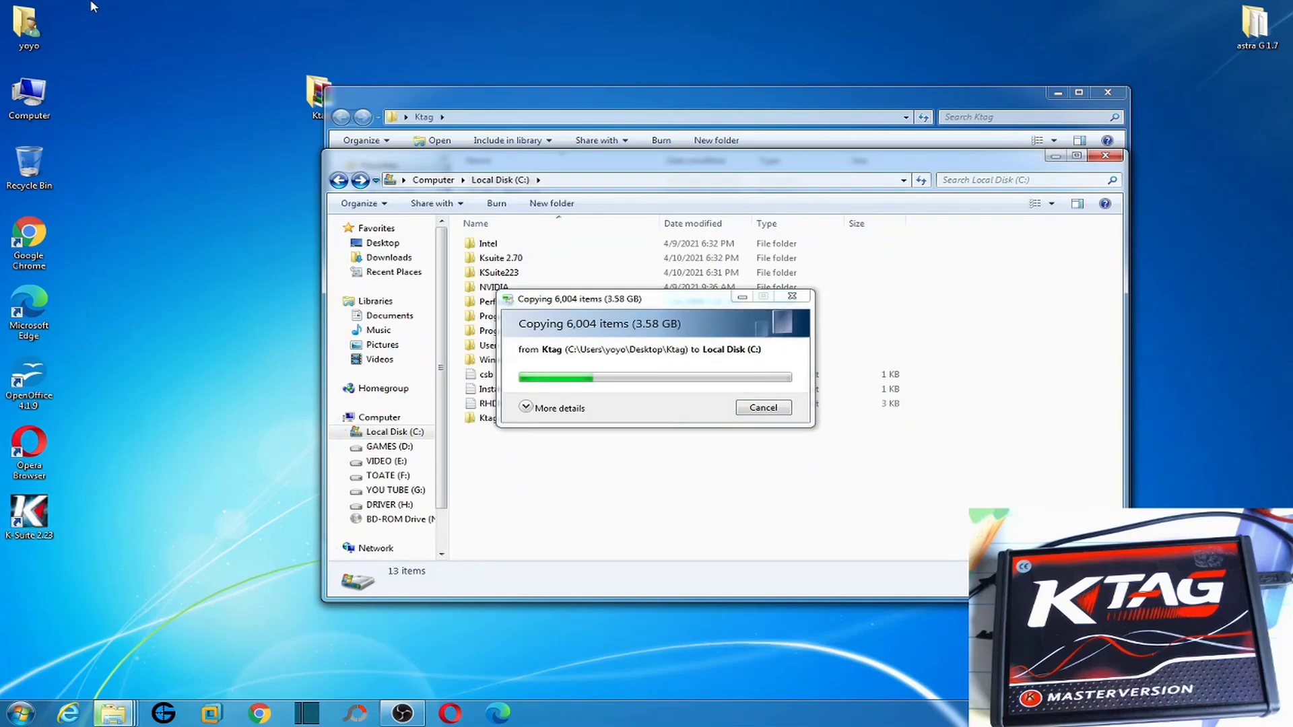
# Delete the Ksuite 2.70 folder from the root of Local Disk (C:) and empty the Recycle Bin
pyautogui.rightClick(493, 257)
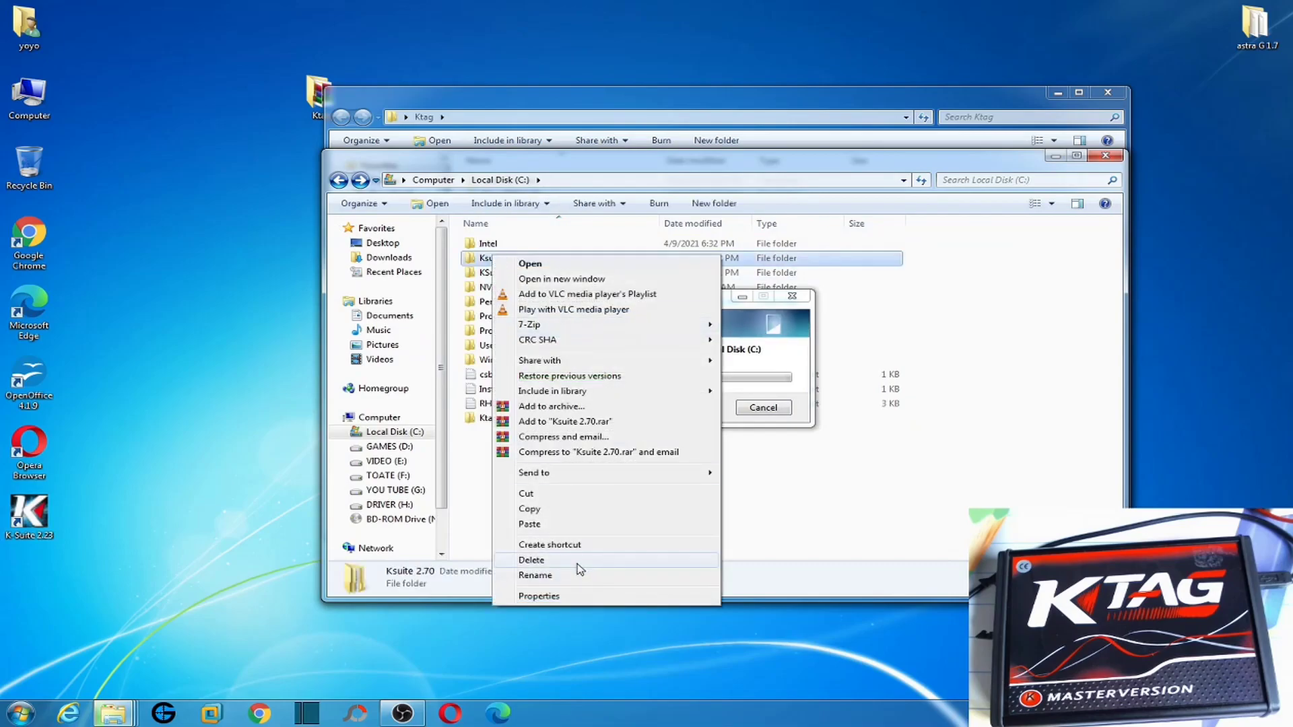
pyautogui.click(578, 568)
pyautogui.click(720, 415)
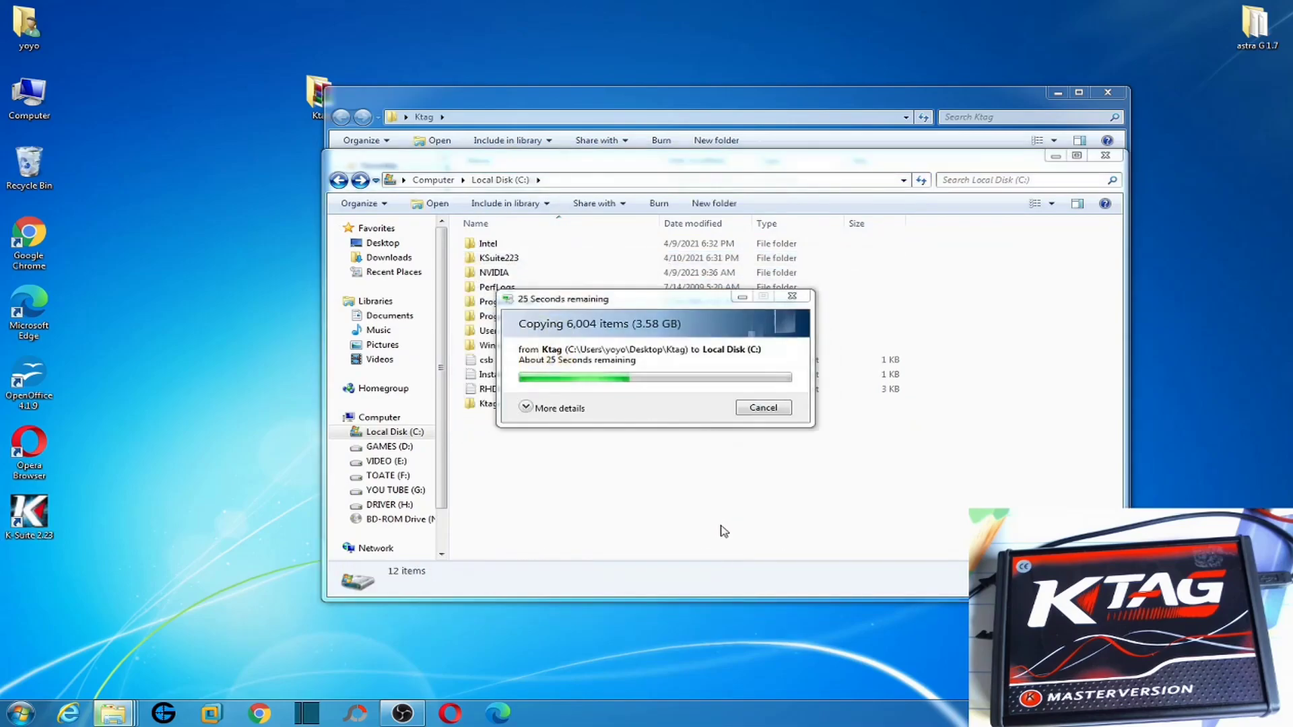
pyautogui.rightClick(42, 194)
pyautogui.click(82, 215)
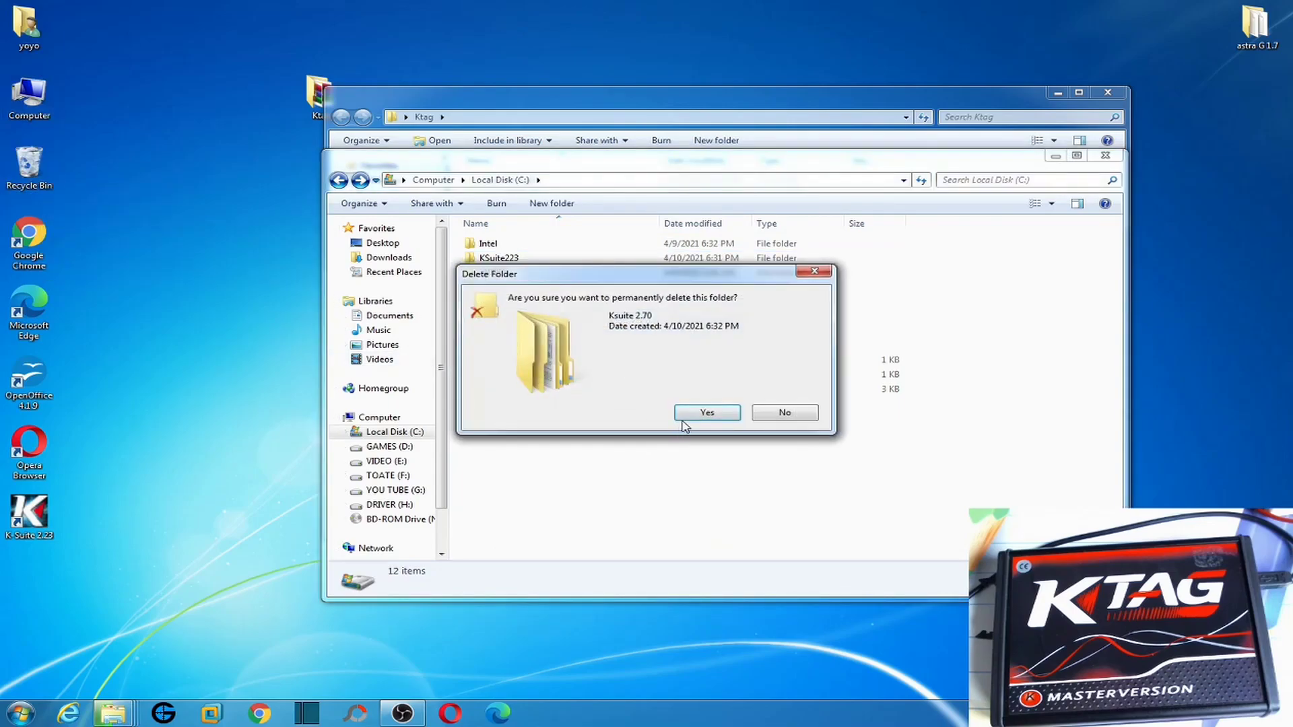
pyautogui.click(700, 415)
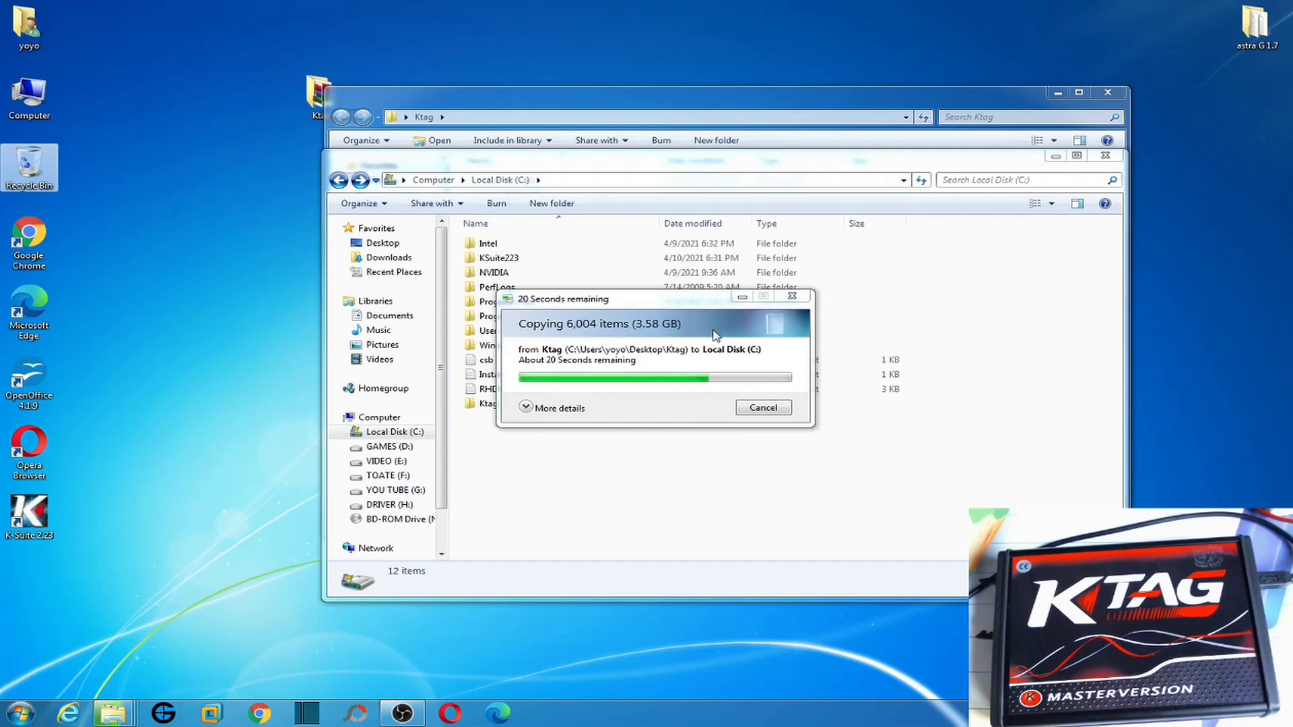
# Close the Ktag desktop folder window and open the Driver folder inside Ktag 7020 2.25 on Local Disk (C:)
pyautogui.moveTo(668, 308); pyautogui.dragTo(574, 78)
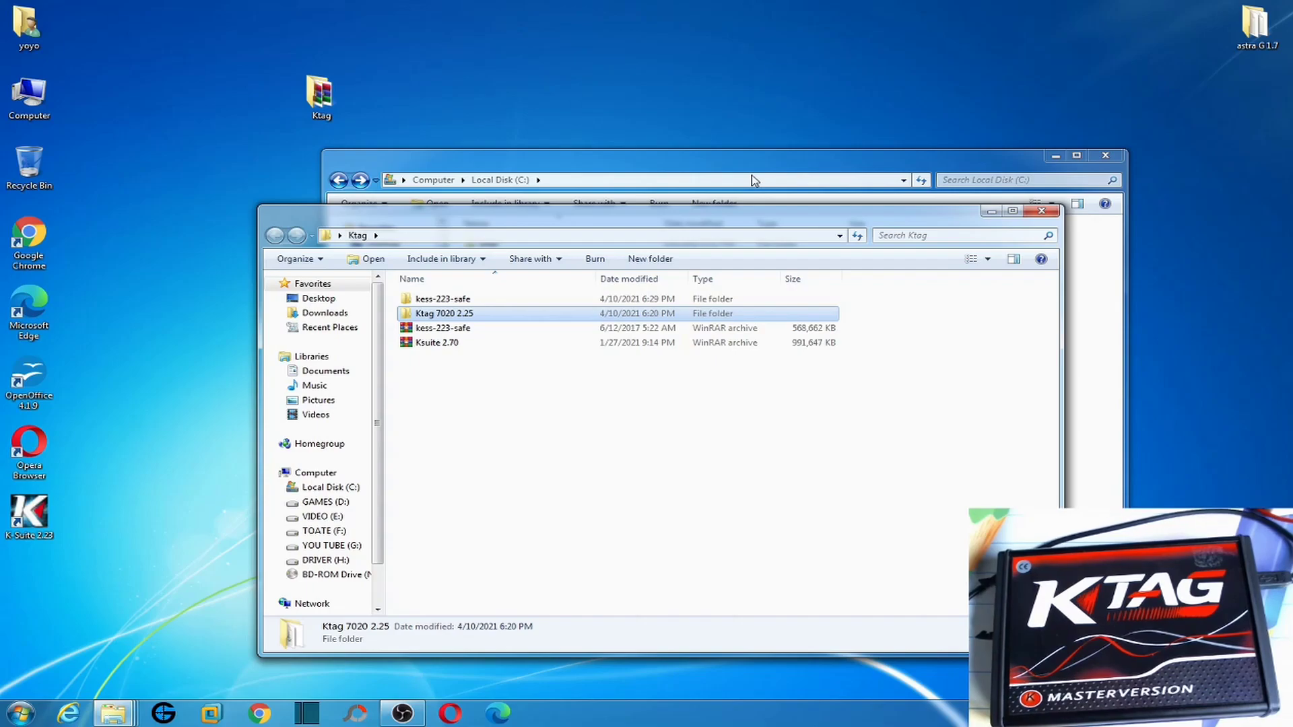
pyautogui.click(1044, 212)
pyautogui.doubleClick(532, 404)
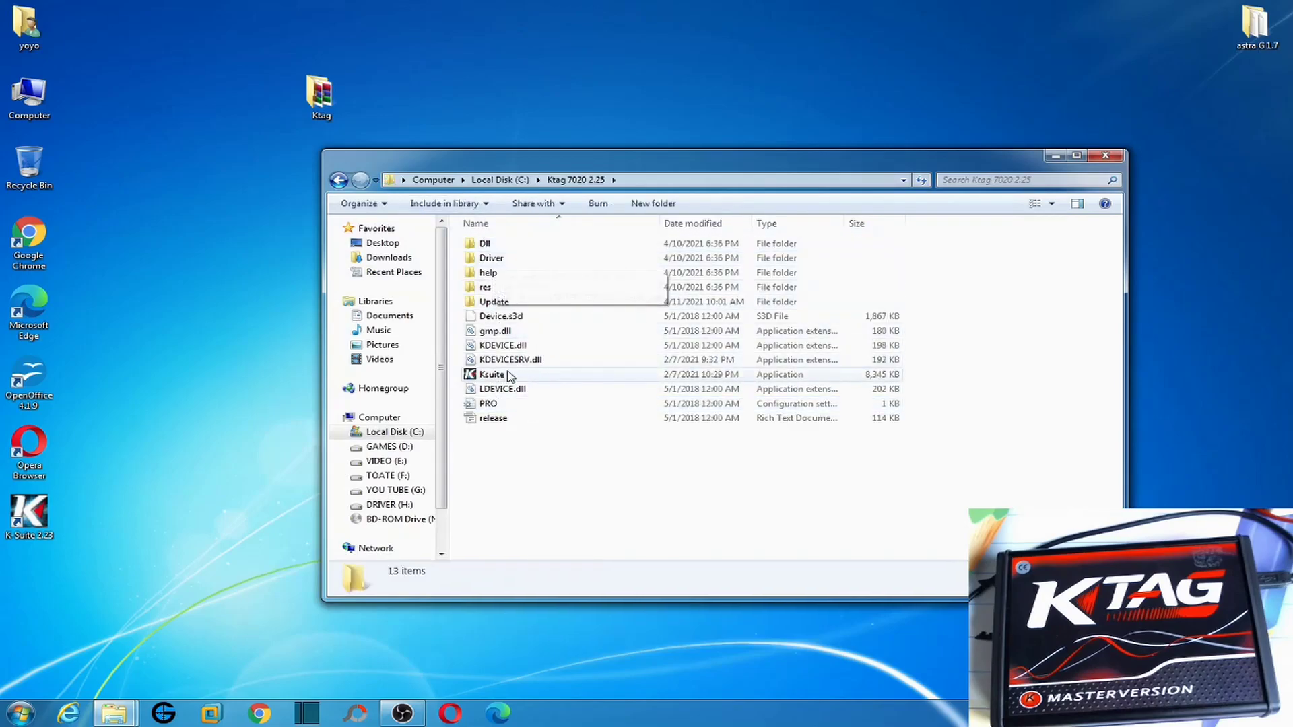
pyautogui.doubleClick(506, 257)
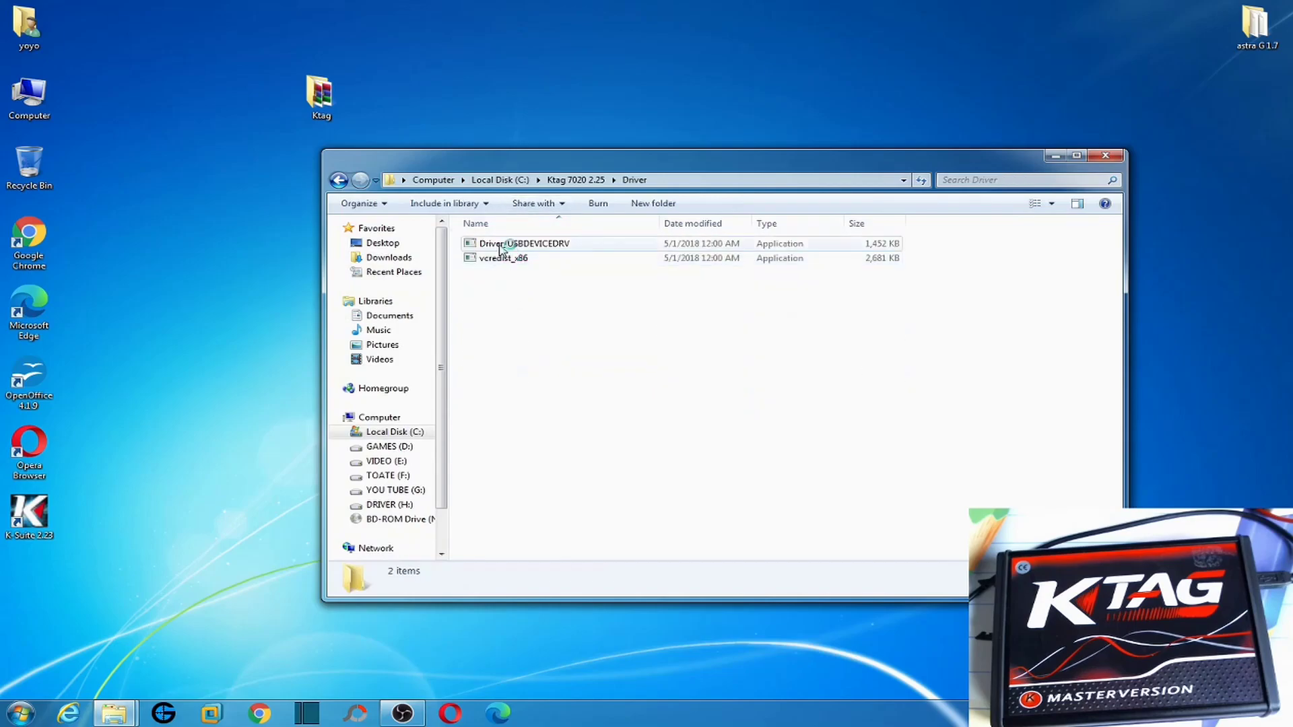
# Install Driver_USBDEVICEDRV from the Ktag 7020 2.25 Driver folder in U.S. English, allow the device software, and close the folder window
pyautogui.doubleClick(502, 245)
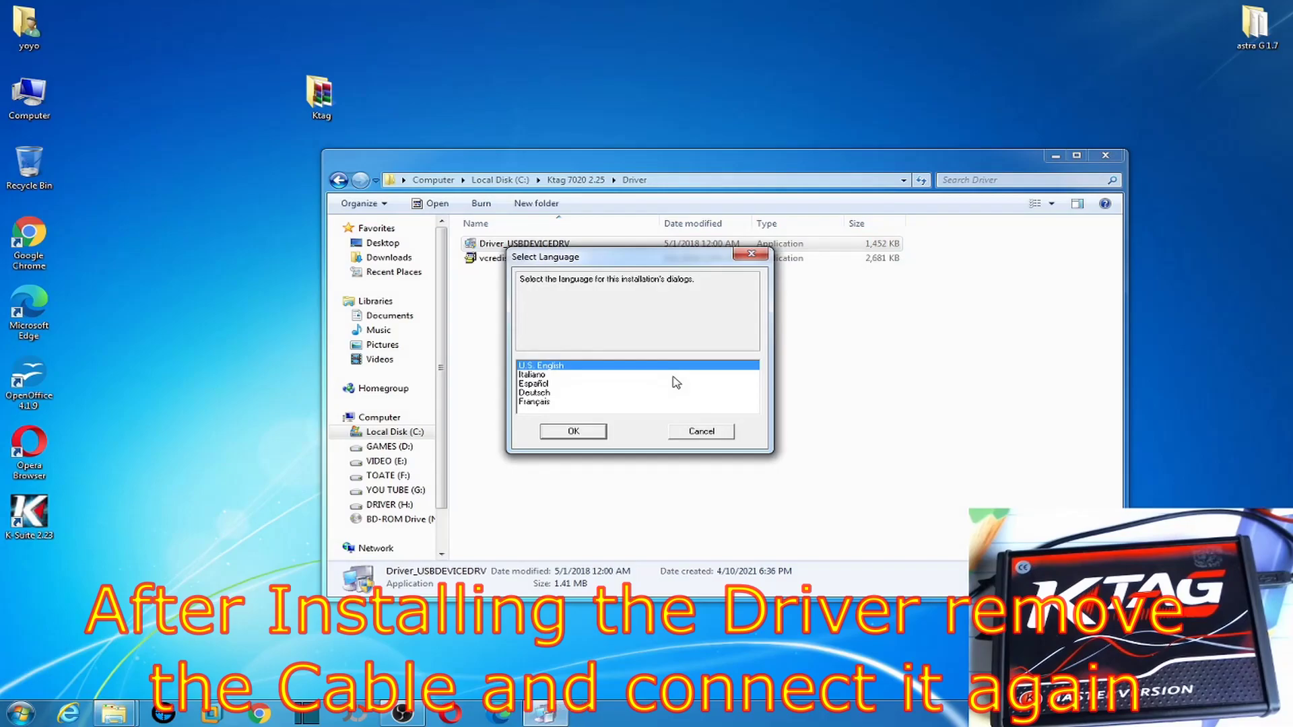
pyautogui.click(591, 432)
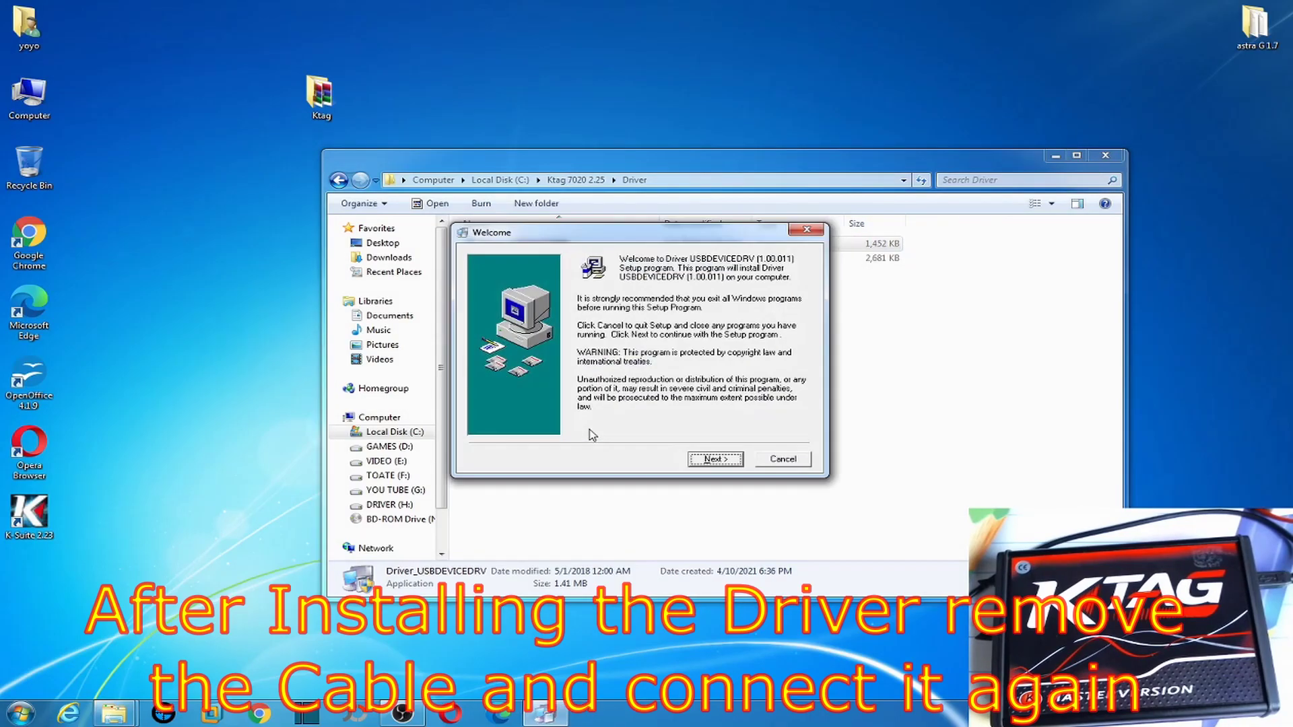
pyautogui.click(707, 459)
pyautogui.click(711, 460)
pyautogui.click(714, 460)
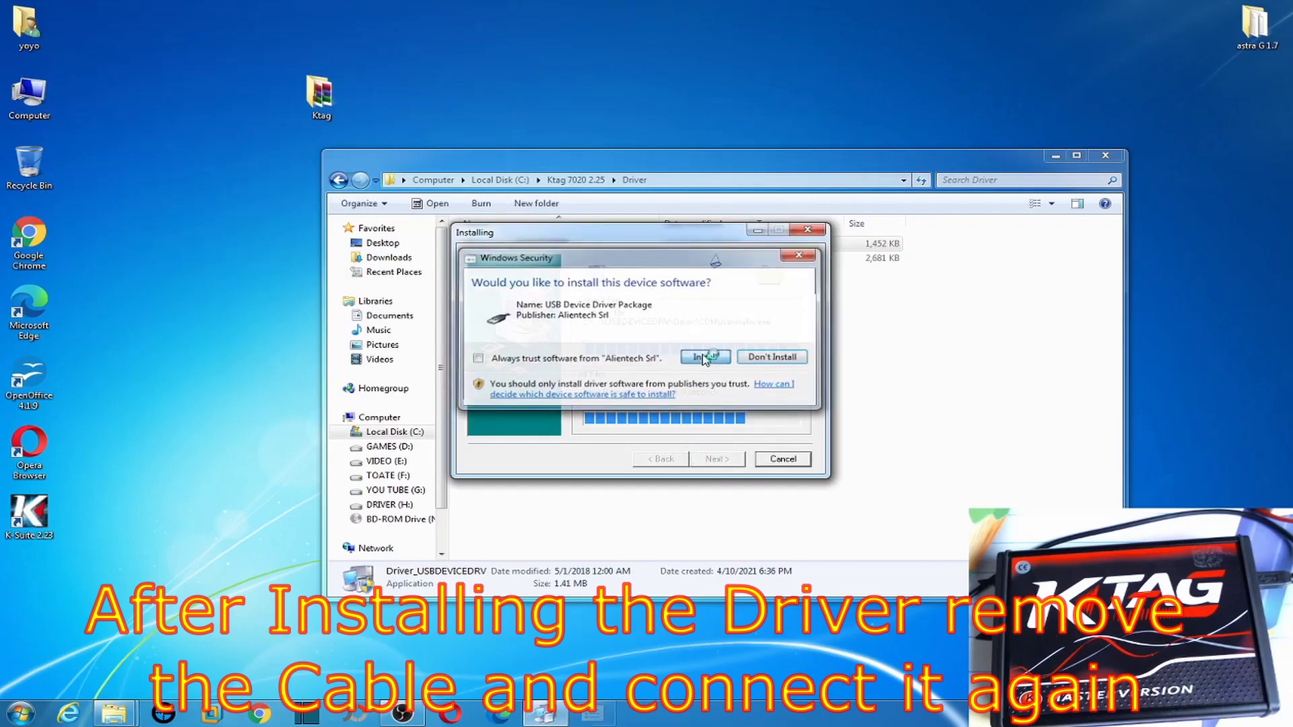
pyautogui.press('Return')
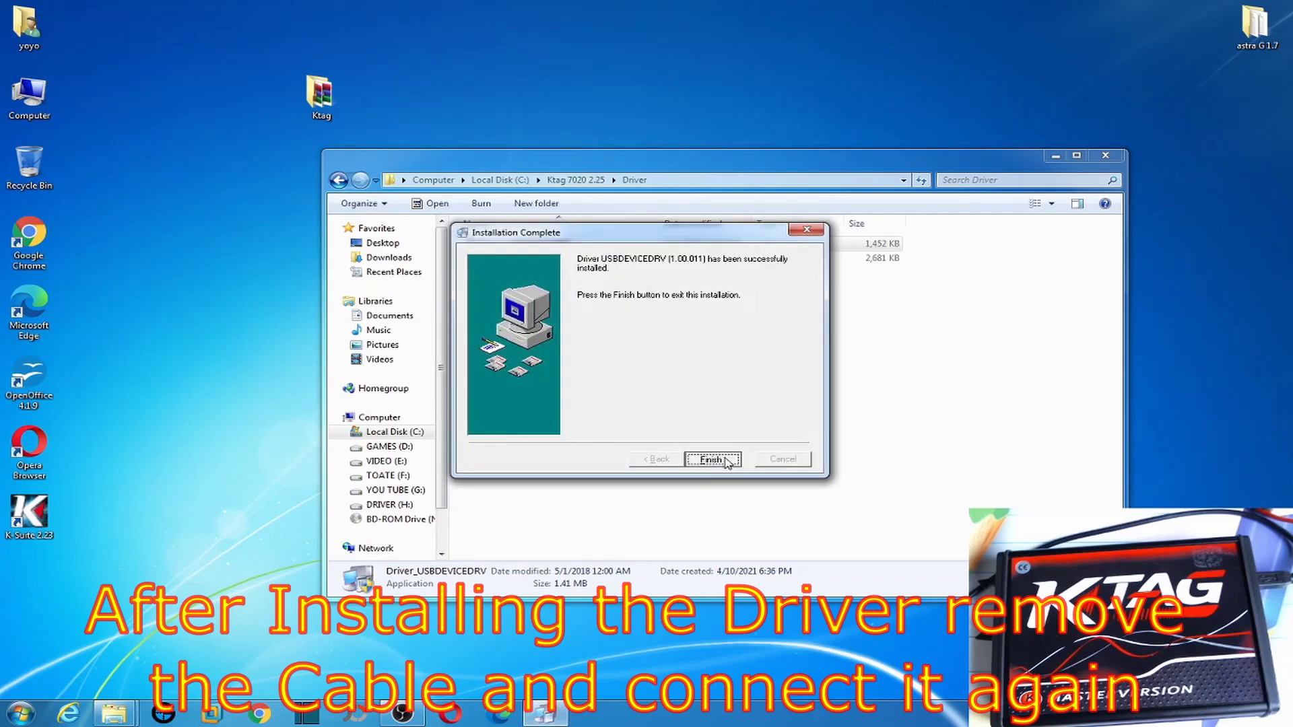
pyautogui.click(725, 460)
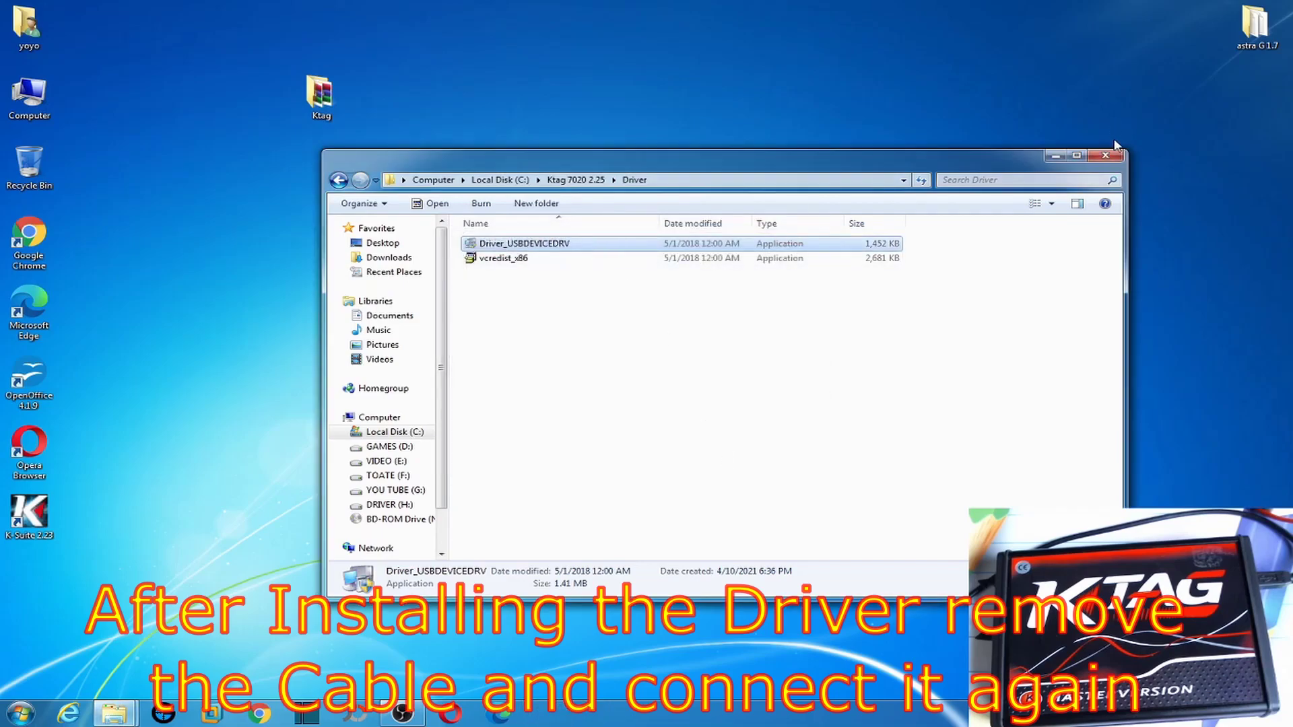
pyautogui.click(775, 216)
pyautogui.click(1105, 156)
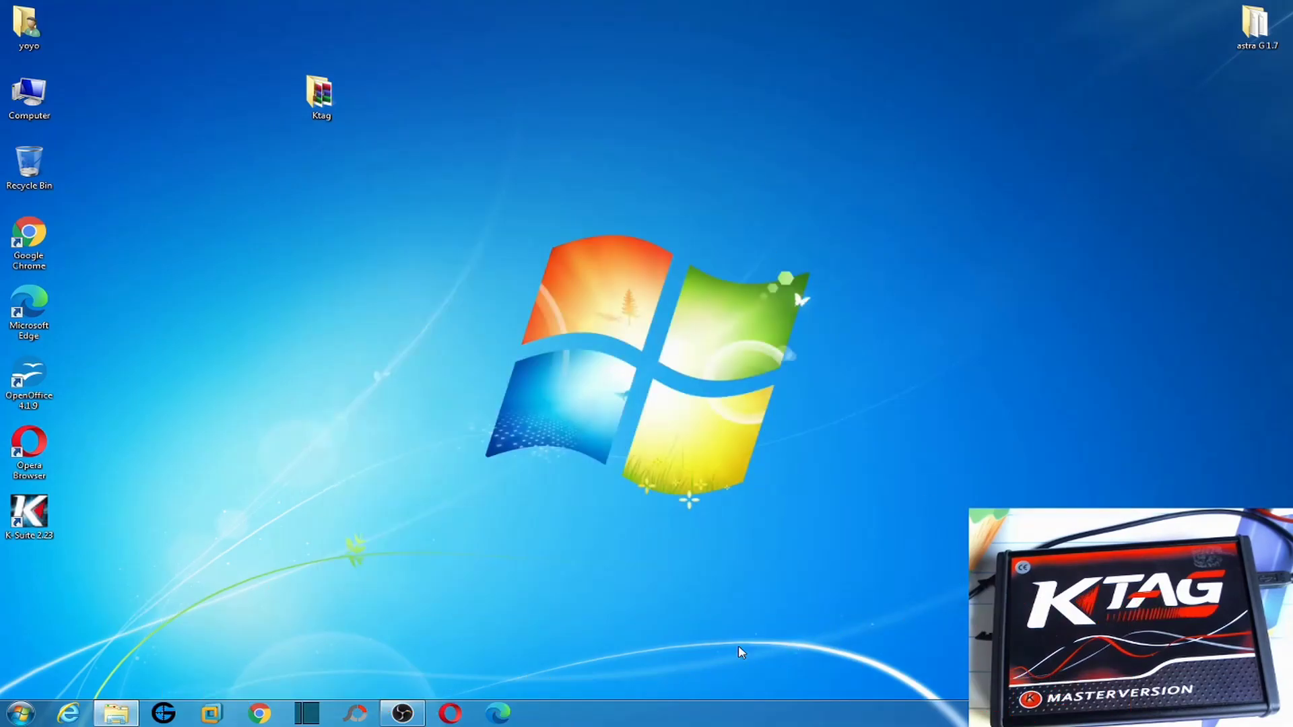
# Create a desktop shortcut to the Ksuite application in the Ktag 7020 2.25 folder on Local Disk (C:) and close the folder window
pyautogui.click(116, 713)
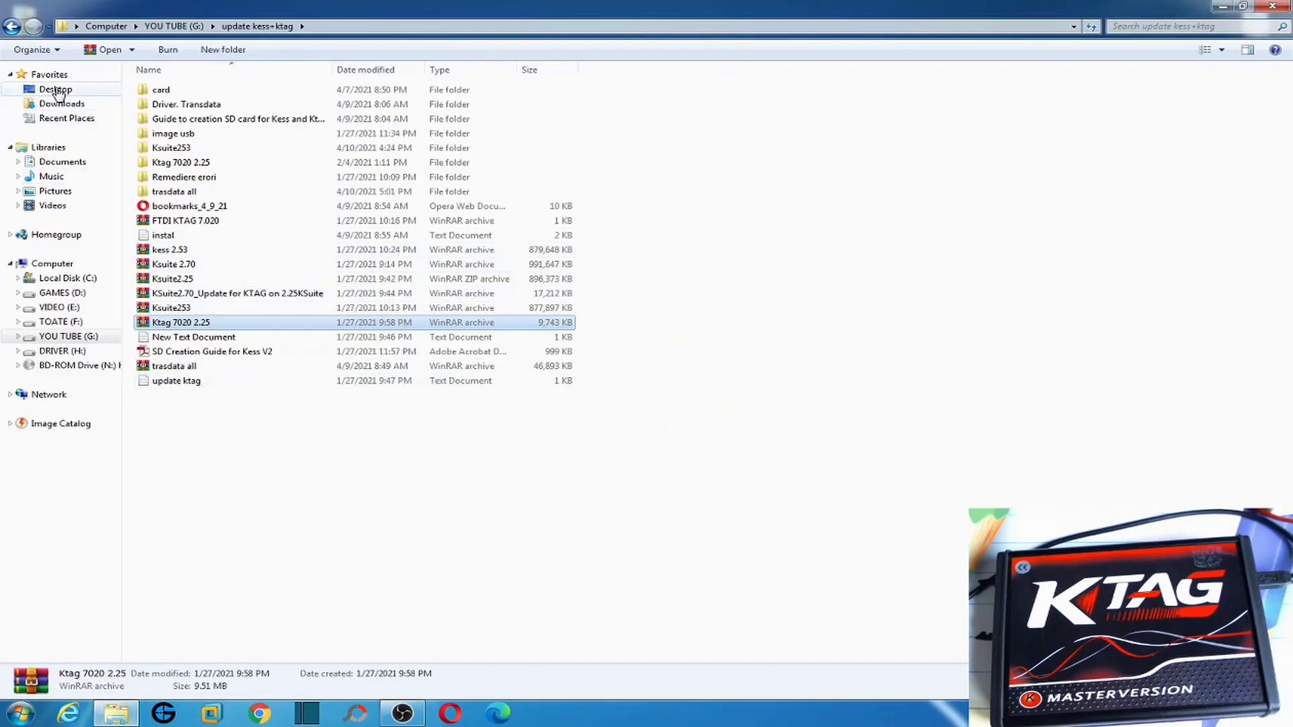
pyautogui.click(64, 279)
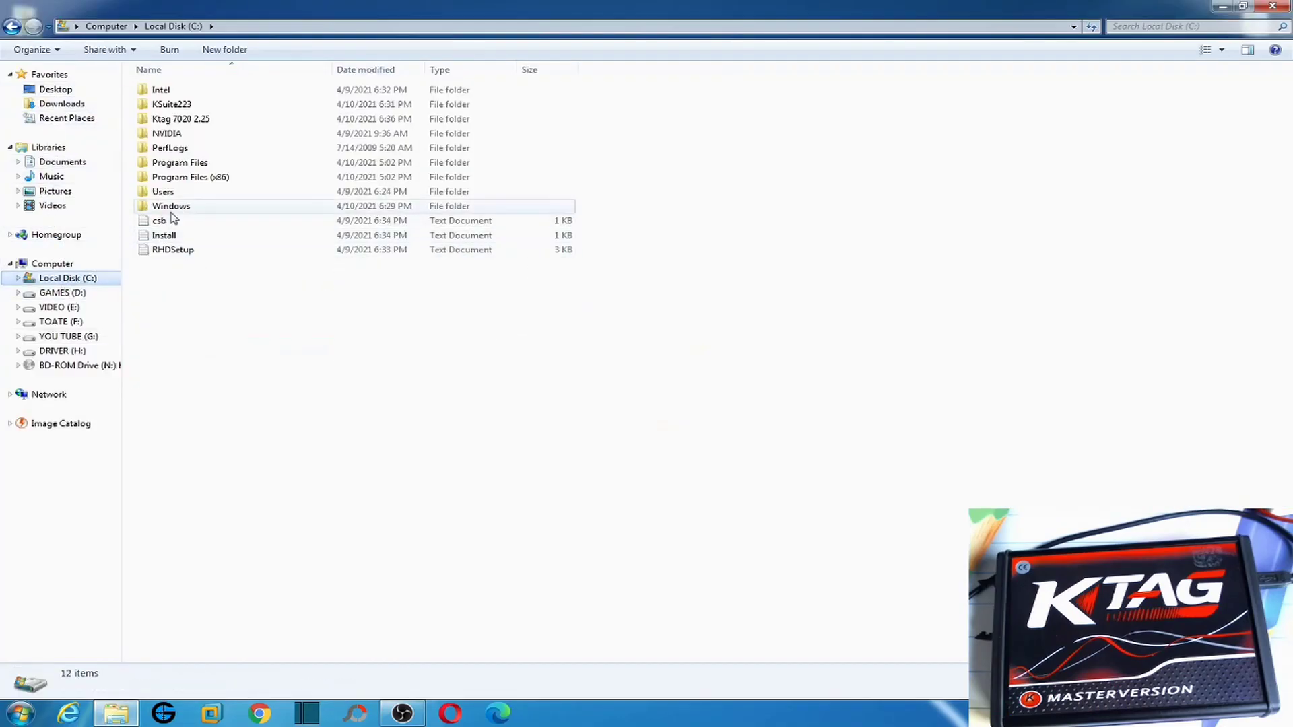
pyautogui.doubleClick(176, 118)
pyautogui.rightClick(157, 224)
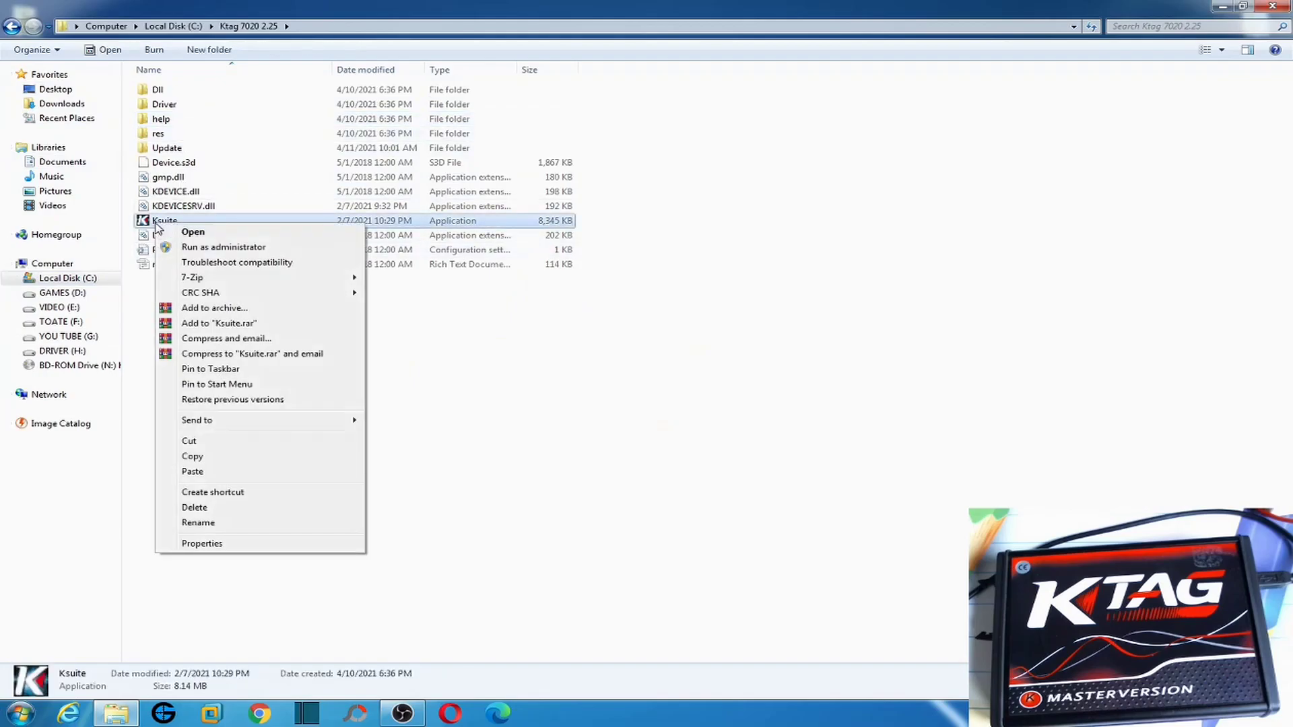
pyautogui.moveTo(279, 421)
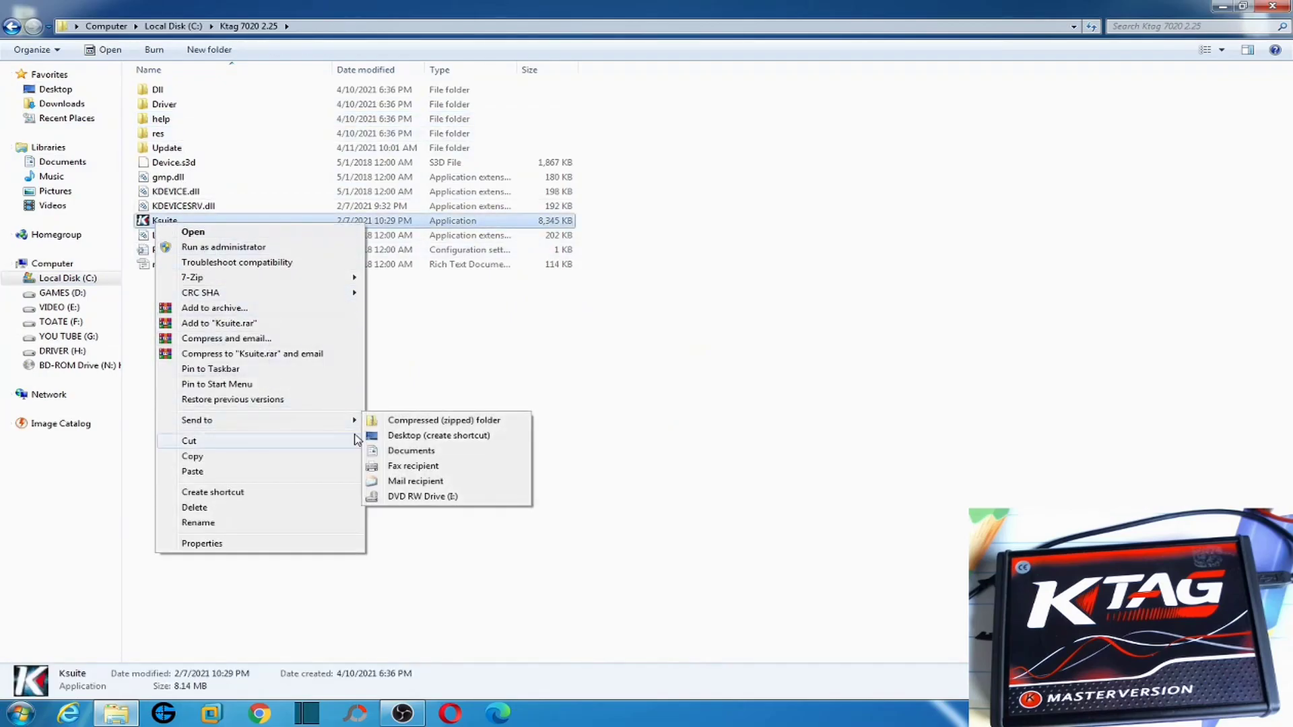
pyautogui.click(431, 436)
pyautogui.click(1272, 7)
# Test-launch the new Ksuite desktop shortcut, dismiss its connection message, and close both the 2.25 program and the Opera browser
pyautogui.doubleClick(37, 586)
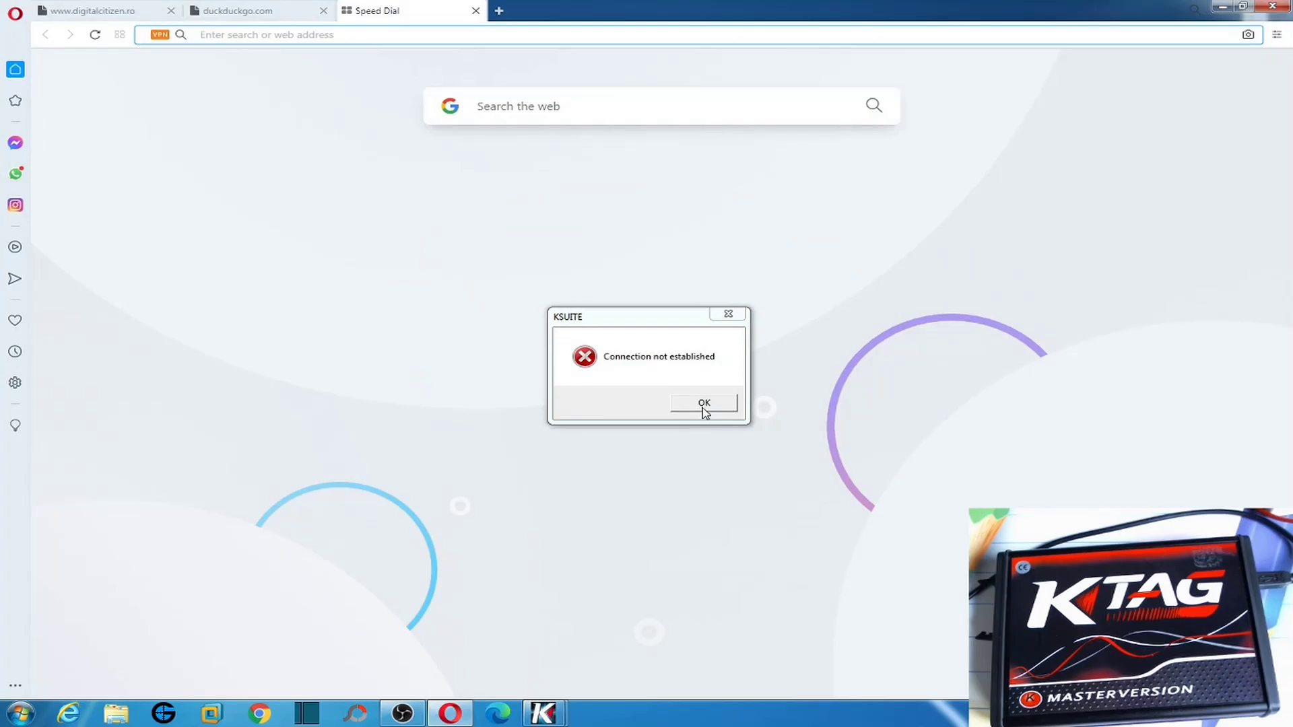
pyautogui.click(704, 404)
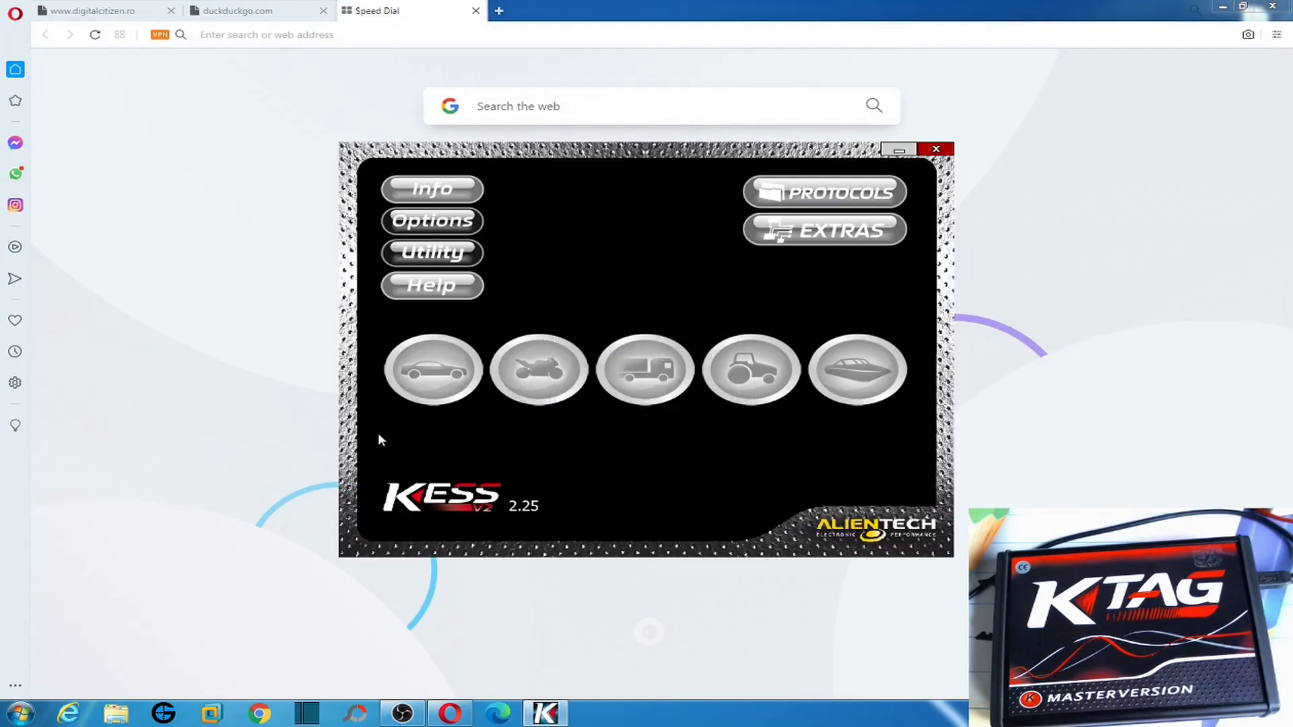
pyautogui.click(946, 149)
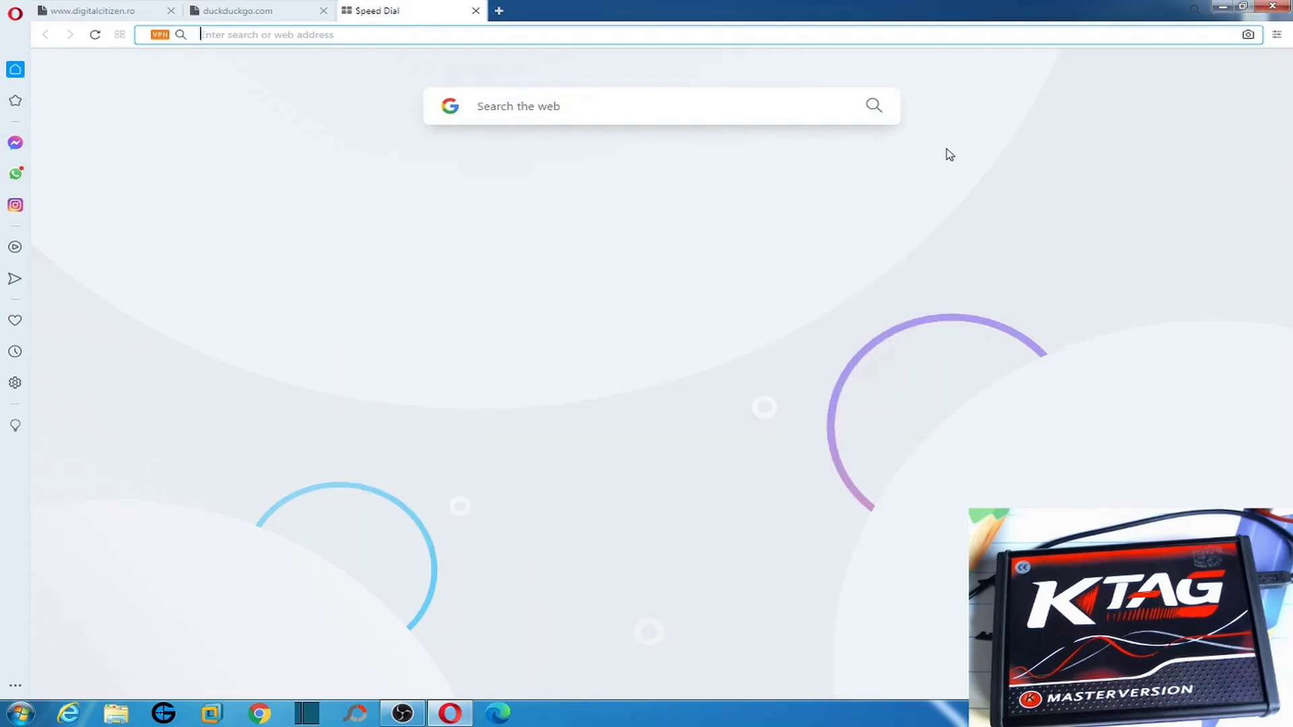
pyautogui.click(1278, 7)
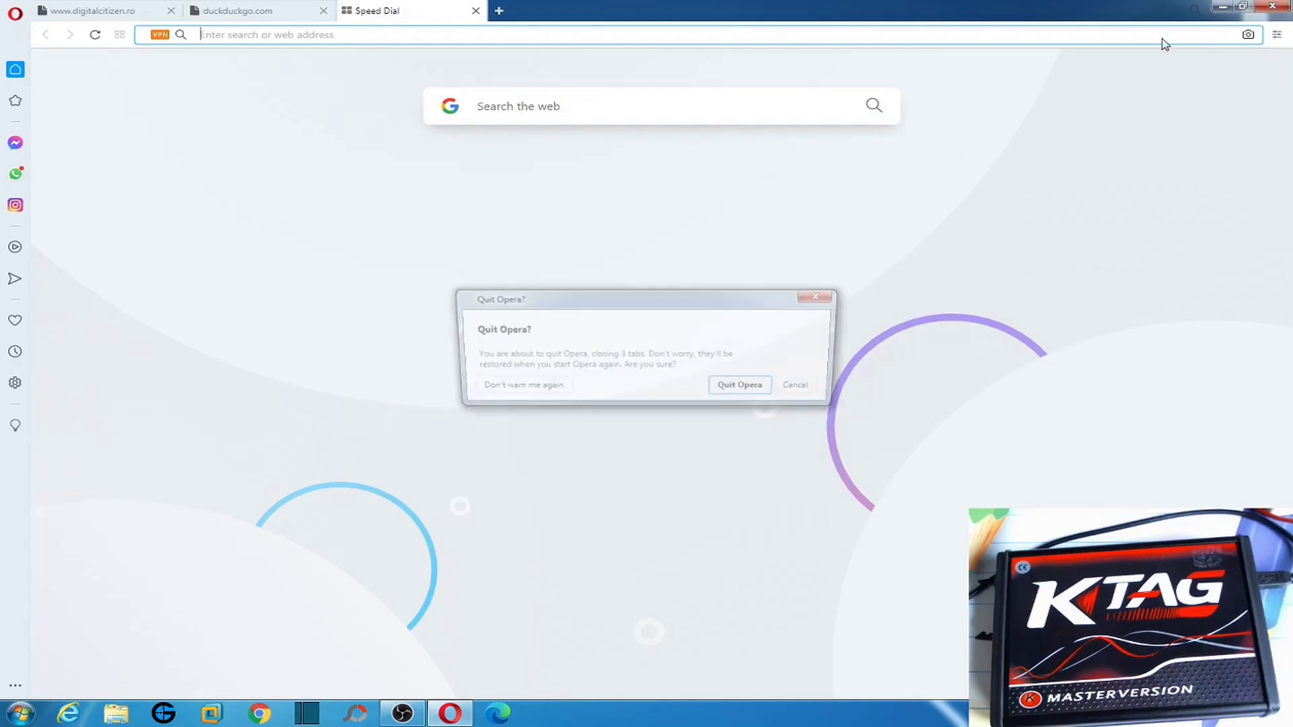
pyautogui.click(747, 384)
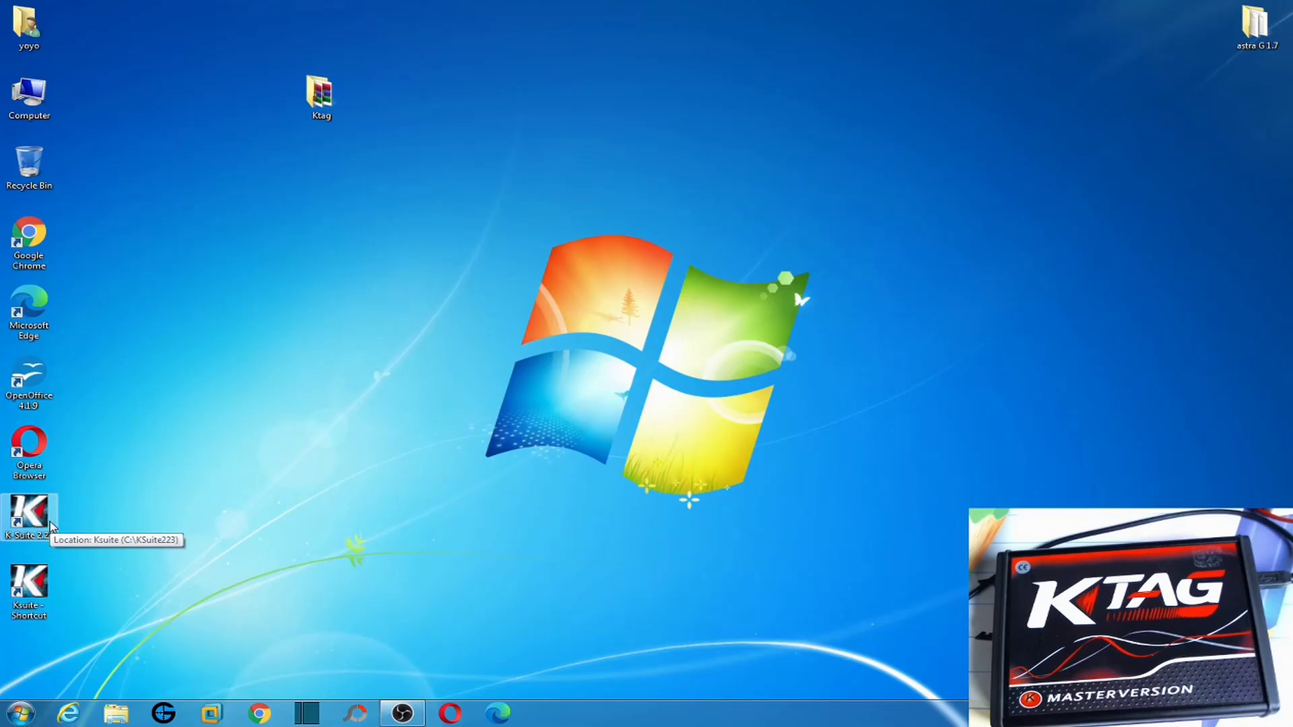
# Launch K-Suite 2.23 and try to run the Ksuite 2.25 shortcut alongside it
pyautogui.doubleClick(51, 526)
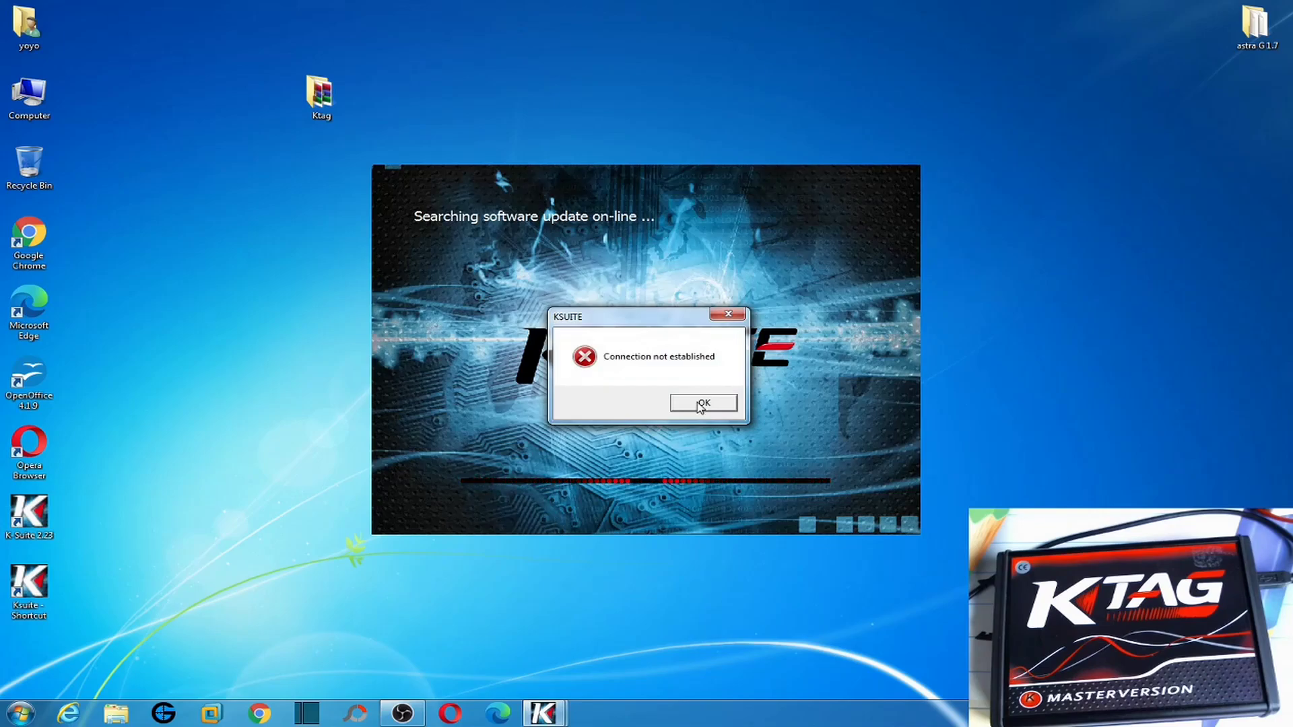
pyautogui.click(701, 404)
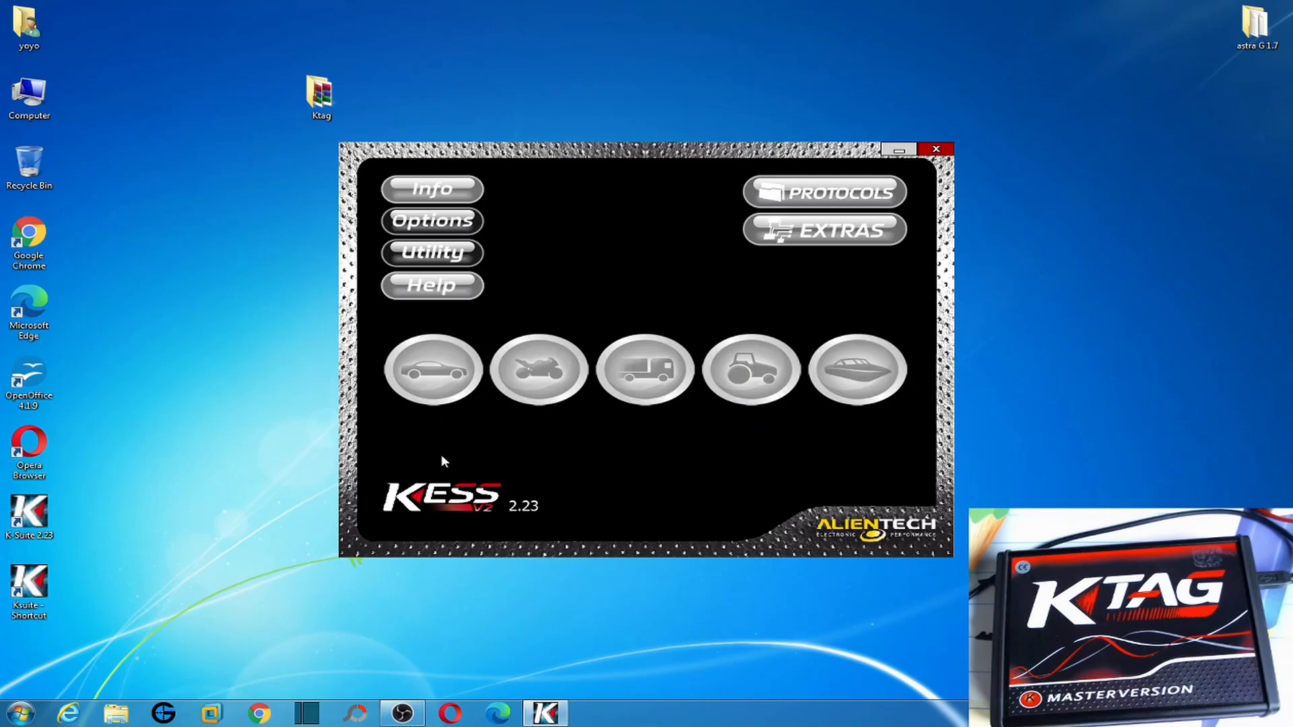
pyautogui.doubleClick(29, 584)
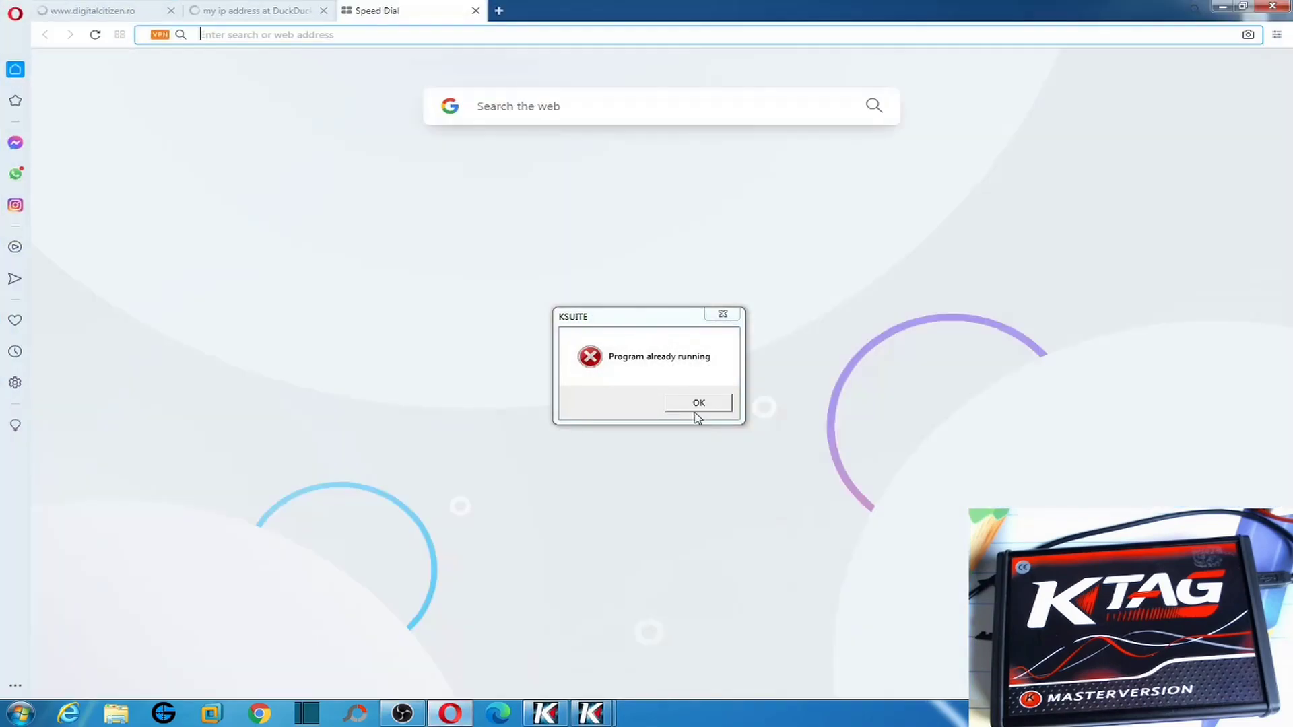
pyautogui.click(700, 403)
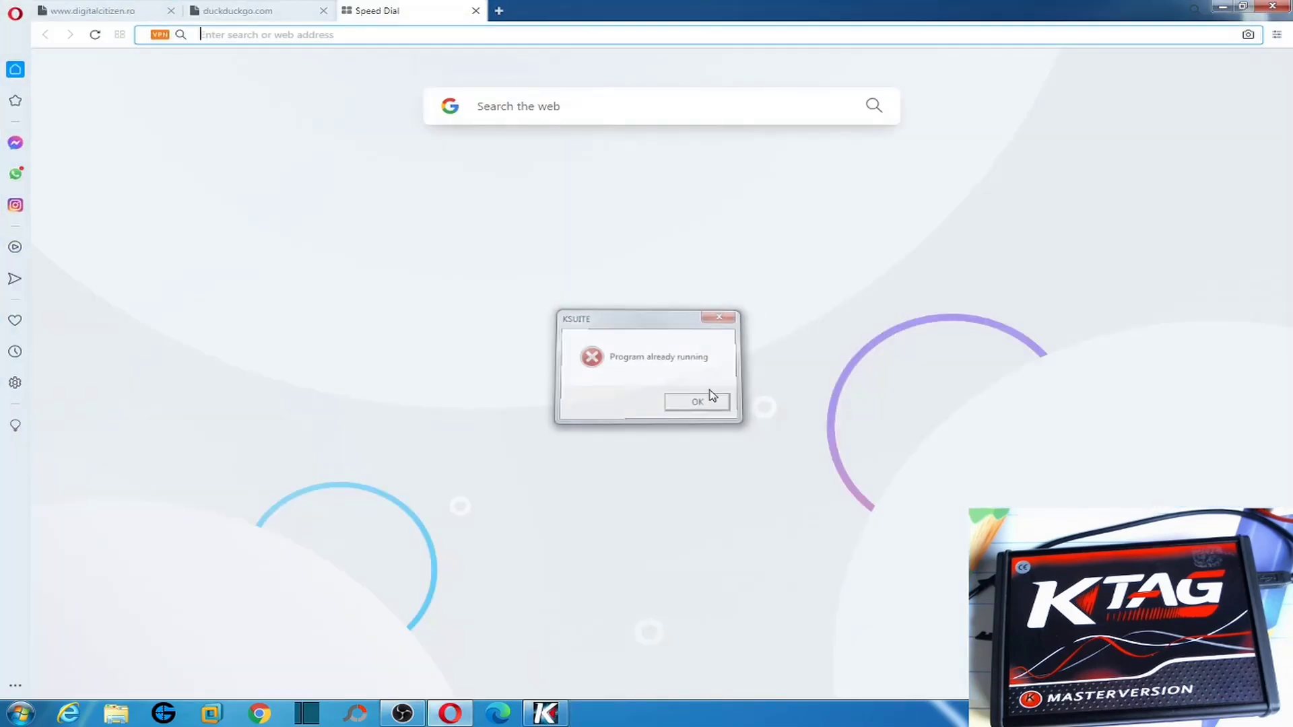
# Quit the Opera browser and close the K-Suite 2.23 program
pyautogui.click(1284, 5)
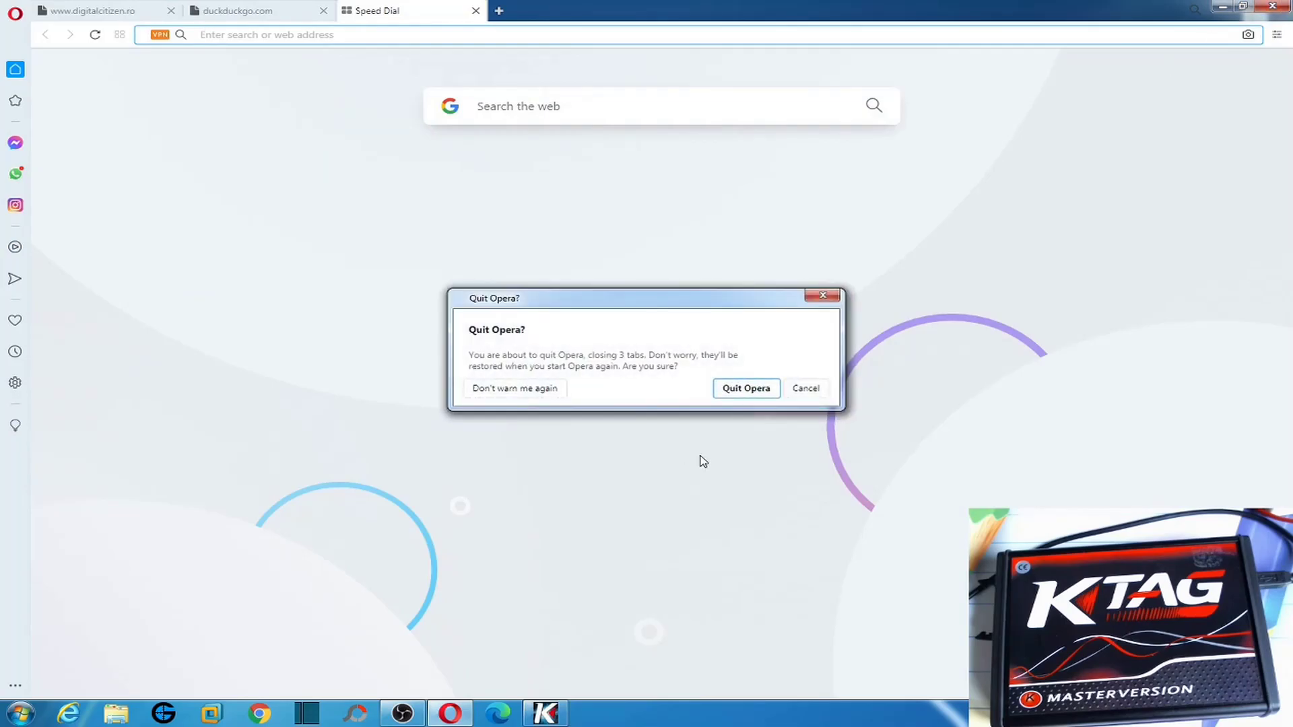
pyautogui.click(734, 390)
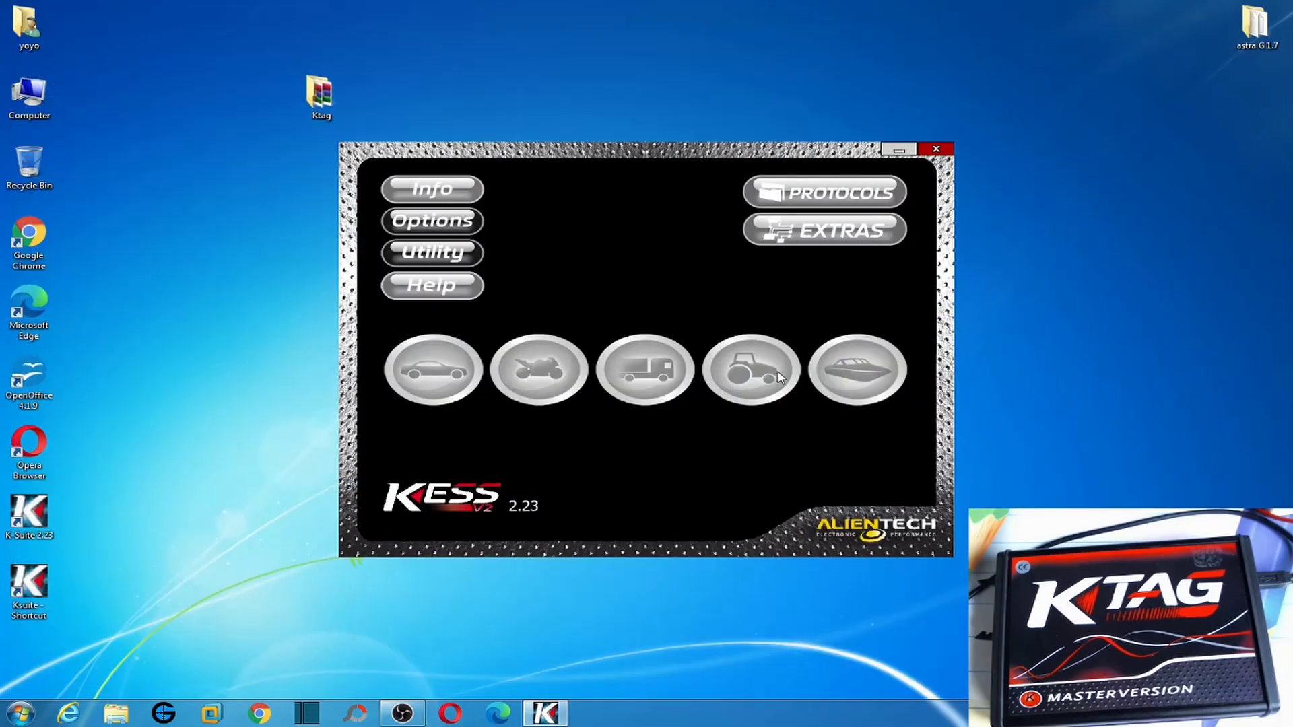
pyautogui.click(934, 151)
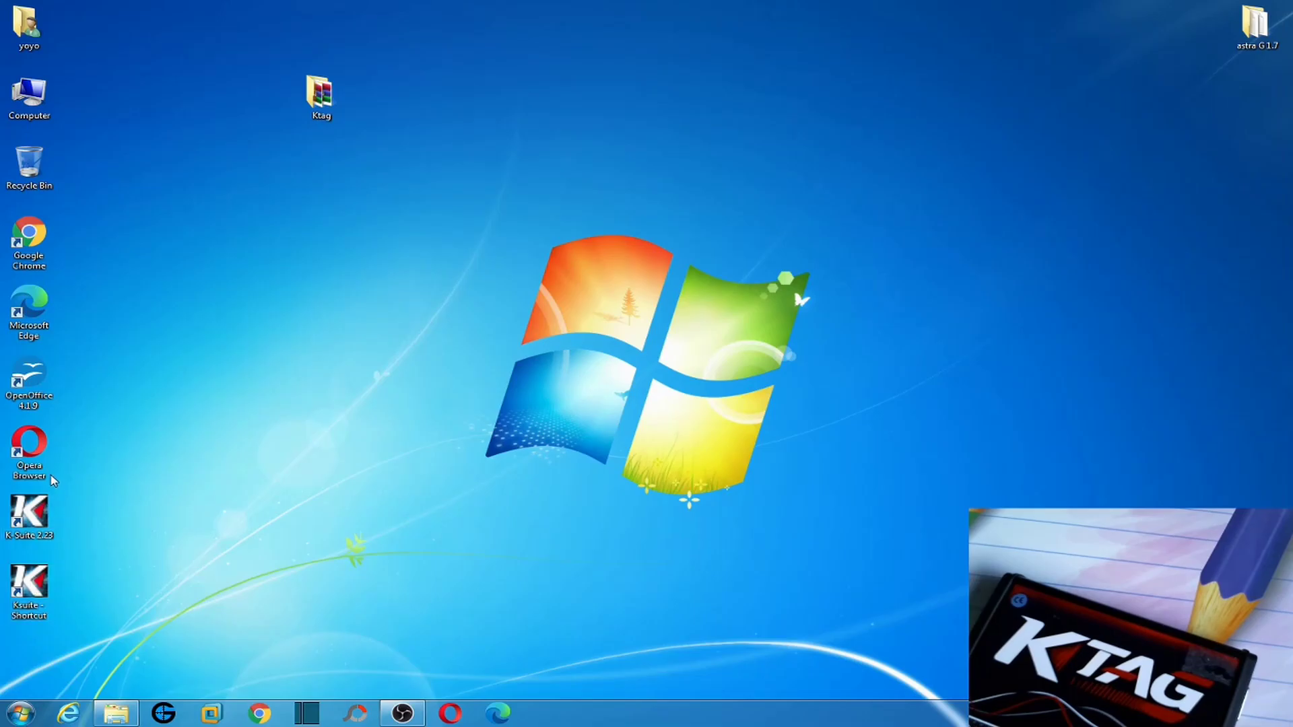
# Relaunch Ksuite 2.25 from its desktop shortcut for the KTAG device and quit the Opera browser
pyautogui.doubleClick(30, 586)
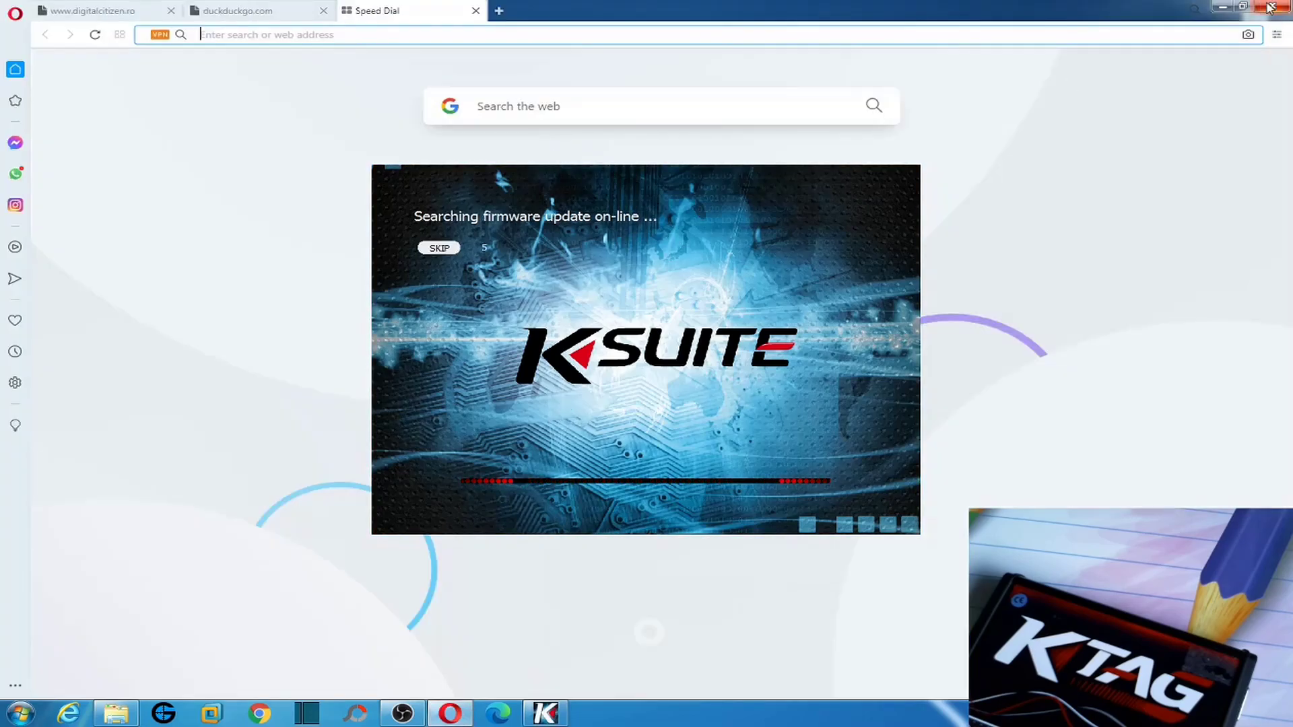
pyautogui.click(1272, 6)
pyautogui.click(744, 389)
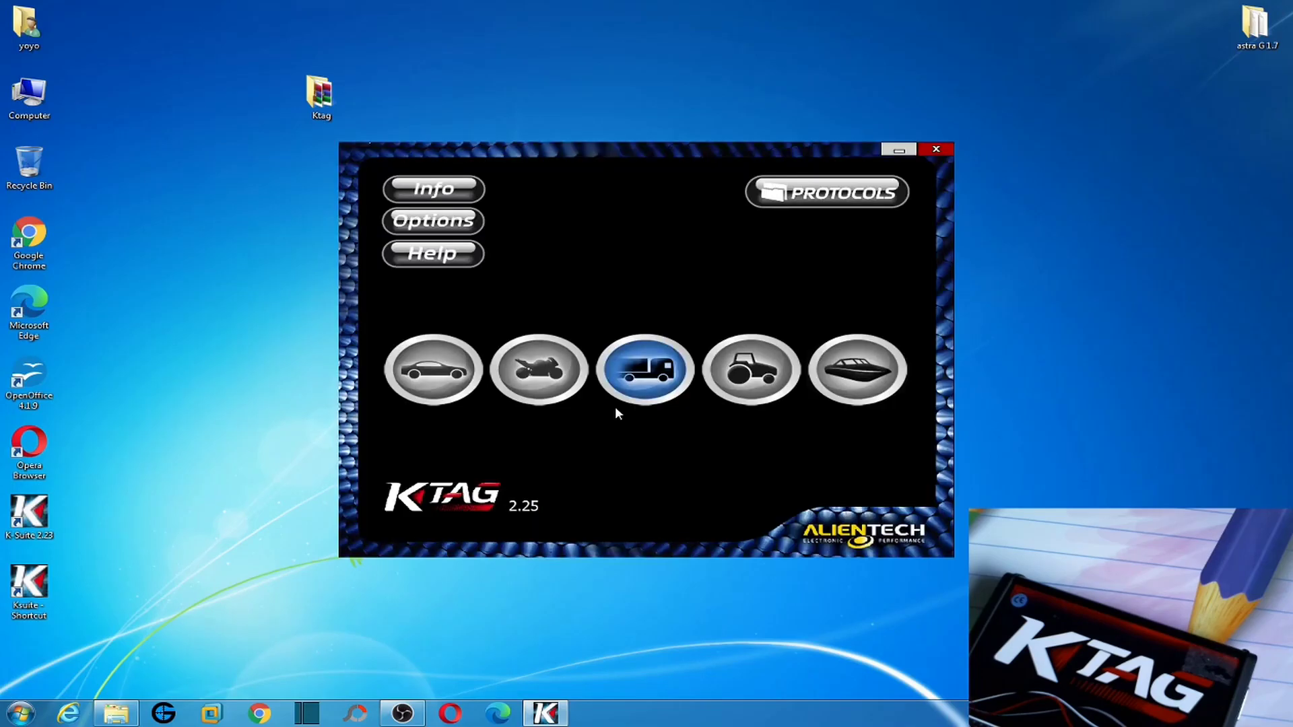
# Open the K-TAG car list and look through its manufacturers from ABARTH to CATEHRAM
pyautogui.click(442, 391)
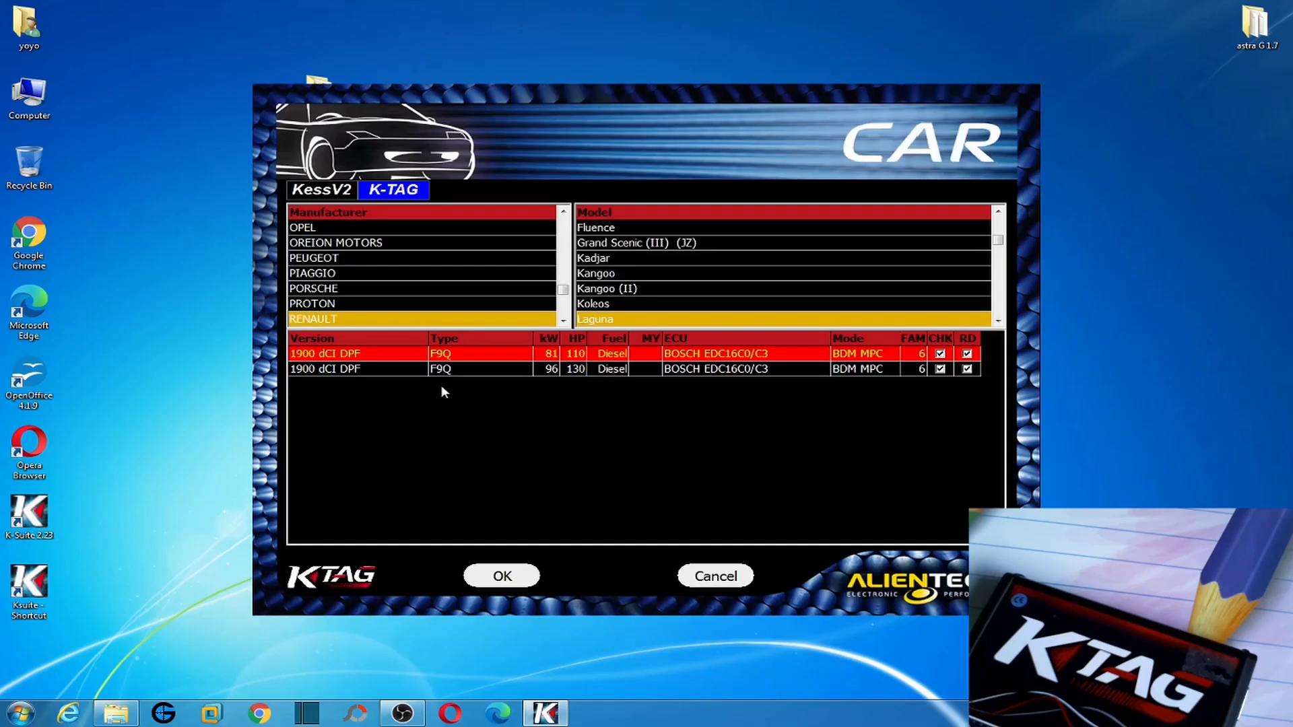
pyautogui.click(507, 369)
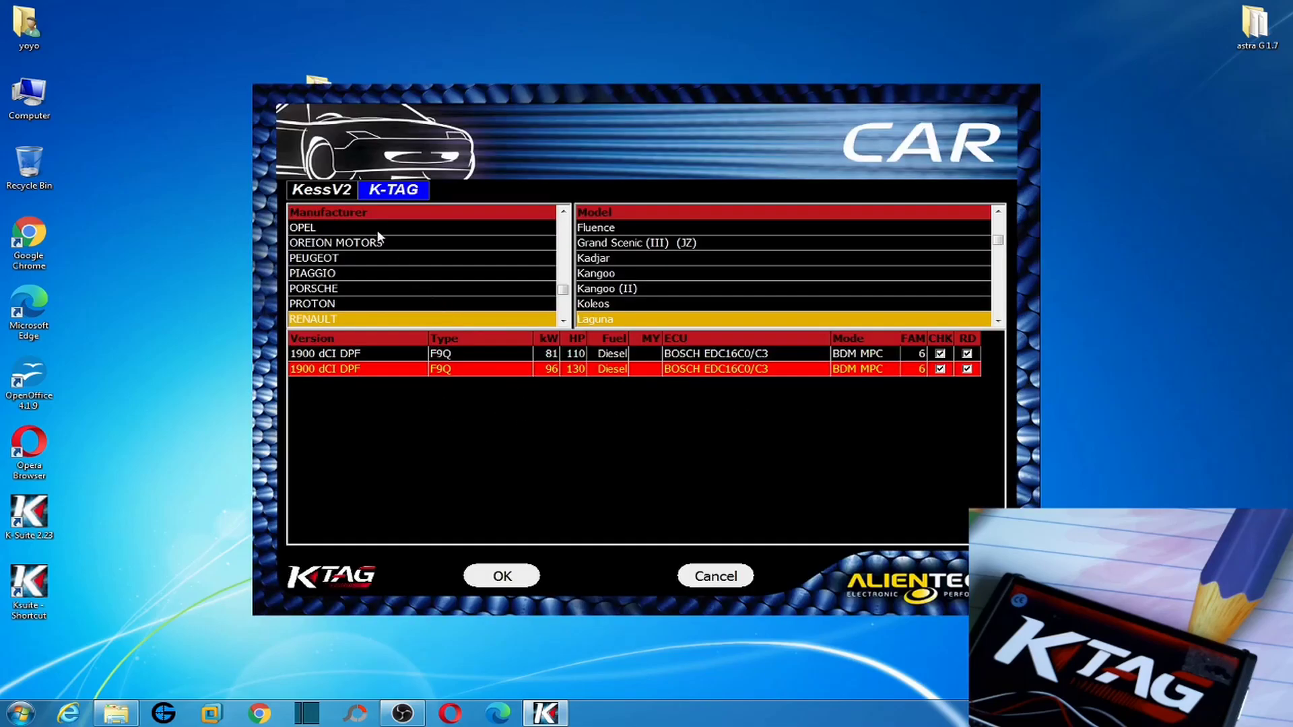
pyautogui.moveTo(563, 289); pyautogui.dragTo(534, 226)
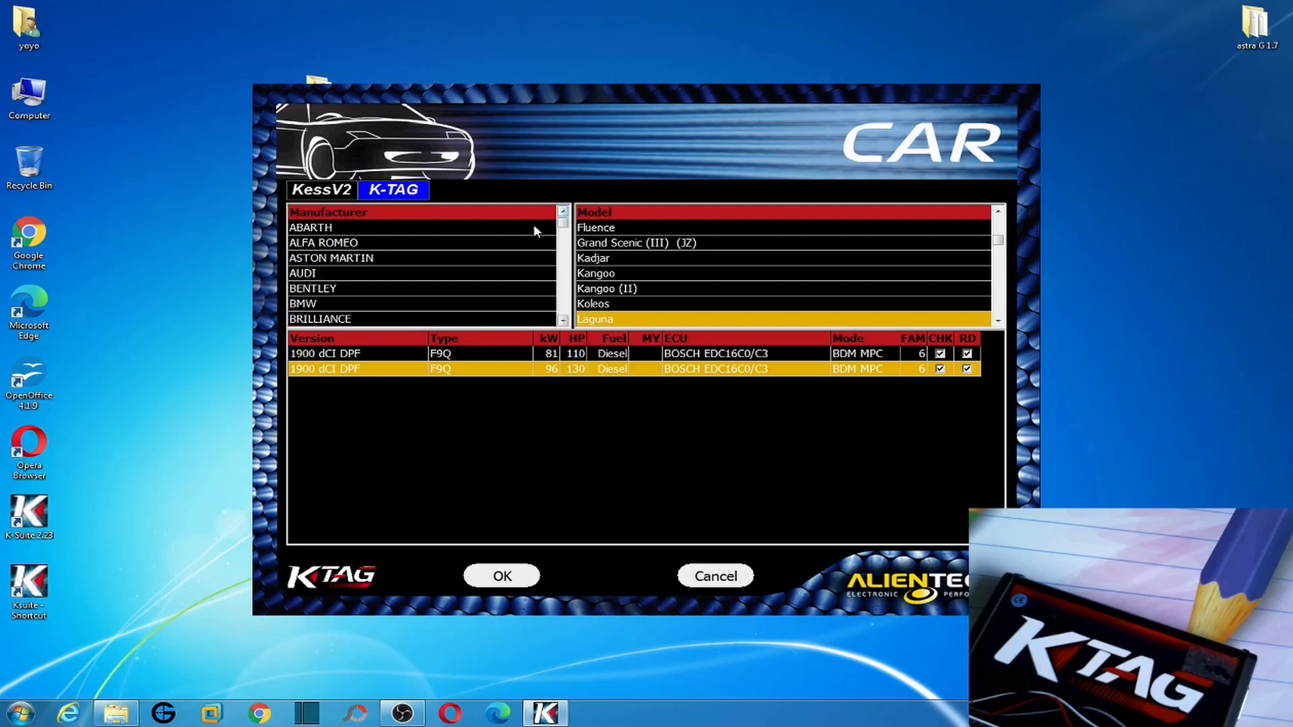
pyautogui.click(441, 232)
pyautogui.click(451, 243)
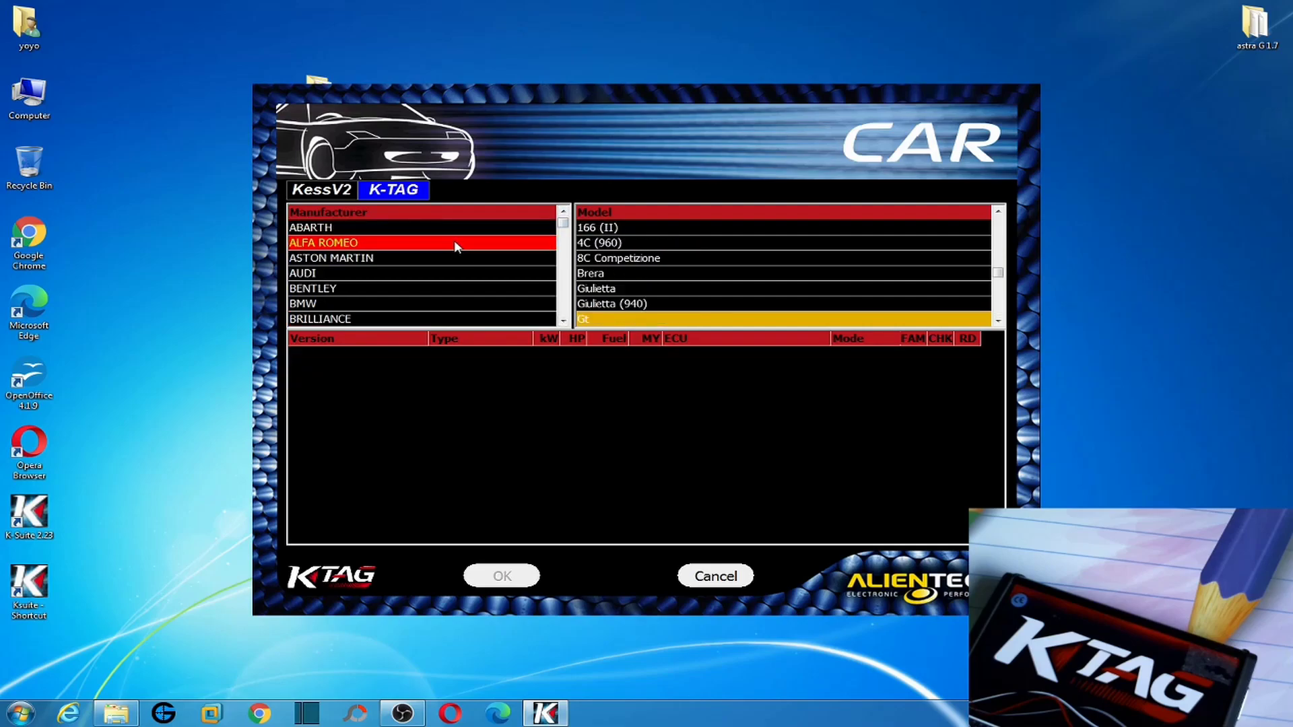
pyautogui.press('Down')
pyautogui.press('Down')
pyautogui.press('Down')
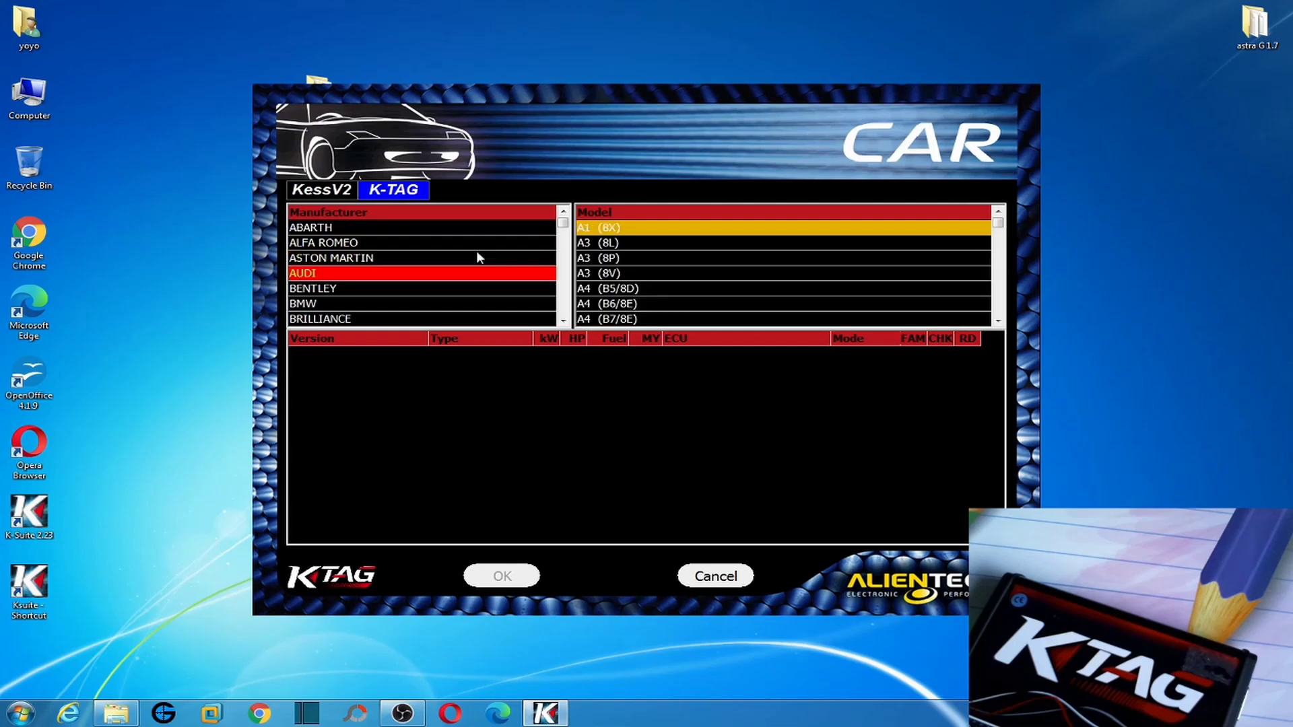
pyautogui.press('Down')
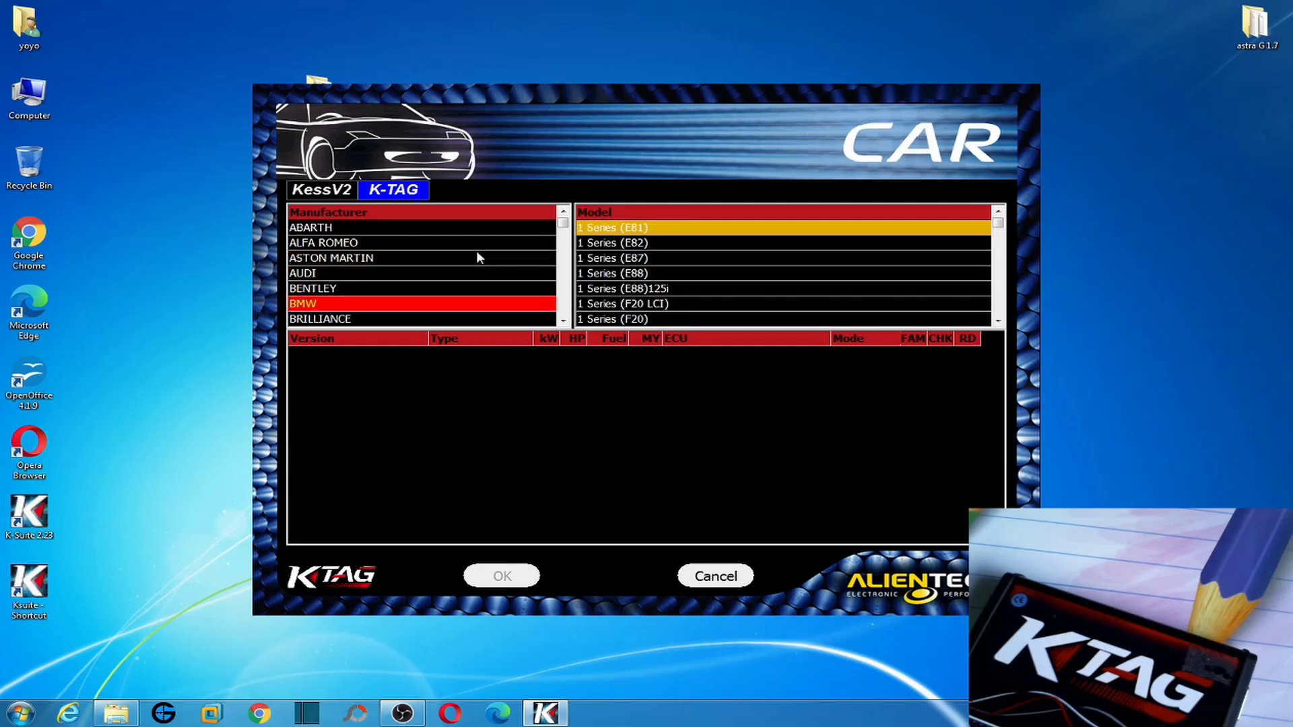
pyautogui.press('Down')
pyautogui.press('Down')
pyautogui.press('Down')
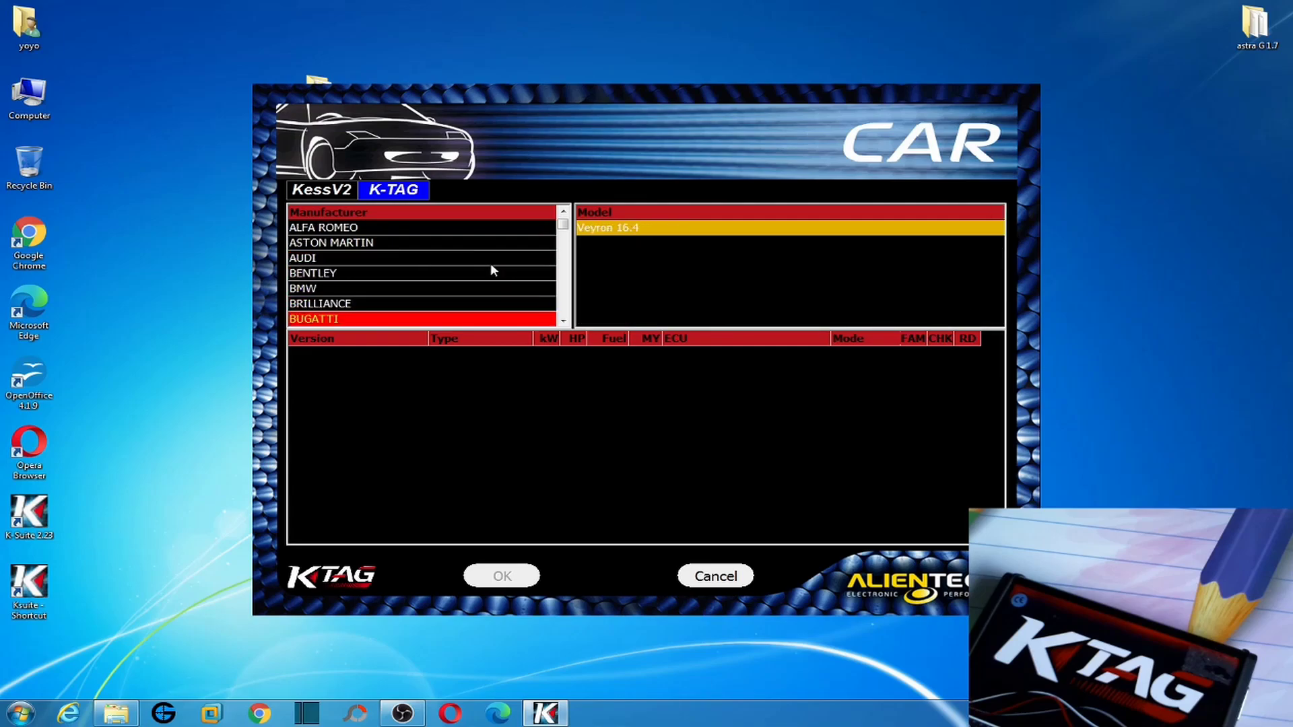
pyautogui.press('Down')
pyautogui.press('Down')
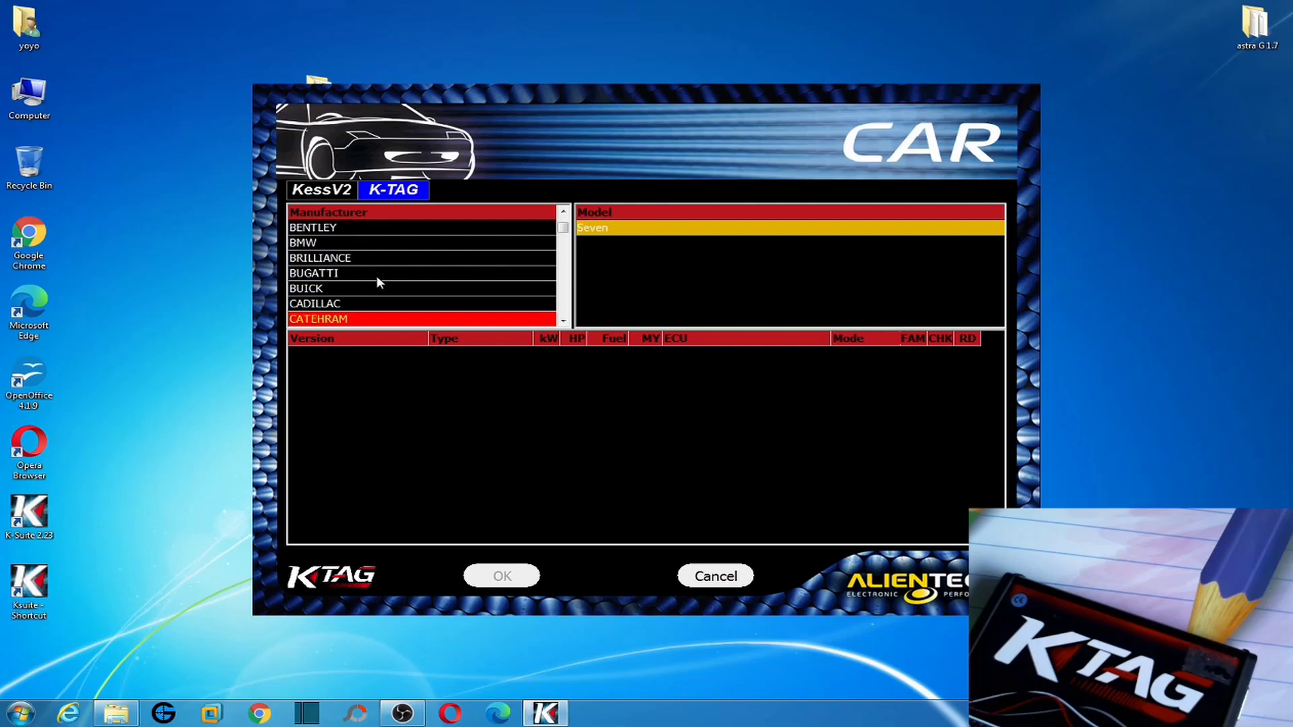
# Select the manufacturer BMW and look through its 1 Series models, stopping at 1 Series (F20)
pyautogui.click(376, 275)
pyautogui.press('Up')
pyautogui.press('Up')
pyautogui.click(691, 287)
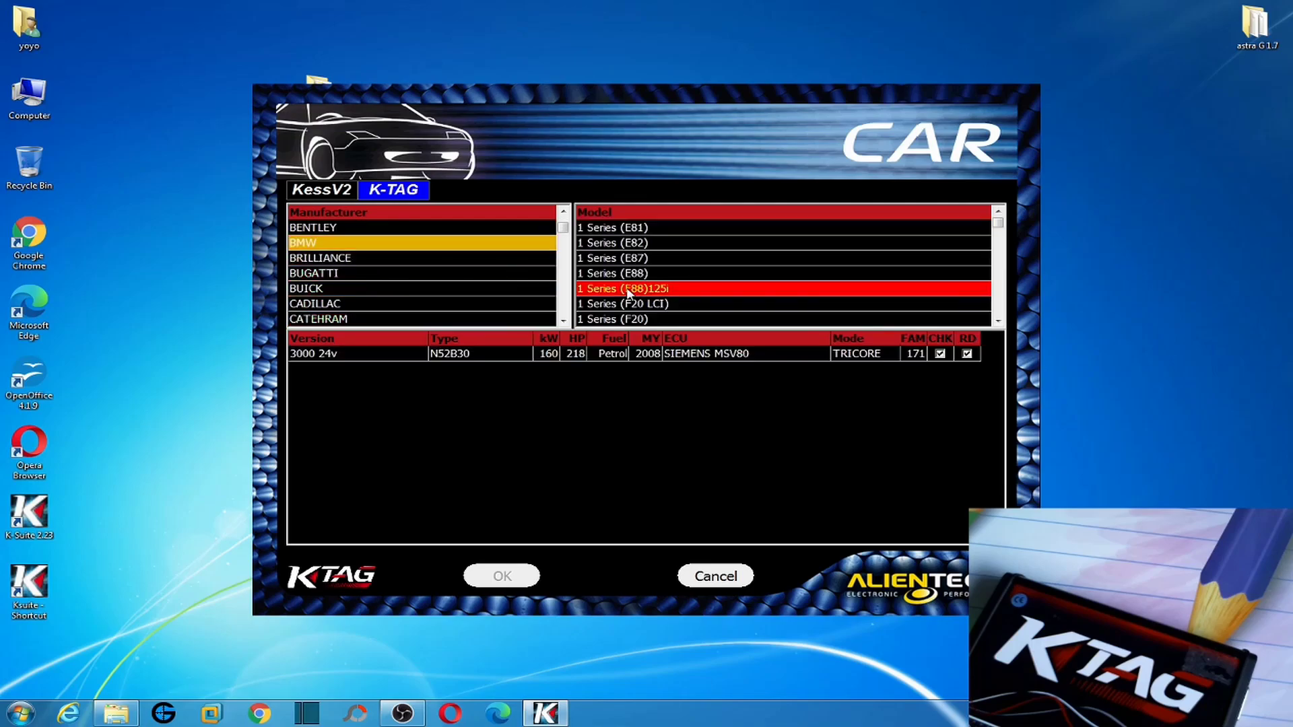
pyautogui.press('Down')
pyautogui.press('Down')
pyautogui.press('Down')
pyautogui.press('Up')
pyautogui.press('Up')
pyautogui.press('Up')
pyautogui.press('Down')
pyautogui.press('Down')
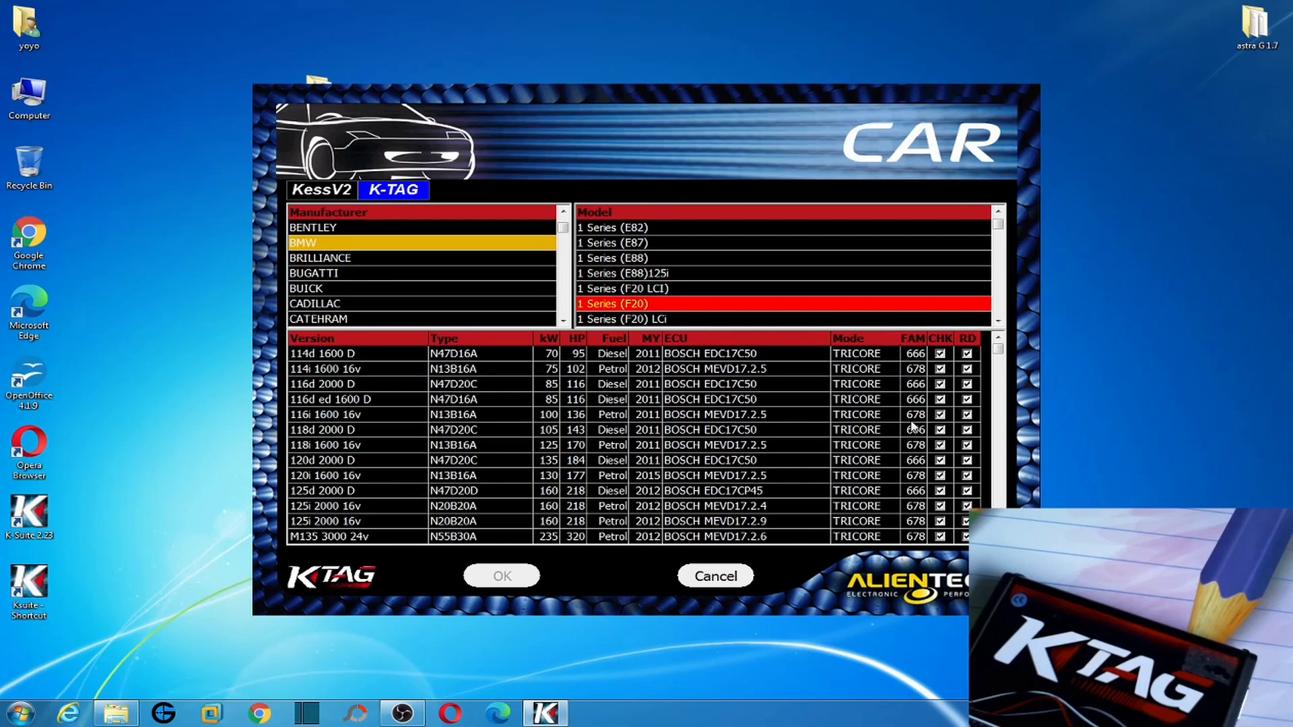
# Examine the supported engine versions and ECUs listed for the BMW 1 Series (F20)
pyautogui.click(1000, 351)
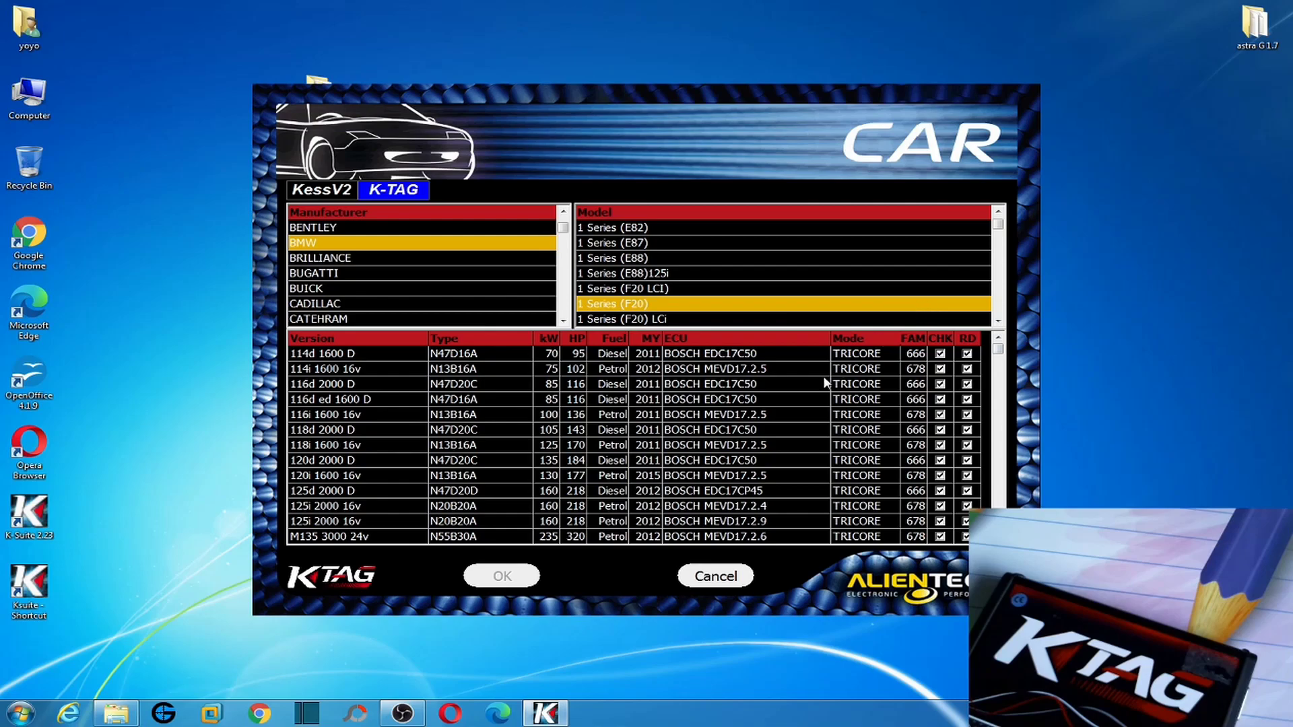
pyautogui.click(901, 402)
pyautogui.press('Down')
pyautogui.press('Down')
pyautogui.press('Down')
pyautogui.press('Down')
pyautogui.press('Down')
pyautogui.press('Down')
pyautogui.press('Down')
pyautogui.press('Down')
pyautogui.press('Down')
pyautogui.press('Down')
pyautogui.press('Down')
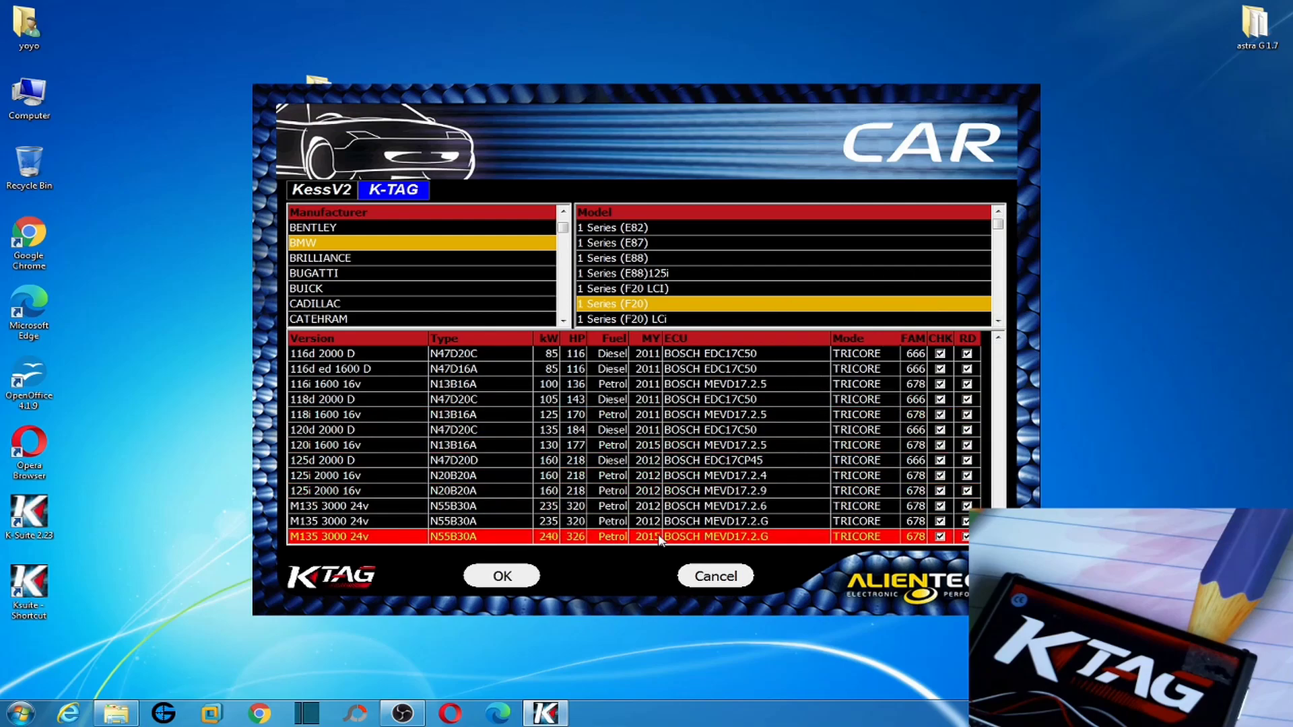
pyautogui.scroll(14, 658, 532)
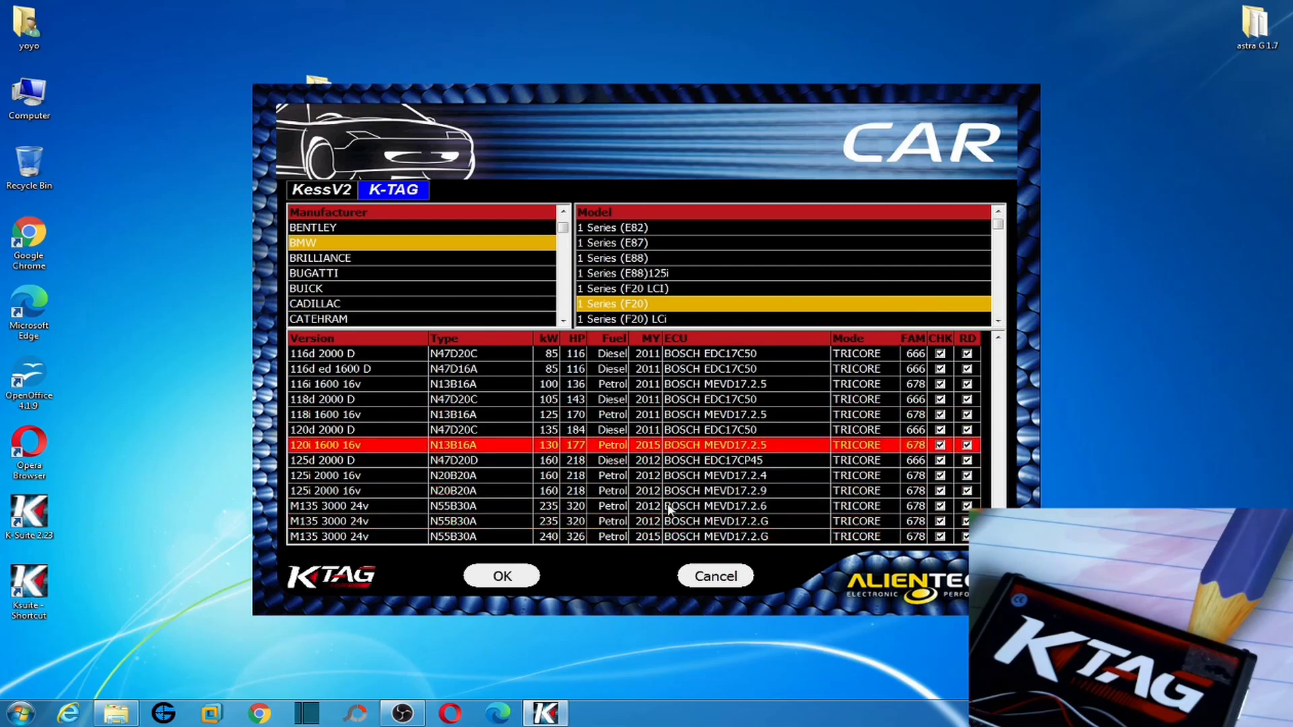
# Look through the BMW models to 5 Series (F10) and select its 2010 520d 2000 D version with the N47D20C engine
pyautogui.click(613, 318)
pyautogui.scroll(-6, 613, 319)
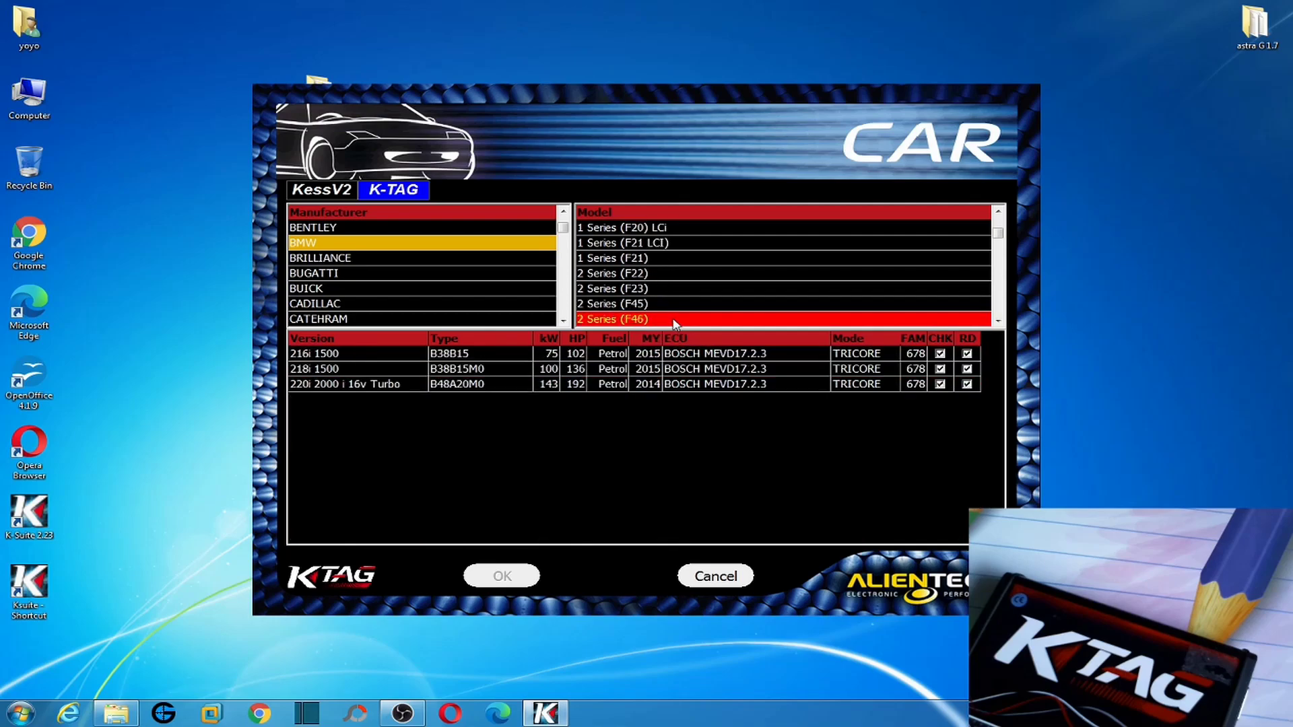
pyautogui.scroll(-6, 674, 324)
pyautogui.scroll(-11, 670, 324)
pyautogui.scroll(-6, 670, 323)
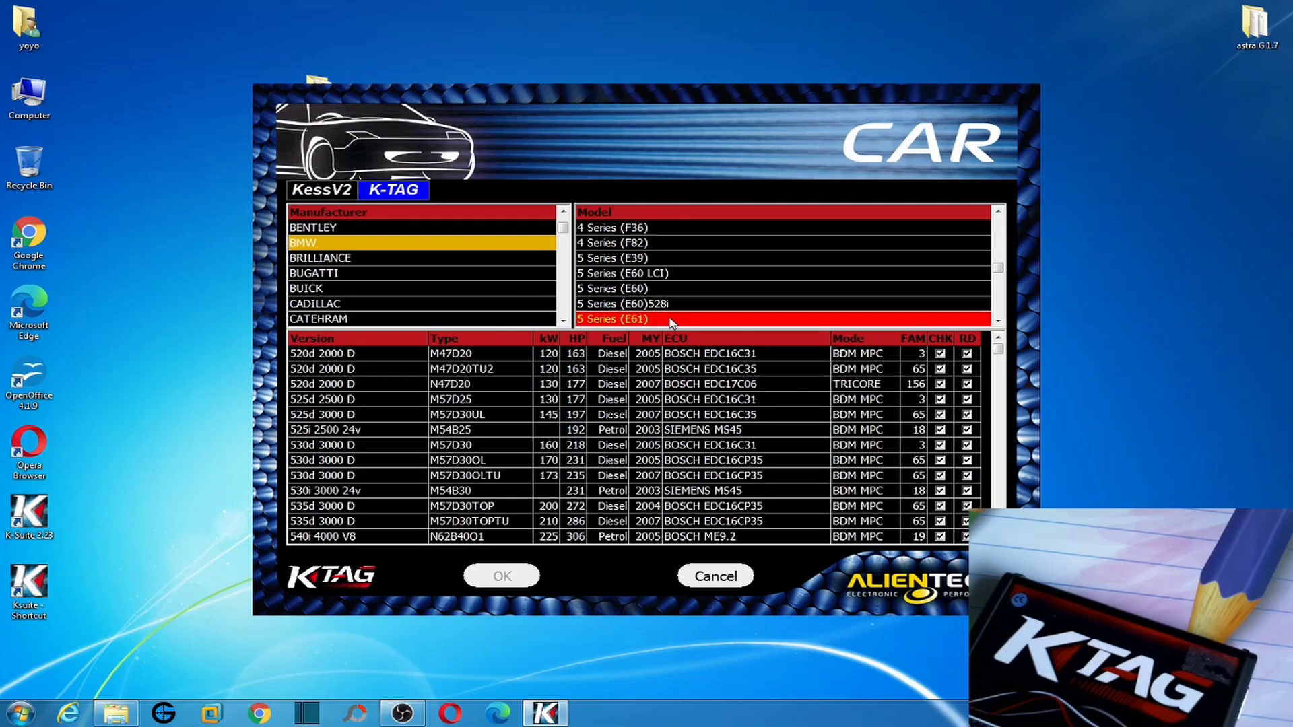
pyautogui.scroll(1, 670, 323)
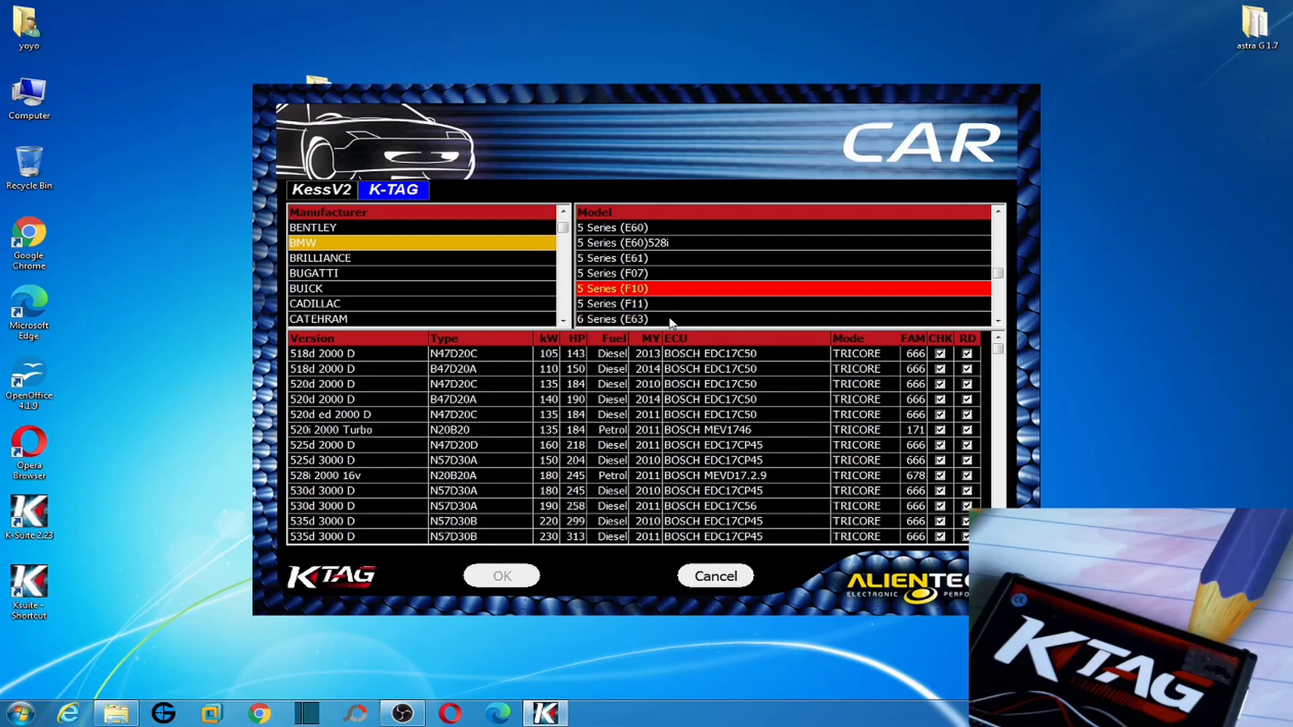
pyautogui.click(682, 437)
pyautogui.click(621, 368)
pyautogui.click(651, 386)
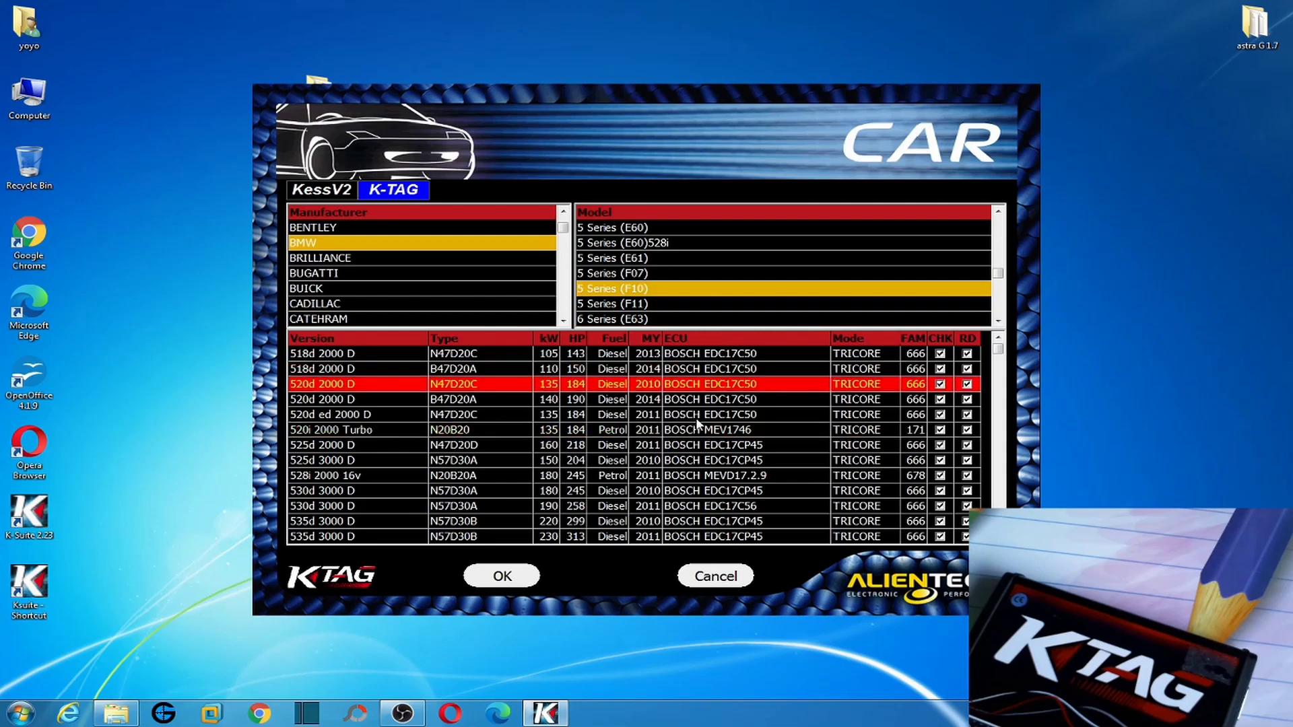
# Examine the engine versions and ECUs listed for the BMW 5 Series (F10)
pyautogui.click(657, 375)
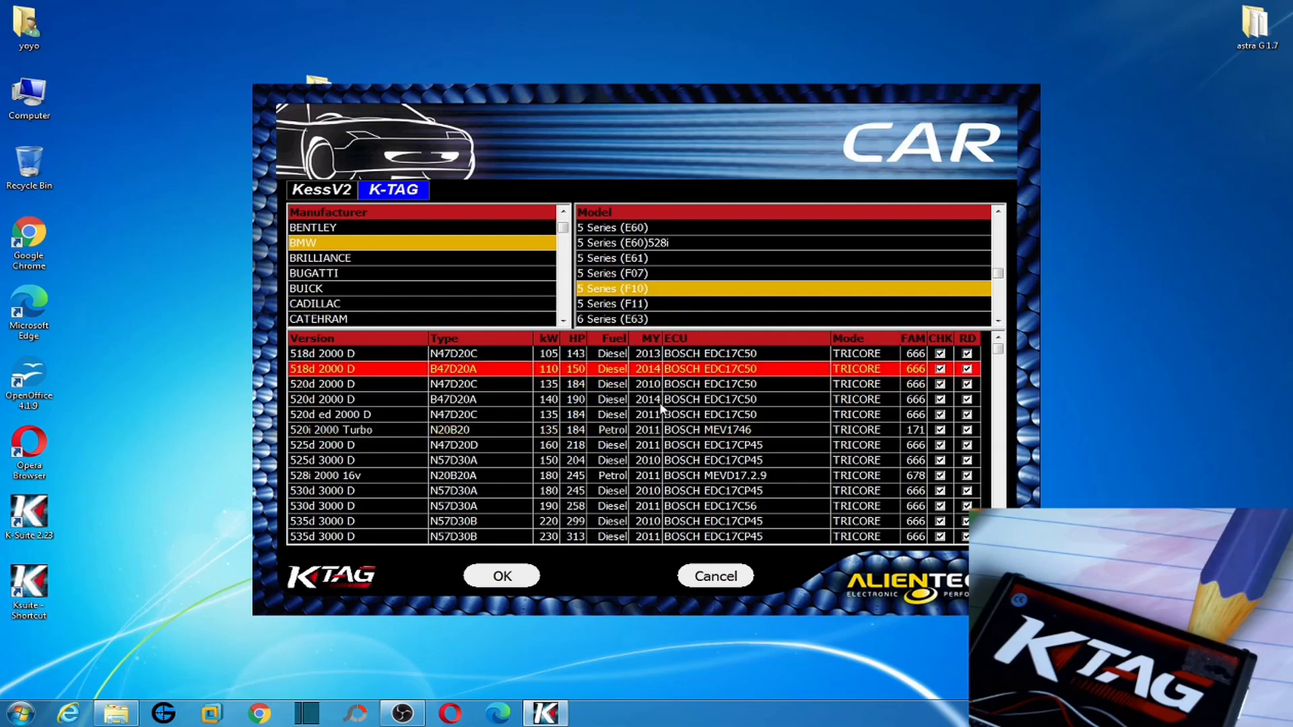
pyautogui.click(658, 390)
pyautogui.click(683, 426)
pyautogui.scroll(-9, 710, 492)
pyautogui.scroll(7, 701, 475)
pyautogui.scroll(7, 701, 475)
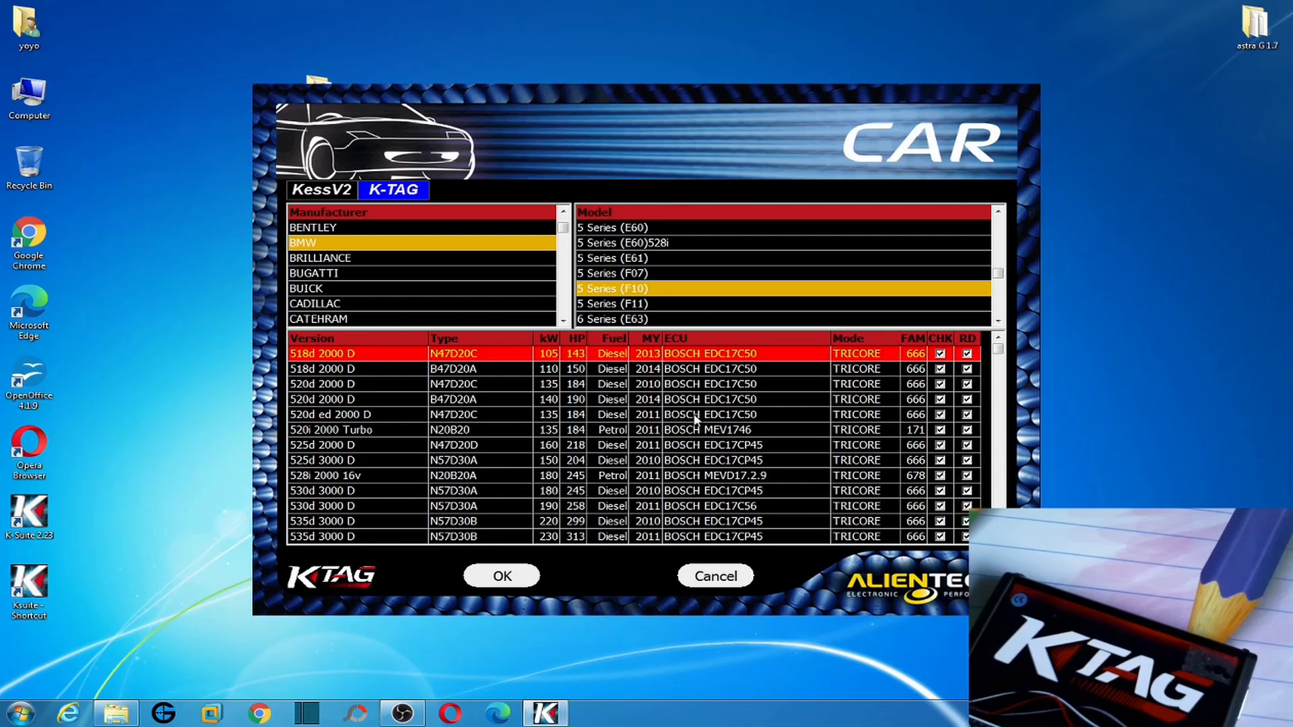
# Look through the K-TAG car manufacturers from BRILLIANCE to TOYOTA
pyautogui.click(325, 243)
pyautogui.click(331, 258)
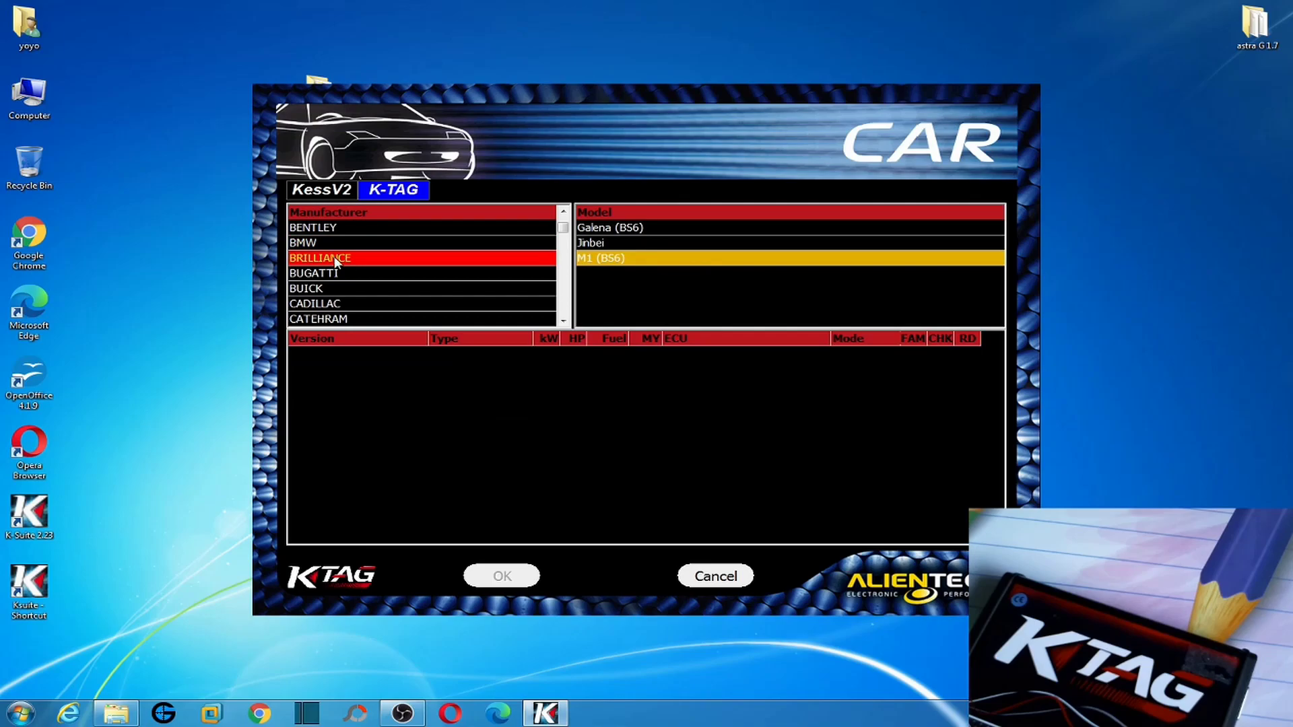
pyautogui.click(334, 275)
pyautogui.click(335, 290)
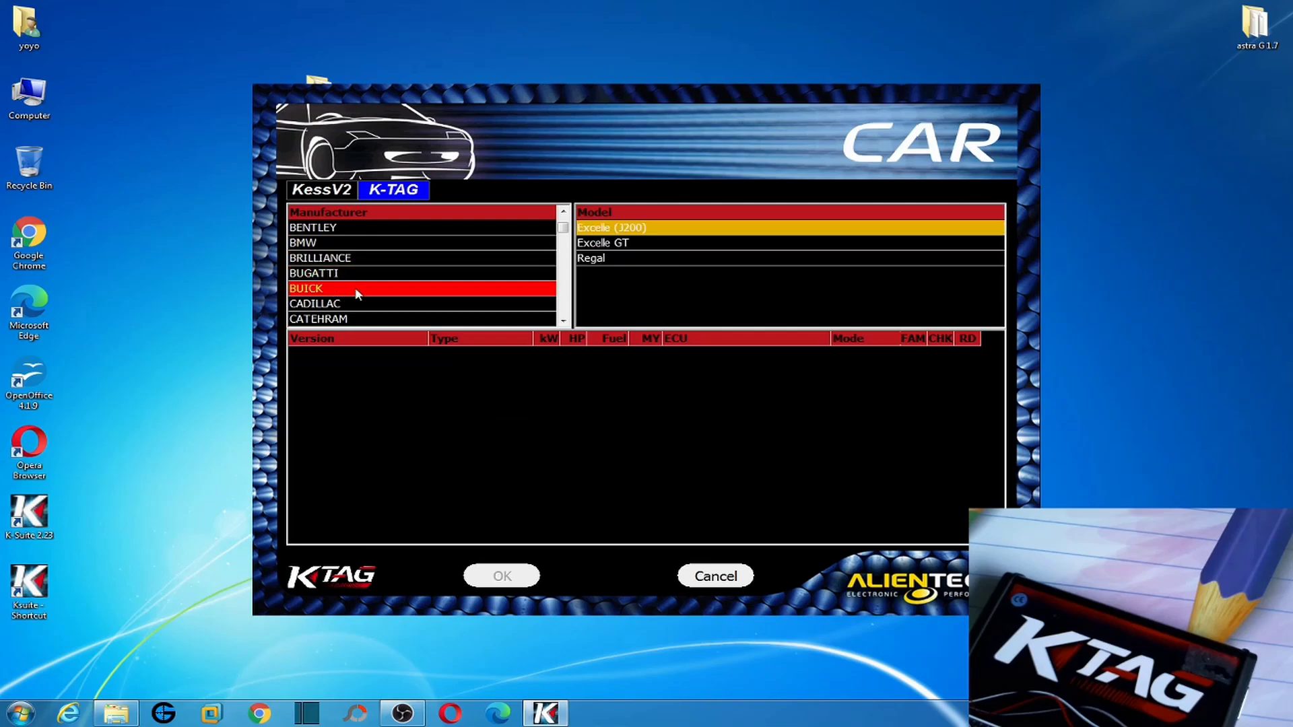
pyautogui.press('Down')
pyautogui.press('Down')
pyautogui.press('Down')
pyautogui.press('Down')
pyautogui.press('Down')
pyautogui.press('Down')
pyautogui.press('Down')
pyautogui.press('Down')
pyautogui.press('Down')
pyautogui.press('Down')
pyautogui.press('Down')
pyautogui.press('Down')
pyautogui.press('Down')
pyautogui.press('Down')
pyautogui.press('Down')
pyautogui.press('Down')
pyautogui.press('Down')
pyautogui.press('Down')
pyautogui.press('Down')
pyautogui.press('Down')
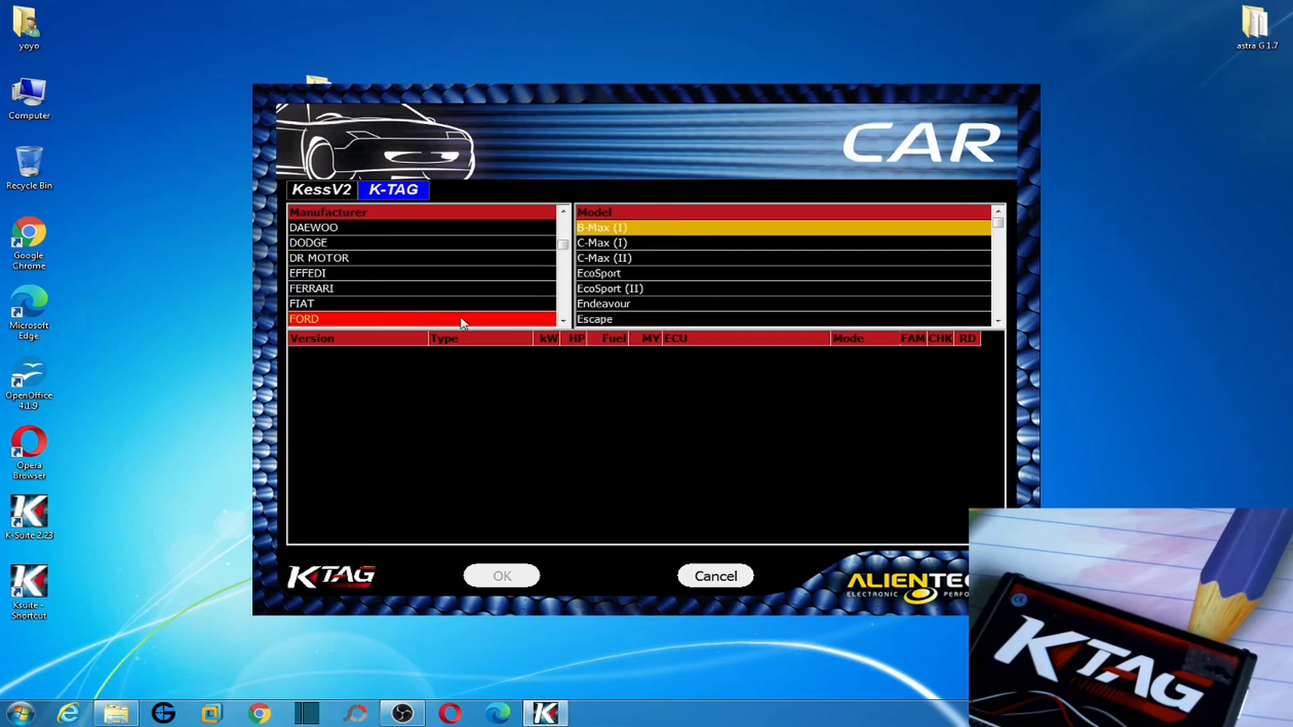
pyautogui.press('Down')
pyautogui.press('Down')
pyautogui.press('Down')
pyautogui.press('Down')
pyautogui.press('Down')
pyautogui.press('Down')
pyautogui.press('Down')
pyautogui.press('Down')
pyautogui.press('Down')
pyautogui.press('Down')
pyautogui.press('Down')
pyautogui.press('Down')
pyautogui.press('Down')
pyautogui.press('Down')
pyautogui.press('Down')
pyautogui.press('Down')
pyautogui.press('Down')
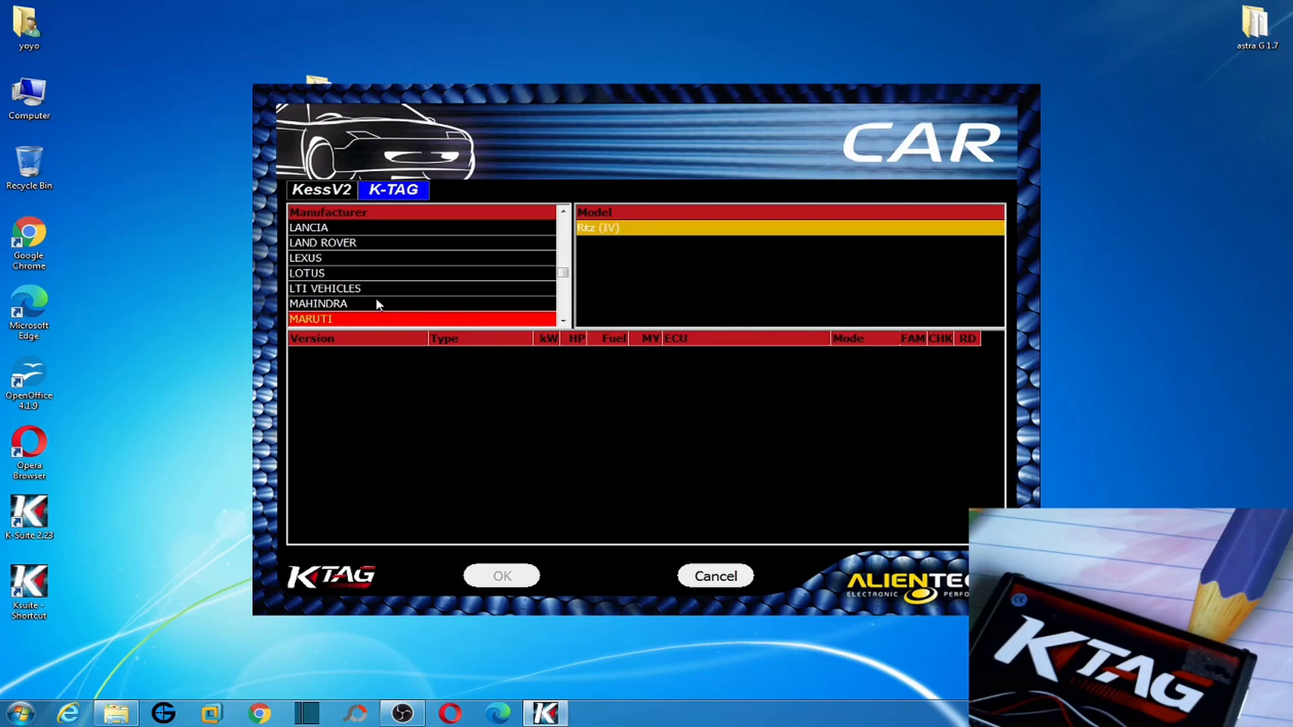
pyautogui.press('Down')
pyautogui.press('Down')
pyautogui.press('Down')
pyautogui.press('Down')
pyautogui.press('Down')
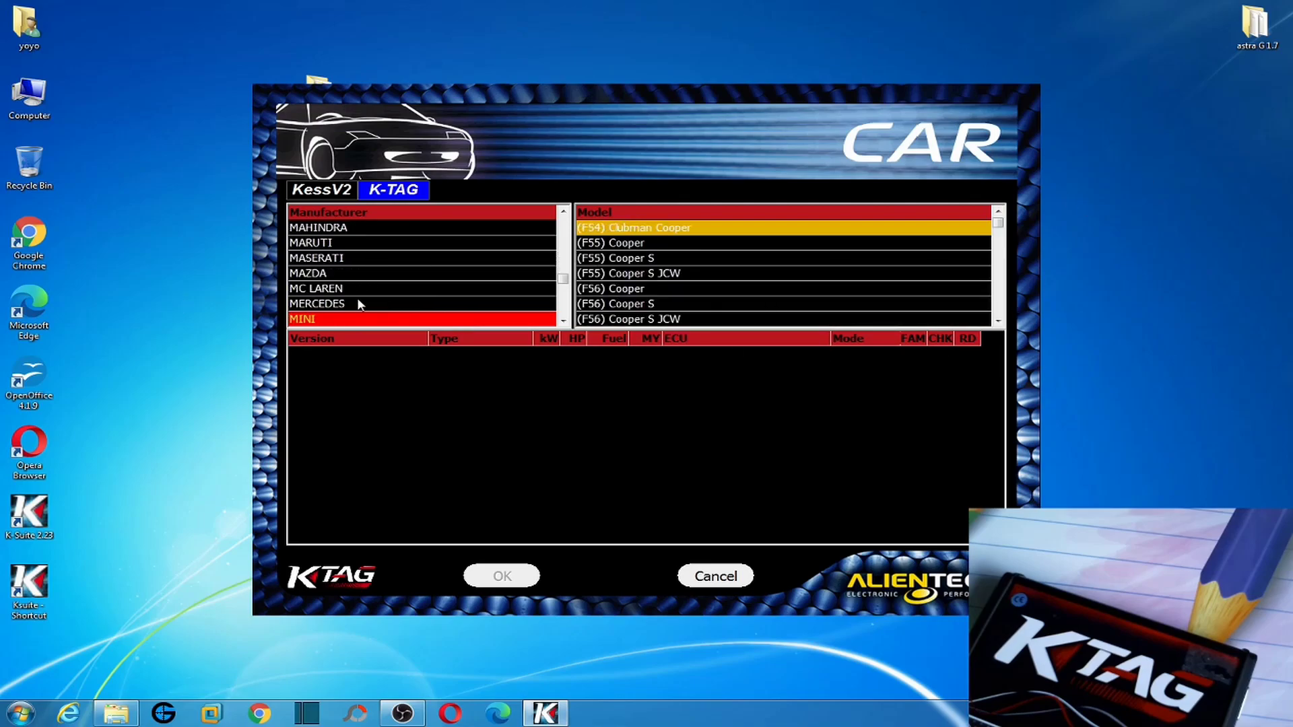
pyautogui.press('Down')
pyautogui.press('Down')
pyautogui.press('Down')
pyautogui.press('Down')
pyautogui.press('Down')
pyautogui.press('Down')
pyautogui.press('Down')
pyautogui.press('Down')
pyautogui.press('Down')
pyautogui.press('Down')
pyautogui.press('Down')
pyautogui.press('Down')
pyautogui.press('Down')
pyautogui.press('Down')
pyautogui.press('Down')
pyautogui.press('Down')
pyautogui.press('Down')
pyautogui.press('Down')
pyautogui.press('Down')
pyautogui.press('Down')
pyautogui.press('Down')
pyautogui.press('Down')
pyautogui.press('Down')
pyautogui.press('Down')
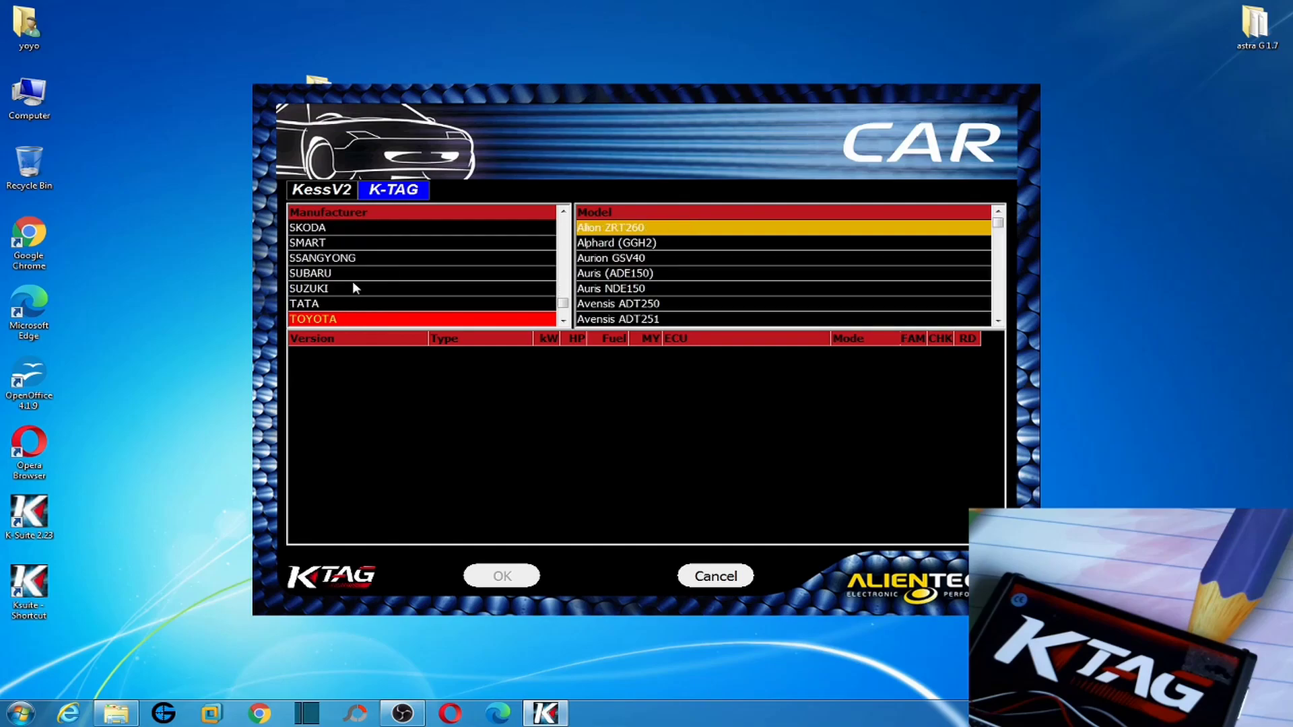
# Go back through the manufacturers to RENAULT and show the supported versions of its Master (III) model
pyautogui.press('Up')
pyautogui.press('Up')
pyautogui.press('Up')
pyautogui.press('Up')
pyautogui.press('Up')
pyautogui.press('Up')
pyautogui.press('Up')
pyautogui.press('Up')
pyautogui.press('Up')
pyautogui.press('Up')
pyautogui.press('Up')
pyautogui.press('Up')
pyautogui.press('Up')
pyautogui.press('Up')
pyautogui.press('Up')
pyautogui.press('Up')
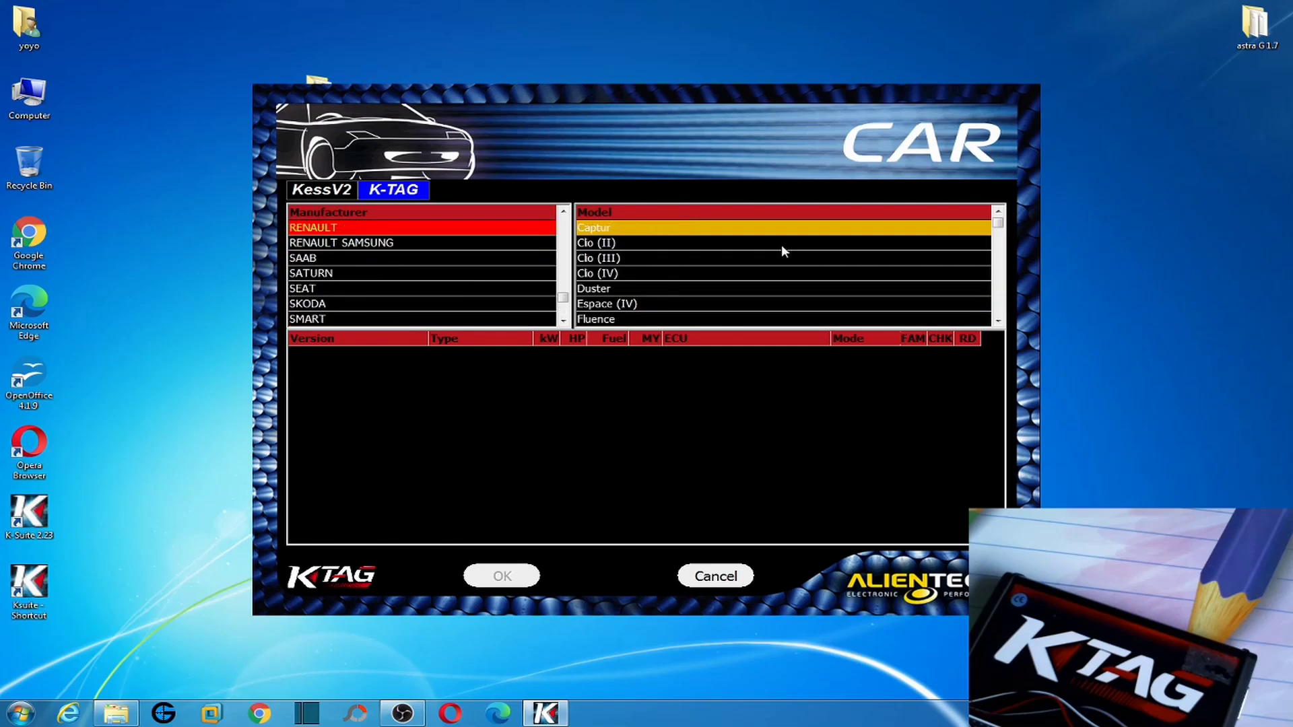
pyautogui.scroll(-4, 663, 273)
pyautogui.click(656, 259)
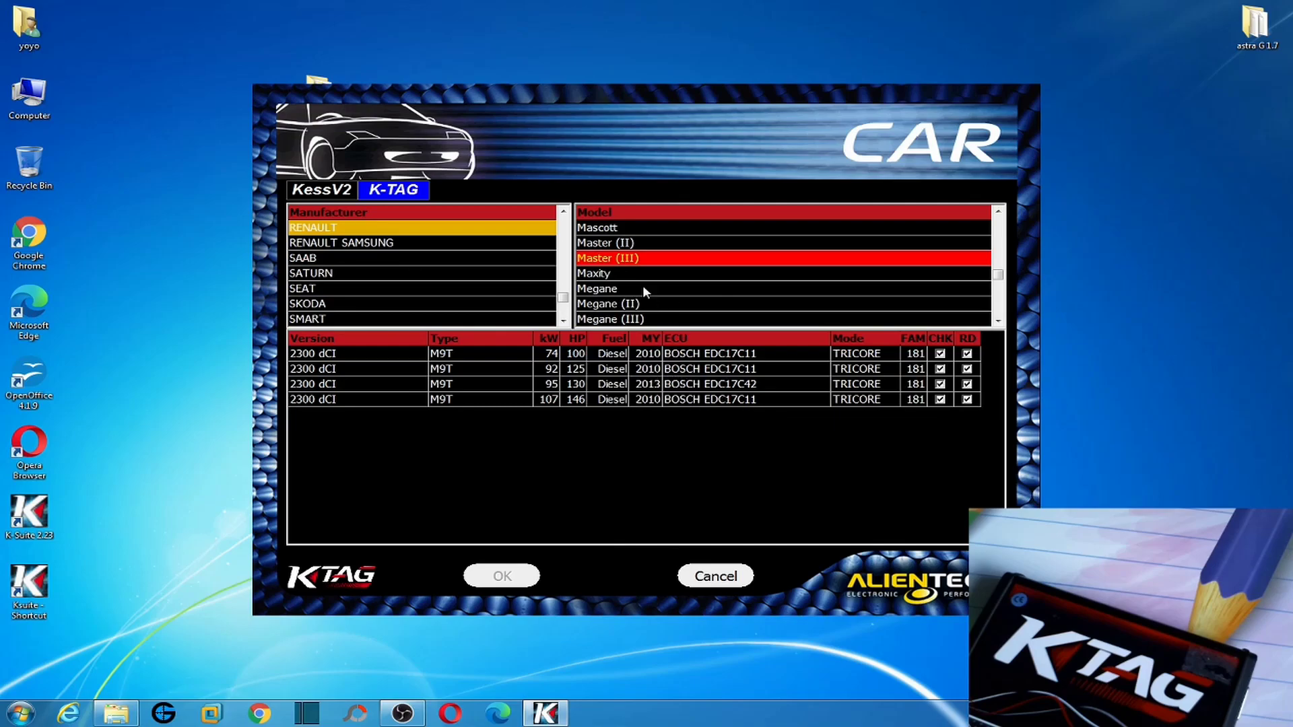
# Look through the supported versions and ECUs of the RENAULT models from Megane (III) to Vel Satis
pyautogui.click(643, 319)
pyautogui.press('Down')
pyautogui.press('Down')
pyautogui.press('Down')
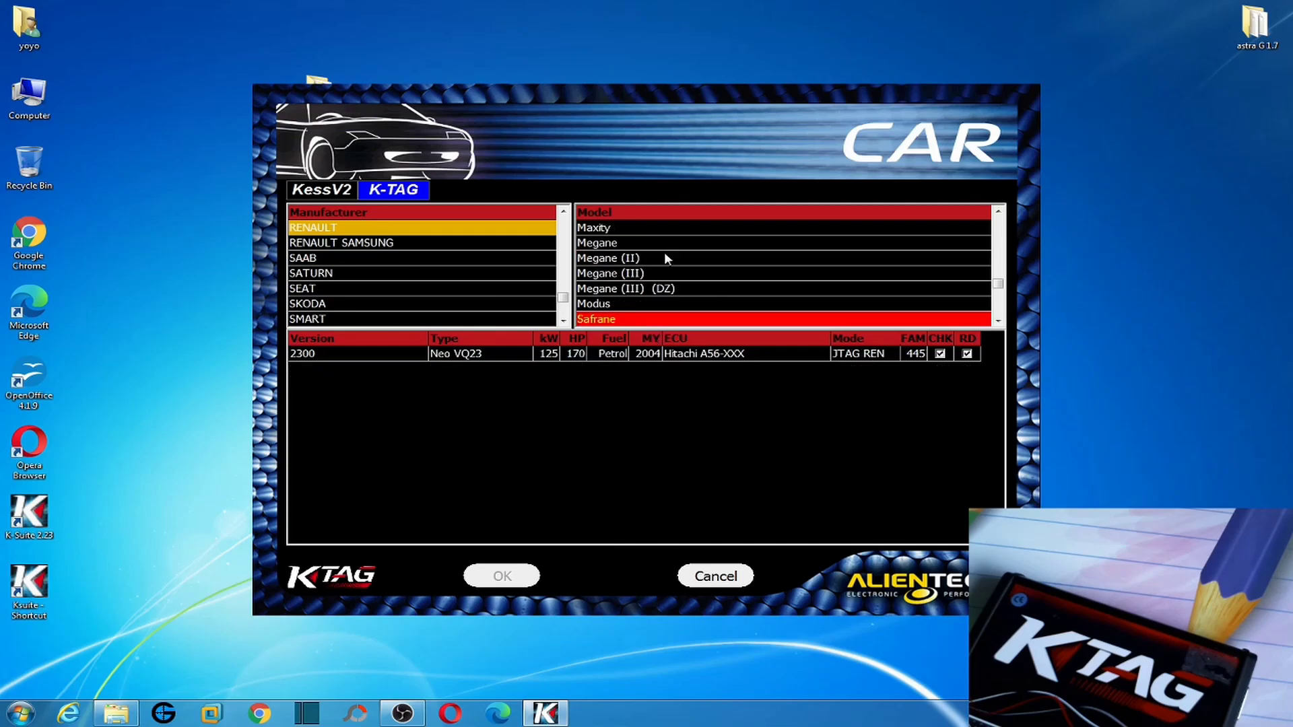
pyautogui.click(644, 288)
pyautogui.press('Down')
pyautogui.press('Down')
pyautogui.press('Down')
pyautogui.press('Down')
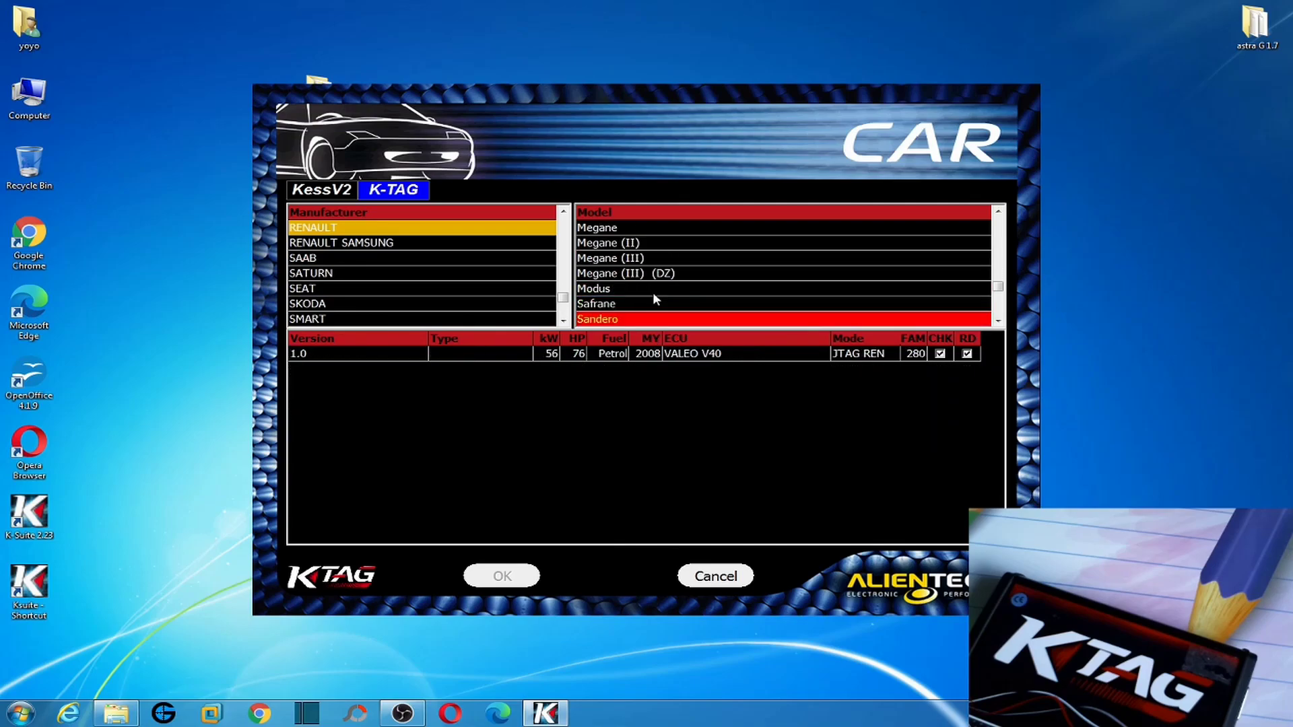
pyautogui.press('Down')
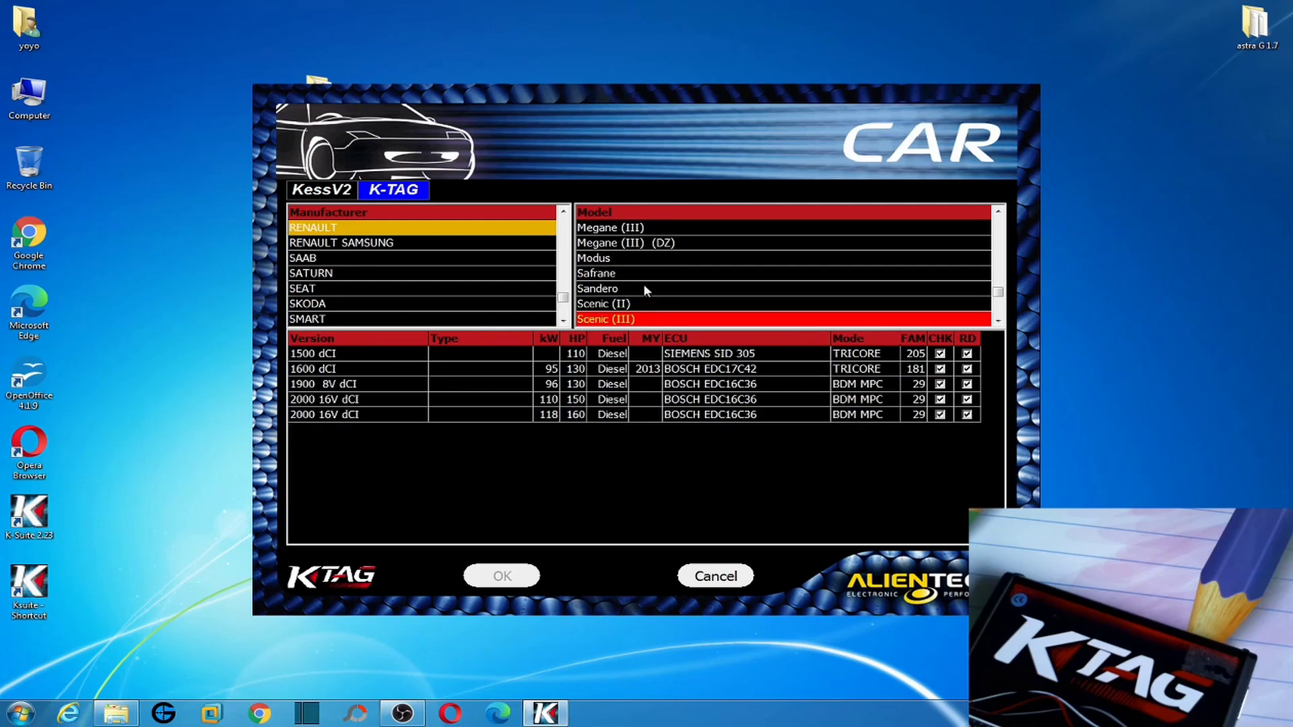
pyautogui.press('Down')
pyautogui.press('Down')
pyautogui.press('Down')
pyautogui.press('Down')
pyautogui.press('Down')
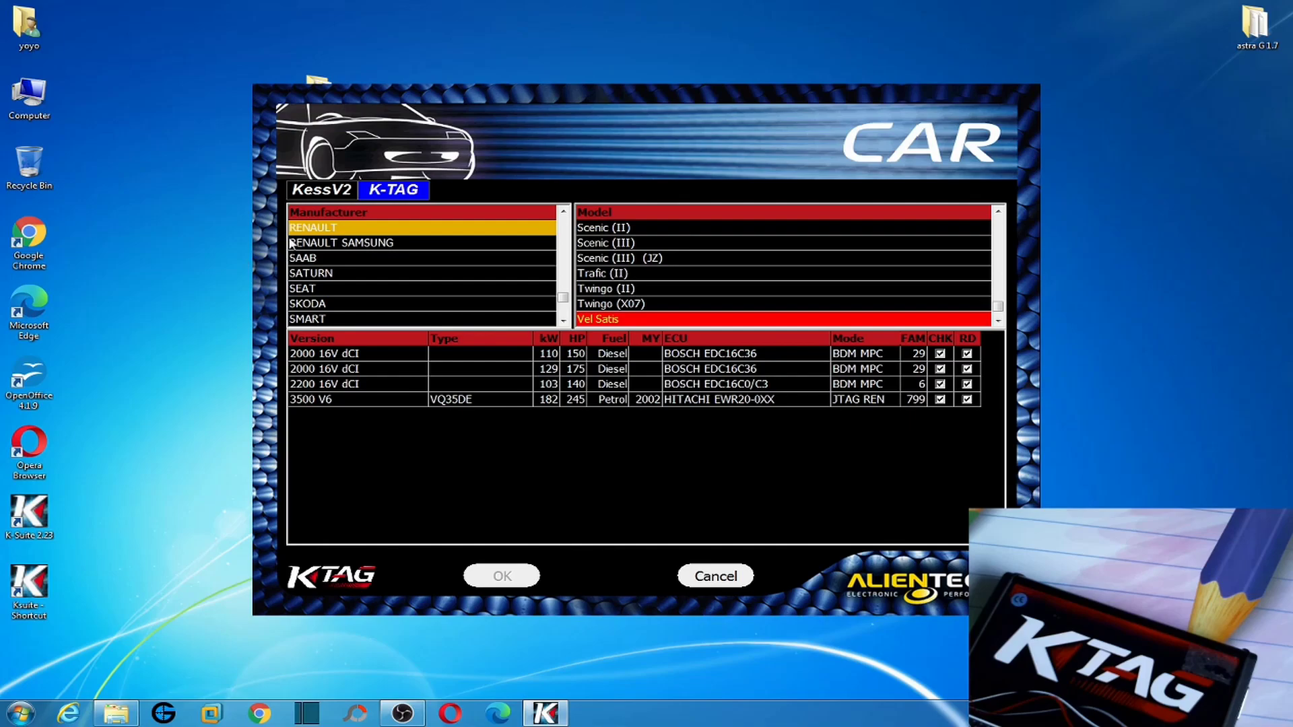
# Look through the manufacturers from SAAB and SATURN onward and select VOLKSWAGEN
pyautogui.click(319, 257)
pyautogui.click(335, 272)
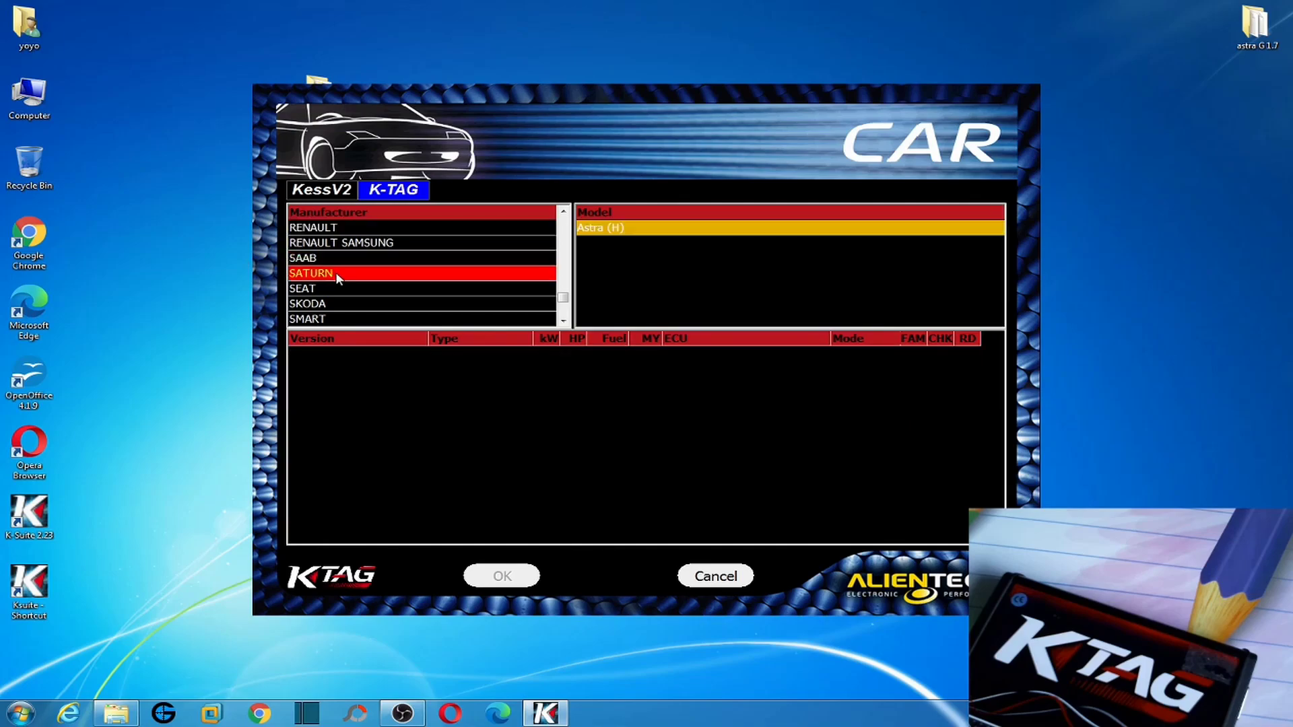
pyautogui.scroll(-8, 350, 281)
pyautogui.scroll(-3, 350, 280)
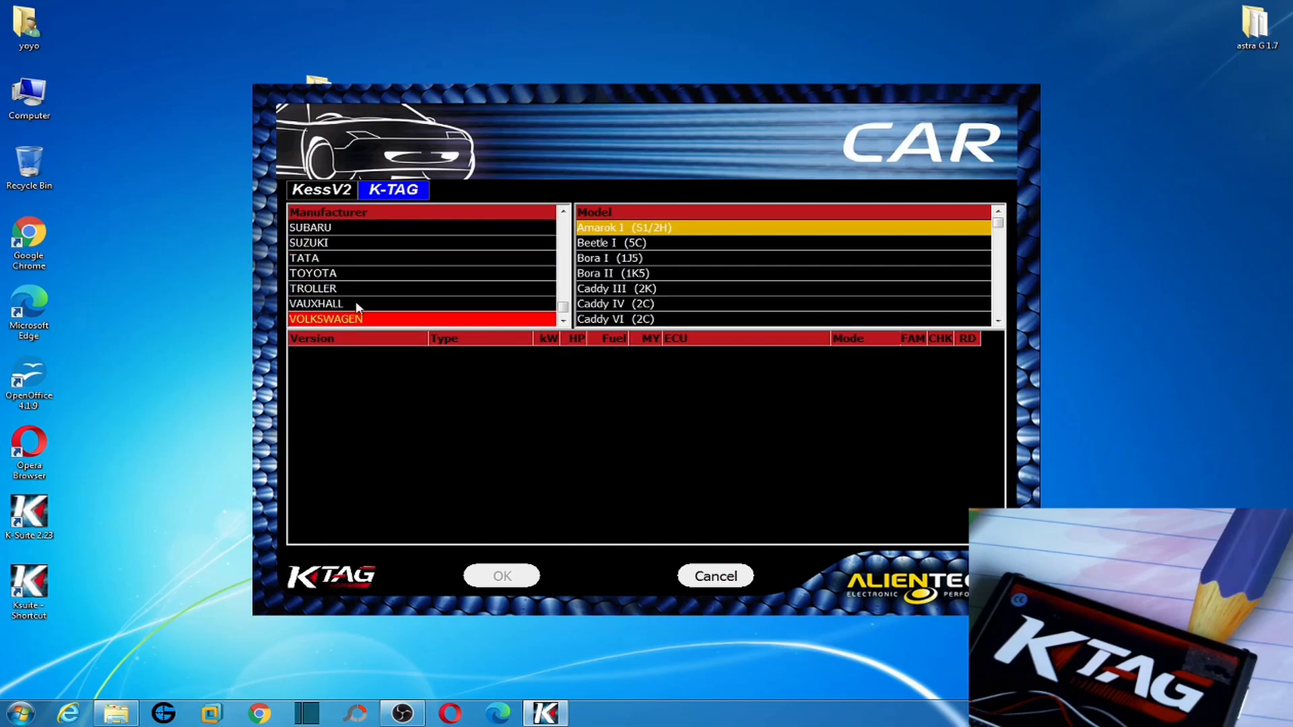
# Review the VOLKSWAGEN Caddy III (2K), Caddy IV (2C) and Caddy VI (2C) versions, then select the Caddy VI's 2000 16v TDI
pyautogui.click(617, 290)
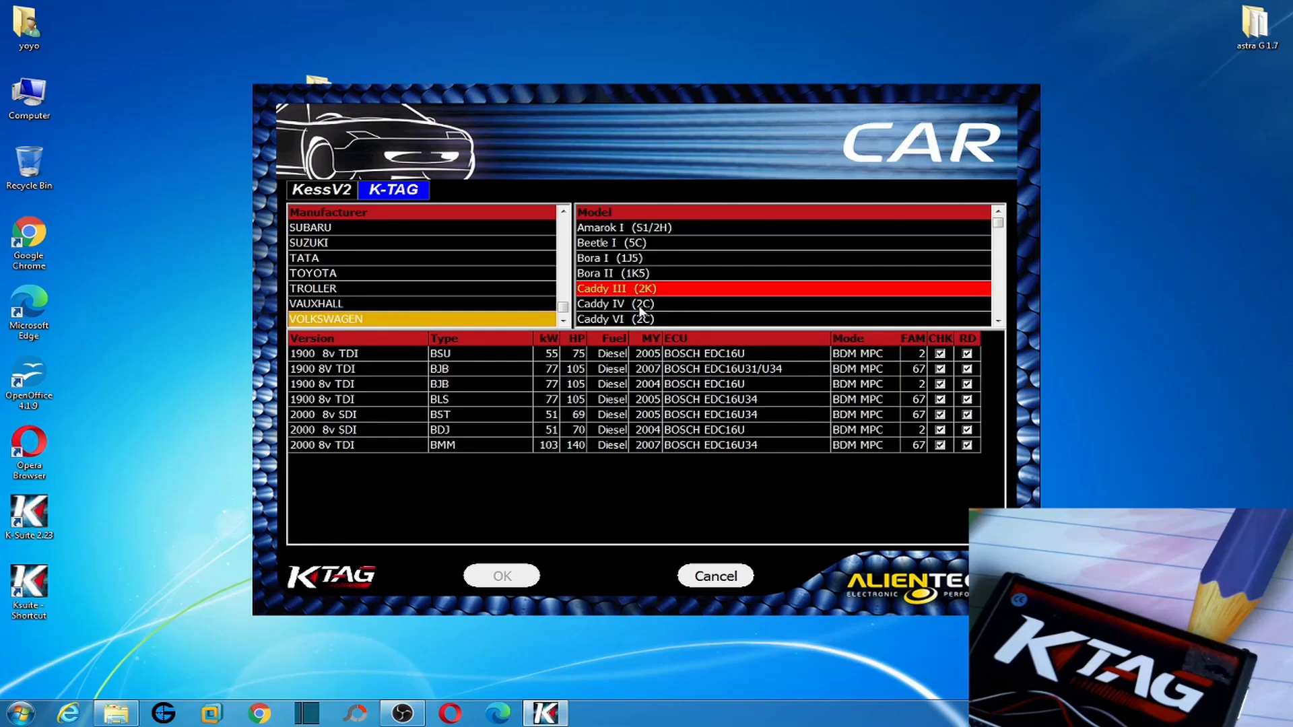
pyautogui.click(624, 304)
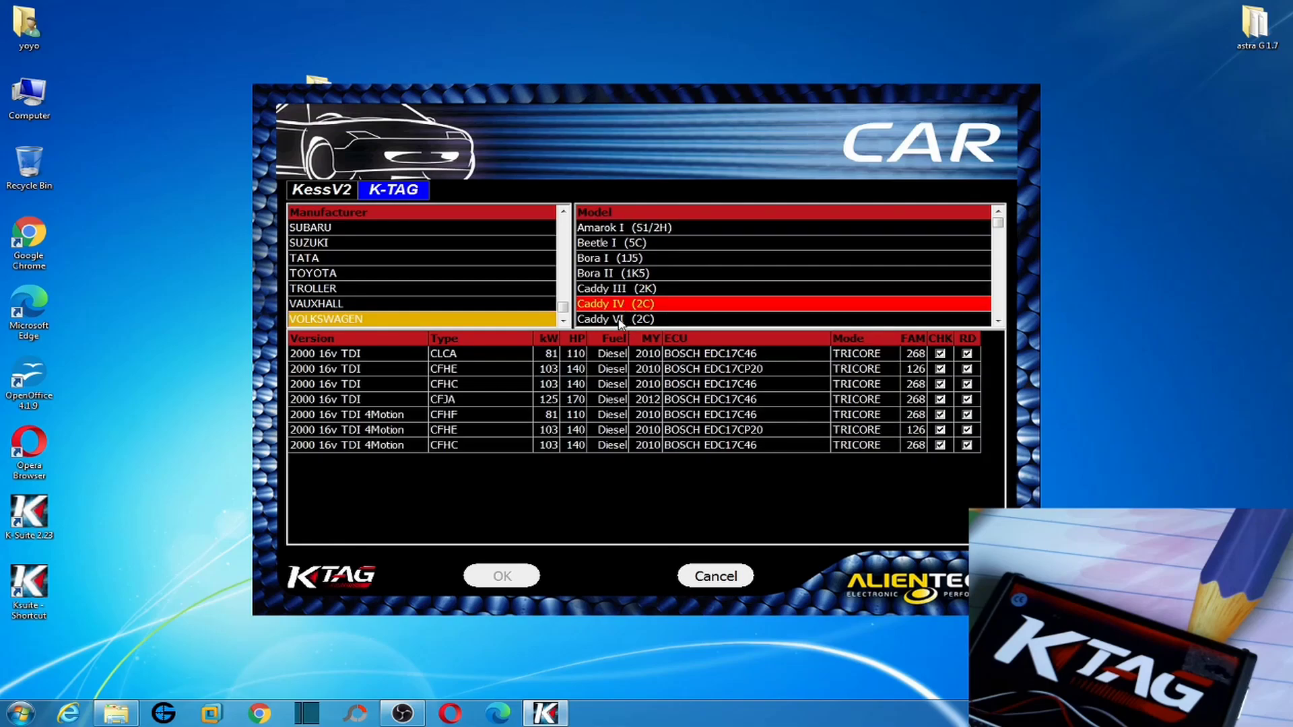
pyautogui.click(619, 321)
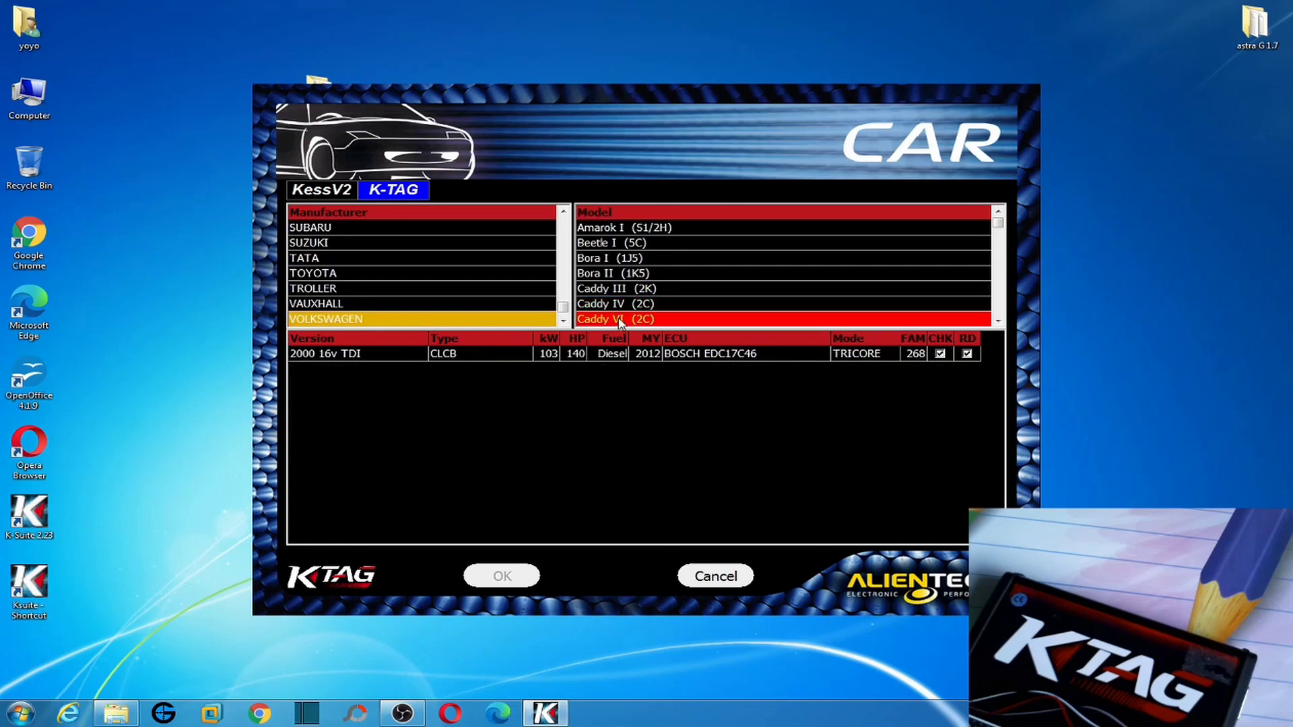
pyautogui.click(581, 355)
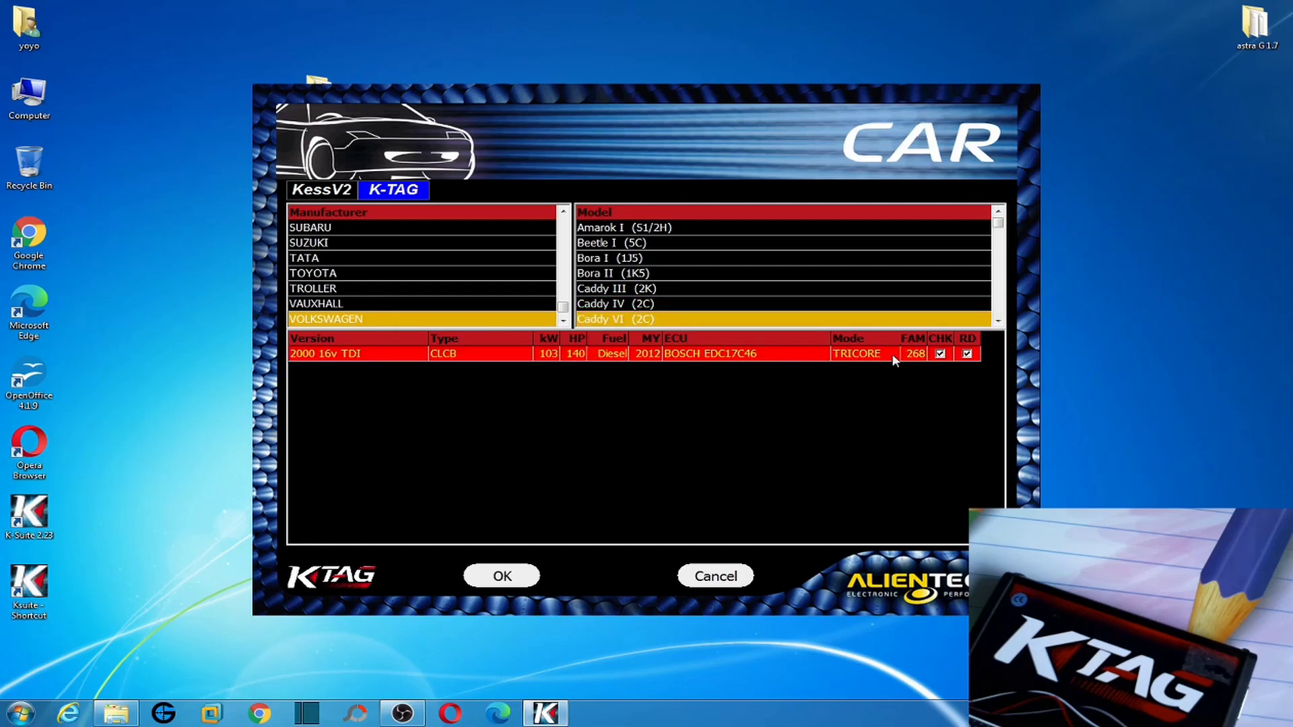
# Look through the supported versions and ECUs of the VOLKSWAGEN models from Caddy IV (2C) to Voyage I (NF/AB9)
pyautogui.click(614, 303)
pyautogui.press('Down')
pyautogui.press('Down')
pyautogui.press('Down')
pyautogui.press('Down')
pyautogui.press('Down')
pyautogui.press('Down')
pyautogui.press('Down')
pyautogui.press('Down')
pyautogui.press('Down')
pyautogui.press('Down')
pyautogui.press('Down')
pyautogui.press('Down')
pyautogui.press('Down')
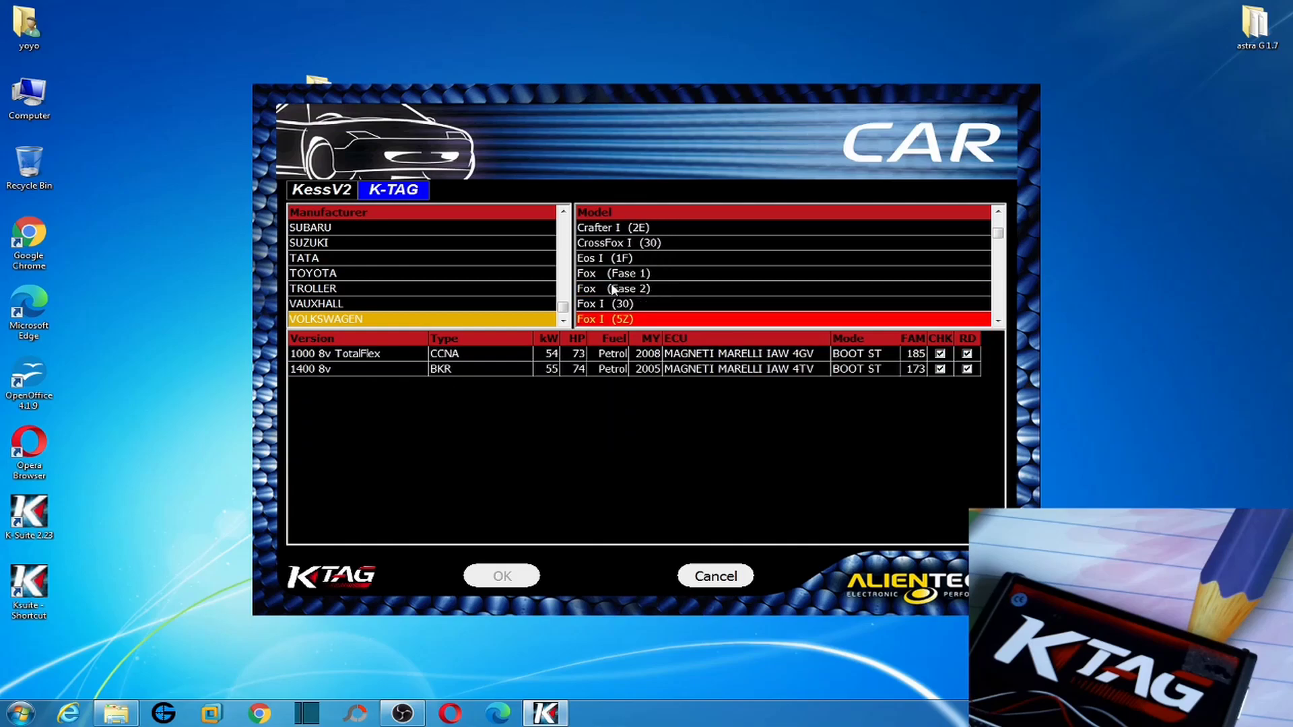
pyautogui.press('Down')
pyautogui.press('Down')
pyautogui.press('Down')
pyautogui.press('Down')
pyautogui.press('Down')
pyautogui.press('Down')
pyautogui.press('Down')
pyautogui.press('Down')
pyautogui.press('Down')
pyautogui.press('Down')
pyautogui.press('Down')
pyautogui.press('Down')
pyautogui.press('Down')
pyautogui.press('Down')
pyautogui.press('Down')
pyautogui.press('Down')
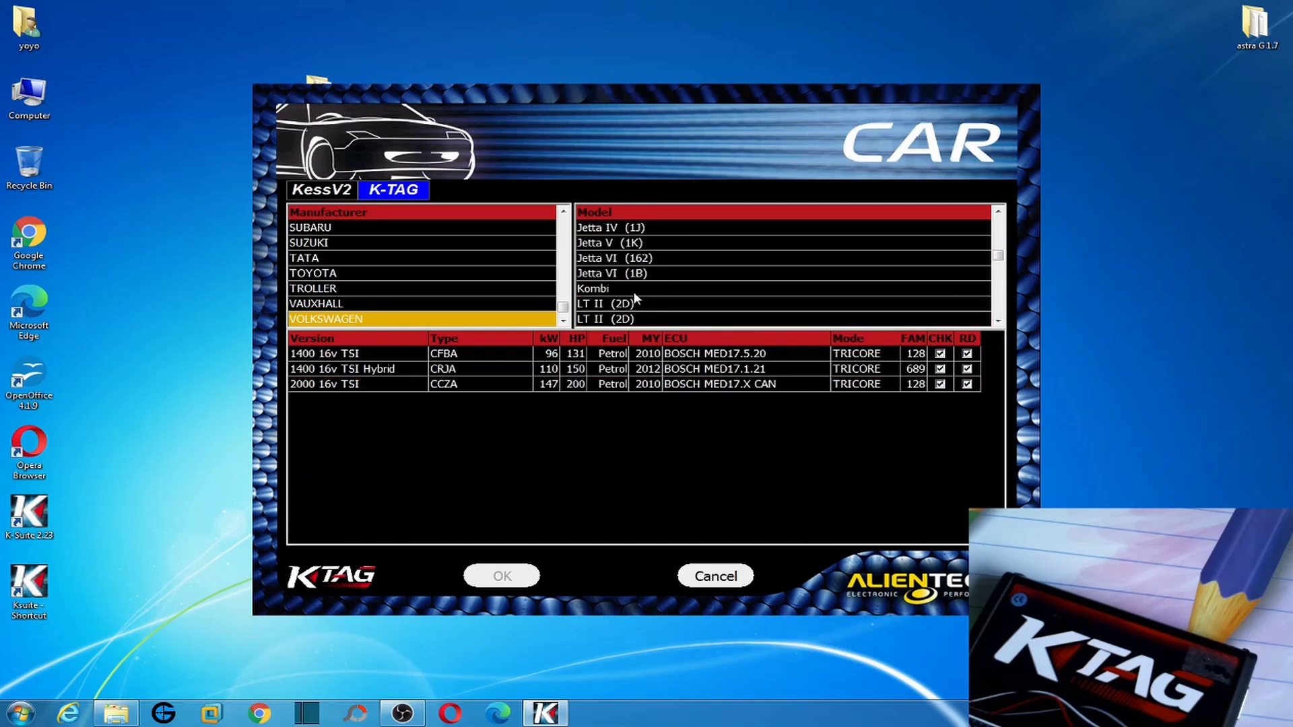
pyautogui.press('Down')
pyautogui.press('Down')
pyautogui.press('Down')
pyautogui.press('Down')
pyautogui.press('Down')
pyautogui.press('Down')
pyautogui.press('Down')
pyautogui.press('Down')
pyautogui.press('Down')
pyautogui.press('Down')
pyautogui.press('Down')
pyautogui.press('Down')
pyautogui.press('Down')
pyautogui.press('Down')
pyautogui.press('Down')
pyautogui.press('Down')
pyautogui.press('Down')
pyautogui.press('Down')
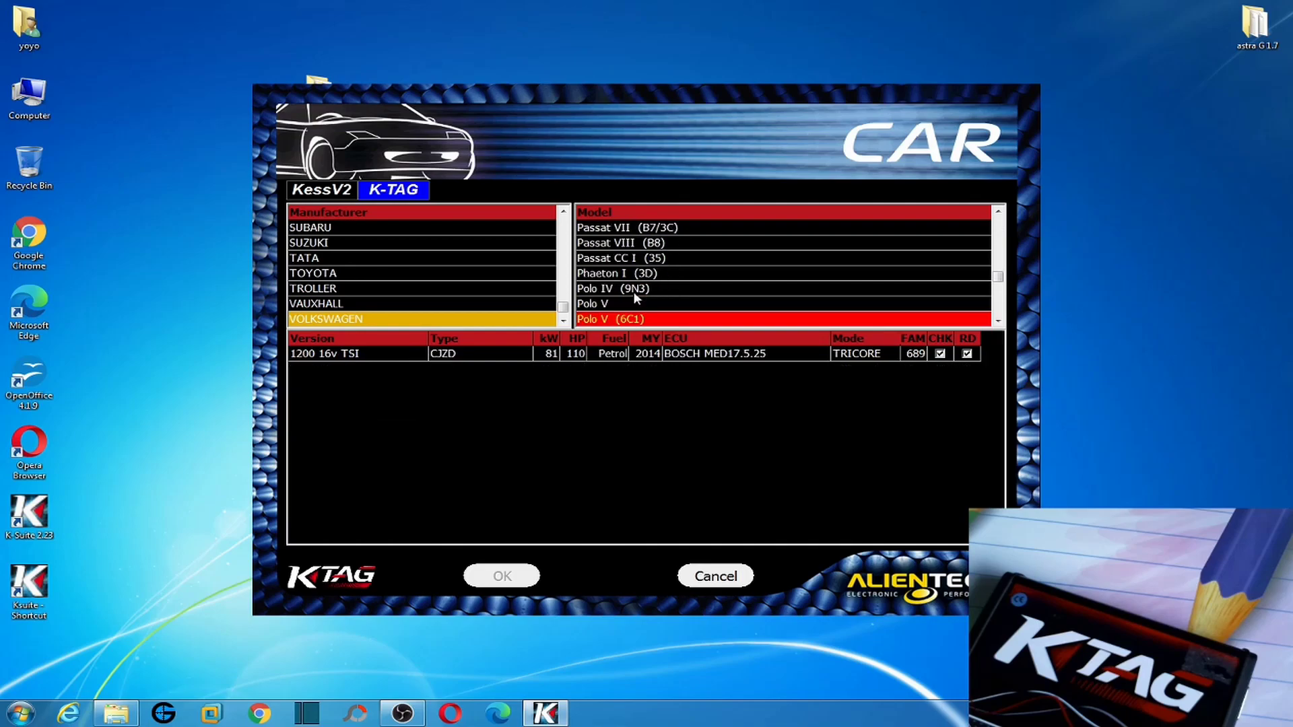
pyautogui.press('Down')
pyautogui.press('Down')
pyautogui.press('Down')
pyautogui.press('Down')
pyautogui.press('Down')
pyautogui.press('Down')
pyautogui.press('Down')
pyautogui.press('Down')
pyautogui.press('Down')
pyautogui.press('Down')
pyautogui.press('Down')
pyautogui.press('Down')
pyautogui.press('Down')
pyautogui.press('Down')
pyautogui.press('Down')
pyautogui.press('Down')
pyautogui.press('Down')
pyautogui.press('Down')
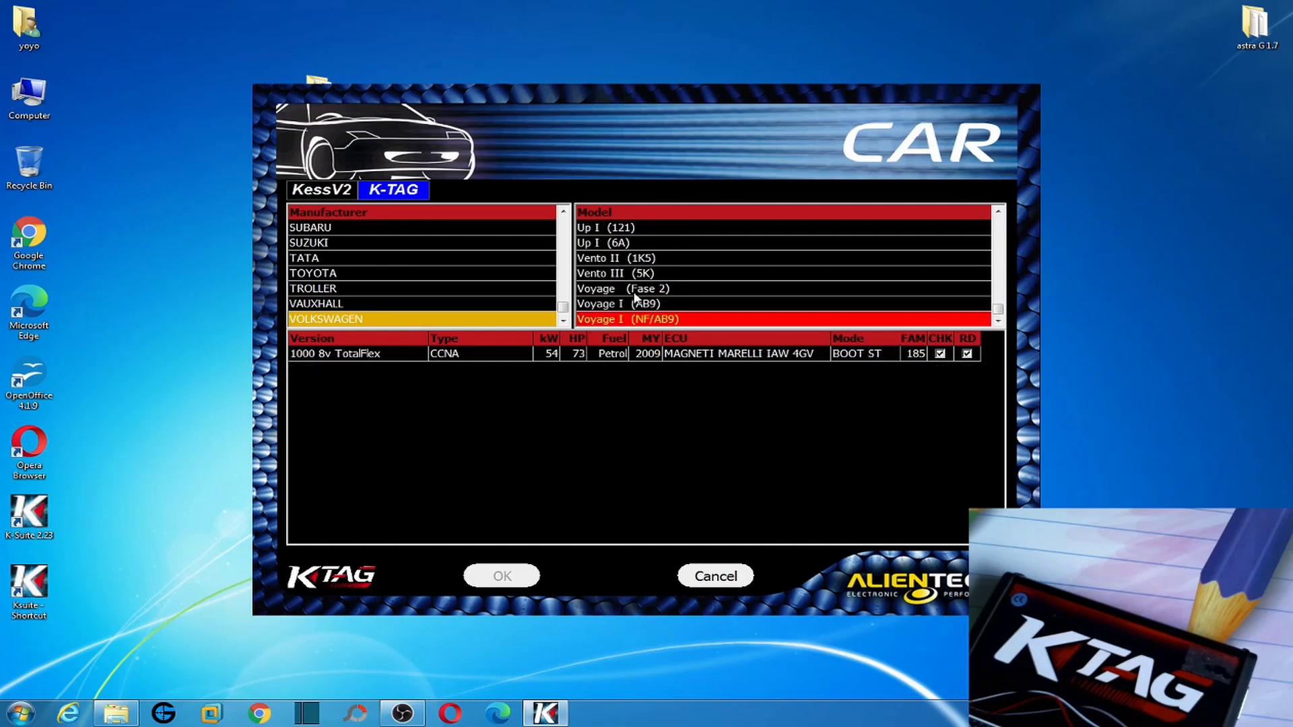
# Go back through the VOLKSWAGEN models and review the supported versions around Scirocco III (13)
pyautogui.press('Up')
pyautogui.press('Up')
pyautogui.press('Up')
pyautogui.press('Up')
pyautogui.press('Up')
pyautogui.press('Up')
pyautogui.press('Up')
pyautogui.press('Up')
pyautogui.press('Up')
pyautogui.press('Up')
pyautogui.press('Up')
pyautogui.press('Up')
pyautogui.press('Up')
pyautogui.press('Up')
pyautogui.press('Up')
pyautogui.press('Up')
pyautogui.press('Up')
pyautogui.press('Up')
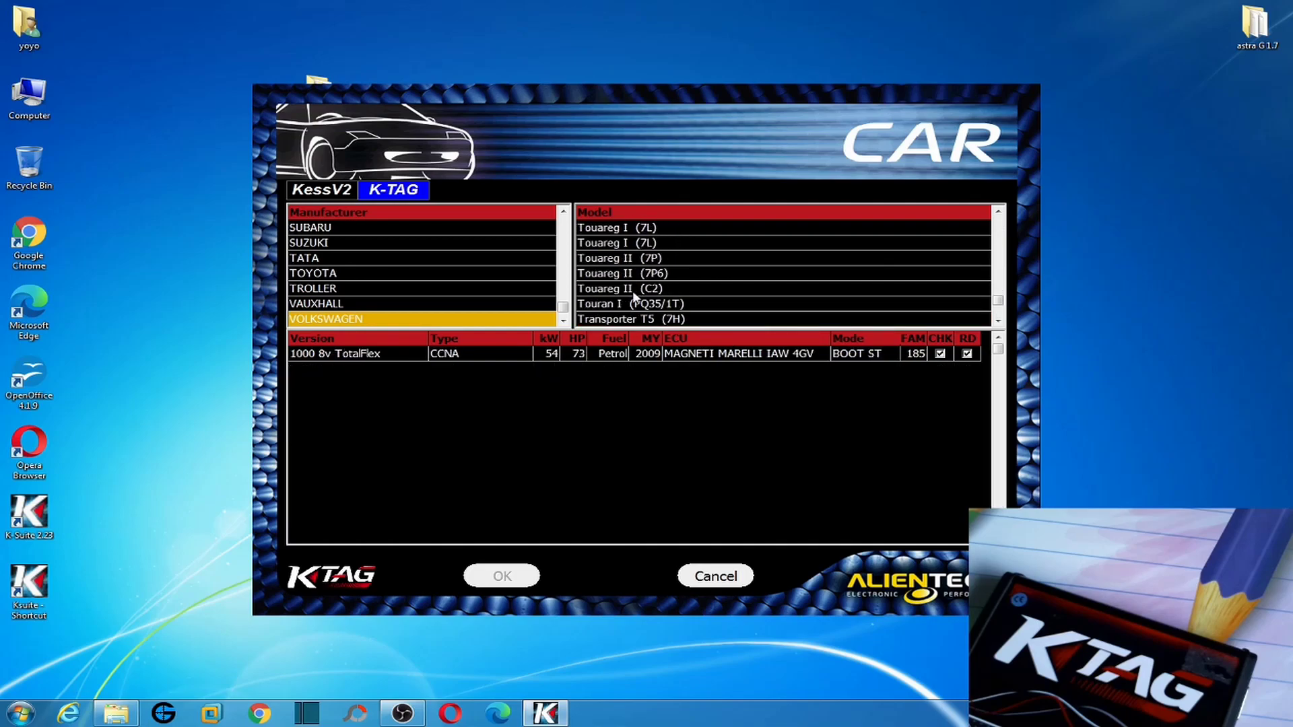
pyautogui.press('Down')
pyautogui.press('Down')
pyautogui.press('Down')
pyautogui.press('Down')
pyautogui.press('Down')
pyautogui.press('Down')
pyautogui.press('Down')
pyautogui.press('Down')
pyautogui.press('Down')
pyautogui.press('Down')
pyautogui.press('Down')
pyautogui.press('Down')
pyautogui.press('Down')
pyautogui.press('Down')
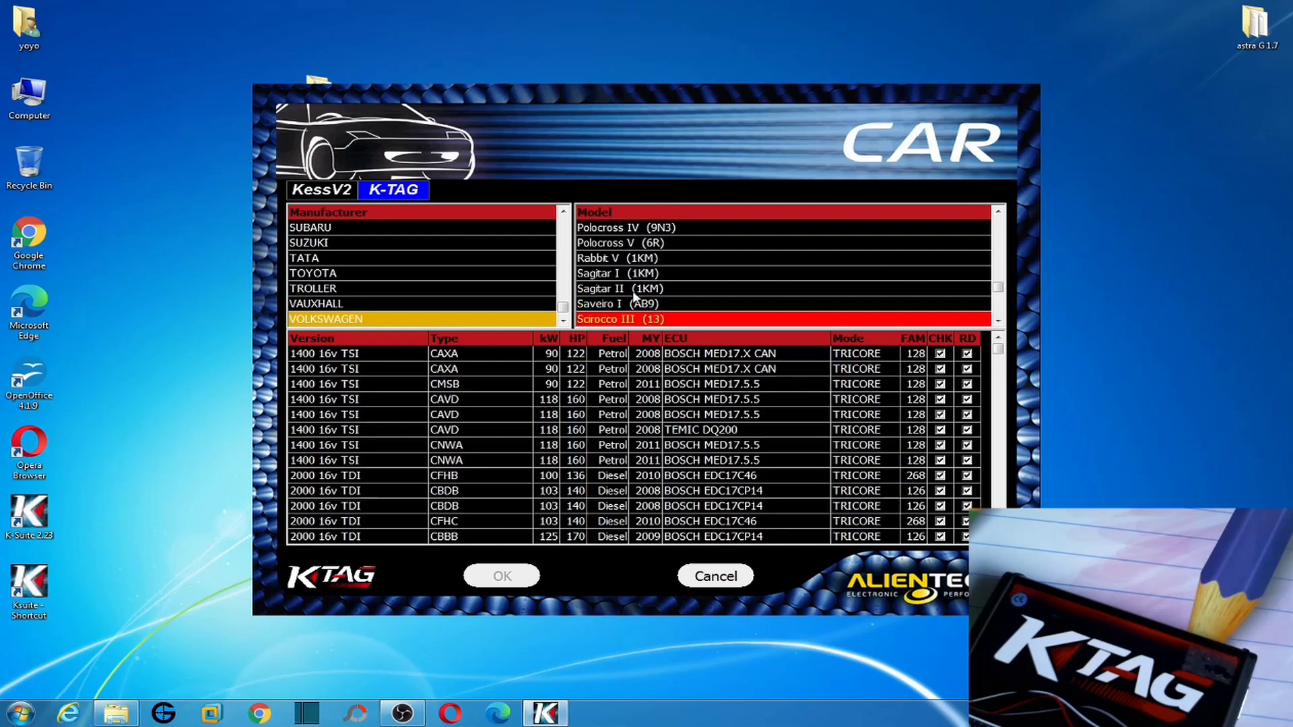
pyautogui.press('Down')
pyautogui.press('Down')
pyautogui.press('Down')
pyautogui.press('Down')
pyautogui.press('Down')
pyautogui.press('Down')
# Examine the individual versions and their ECUs listed for the chosen VOLKSWAGEN model
pyautogui.click(399, 402)
pyautogui.press('Down')
pyautogui.press('Down')
pyautogui.press('Down')
pyautogui.press('Up')
pyautogui.press('Up')
pyautogui.press('Up')
pyautogui.press('Up')
pyautogui.press('Up')
pyautogui.press('Up')
pyautogui.press('Down')
pyautogui.press('Down')
pyautogui.press('Down')
pyautogui.press('Down')
pyautogui.press('Down')
# Look through the last manufacturers in the list down to YALE
pyautogui.click(345, 274)
pyautogui.press('Down')
pyautogui.press('Down')
pyautogui.press('Down')
pyautogui.press('Down')
pyautogui.press('Down')
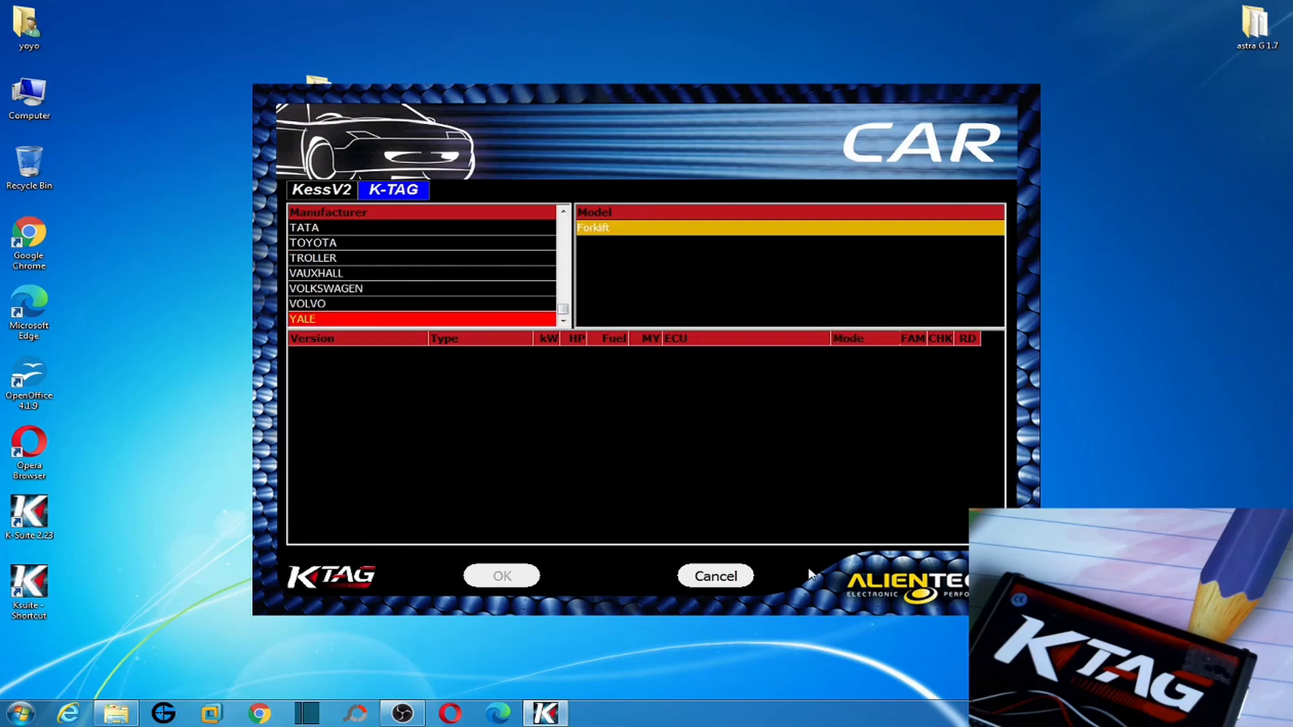
# Go back through the manufacturers from YALE to LANCIA
pyautogui.press('t')
pyautogui.press('Up')
pyautogui.press('Up')
pyautogui.press('Up')
pyautogui.press('Up')
pyautogui.press('Up')
pyautogui.press('Up')
pyautogui.press('Up')
pyautogui.press('Up')
pyautogui.press('Up')
pyautogui.press('Up')
pyautogui.press('Up')
pyautogui.press('Up')
pyautogui.press('Up')
pyautogui.press('Up')
pyautogui.press('Up')
pyautogui.press('Up')
pyautogui.press('Up')
pyautogui.press('Up')
pyautogui.press('Up')
pyautogui.press('Up')
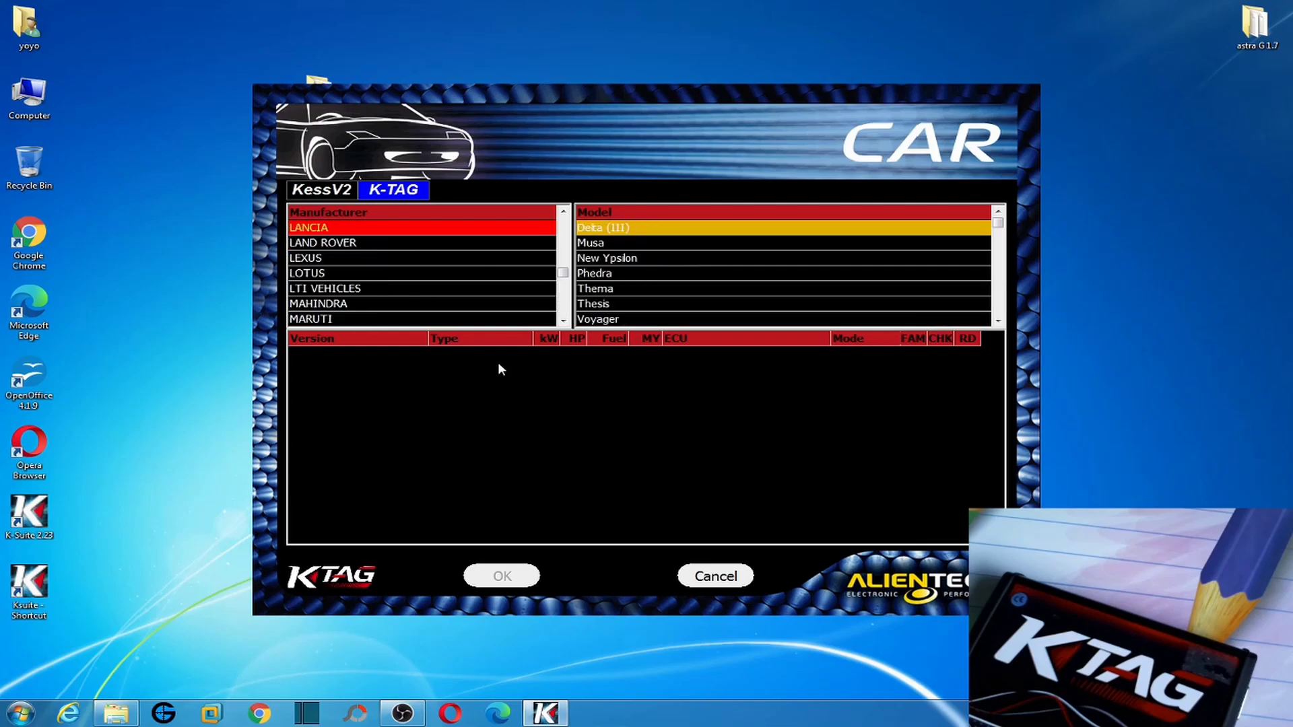
# Go back through the remaining K-TAG car manufacturers from LANCIA up to ABARTH at the start of the list
pyautogui.press('Up')
pyautogui.press('Up')
pyautogui.press('Up')
pyautogui.press('Up')
pyautogui.press('Up')
pyautogui.press('Up')
pyautogui.press('Up')
pyautogui.press('Up')
pyautogui.press('Up')
pyautogui.press('Up')
pyautogui.press('Up')
pyautogui.press('Up')
pyautogui.press('Up')
pyautogui.press('Up')
pyautogui.press('Up')
pyautogui.press('Up')
pyautogui.press('Up')
pyautogui.press('Up')
pyautogui.press('Up')
pyautogui.press('Up')
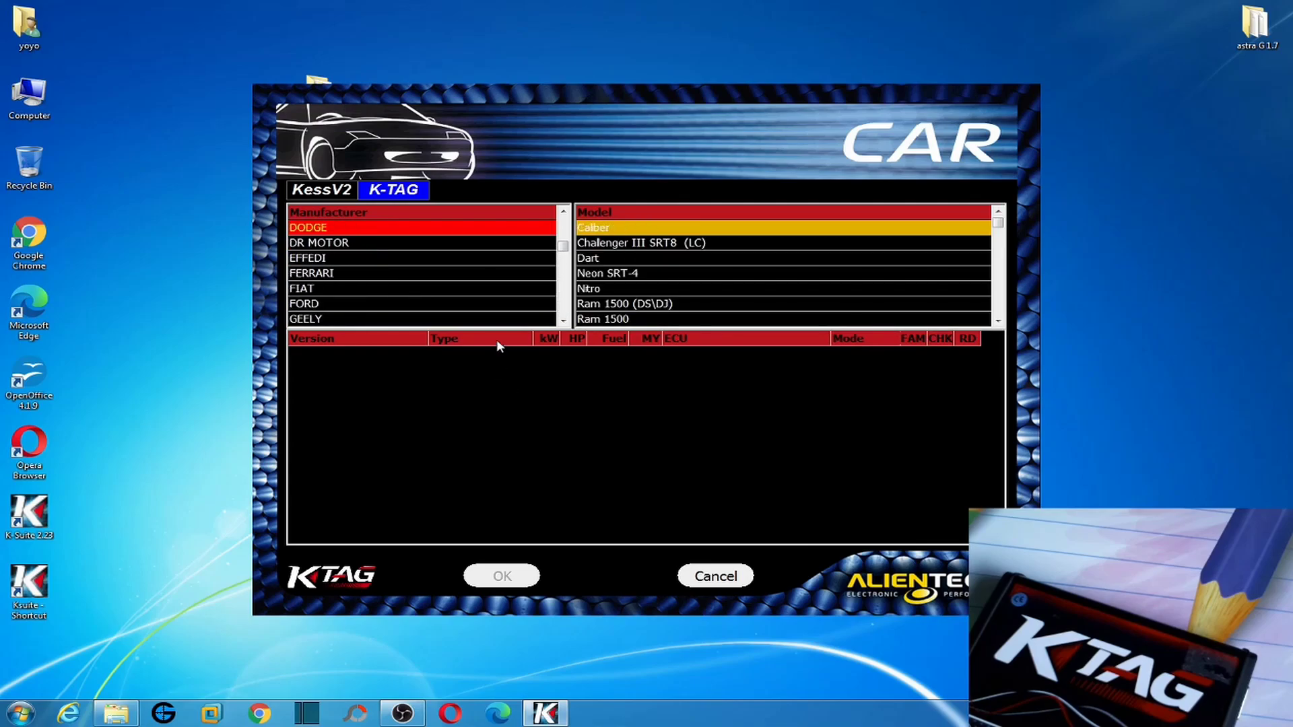
pyautogui.press('Up')
pyautogui.press('Up')
pyautogui.press('Up')
pyautogui.press('Up')
pyautogui.press('Up')
pyautogui.press('Up')
pyautogui.press('Up')
pyautogui.press('Up')
pyautogui.press('Up')
pyautogui.press('Up')
pyautogui.press('Up')
pyautogui.press('Up')
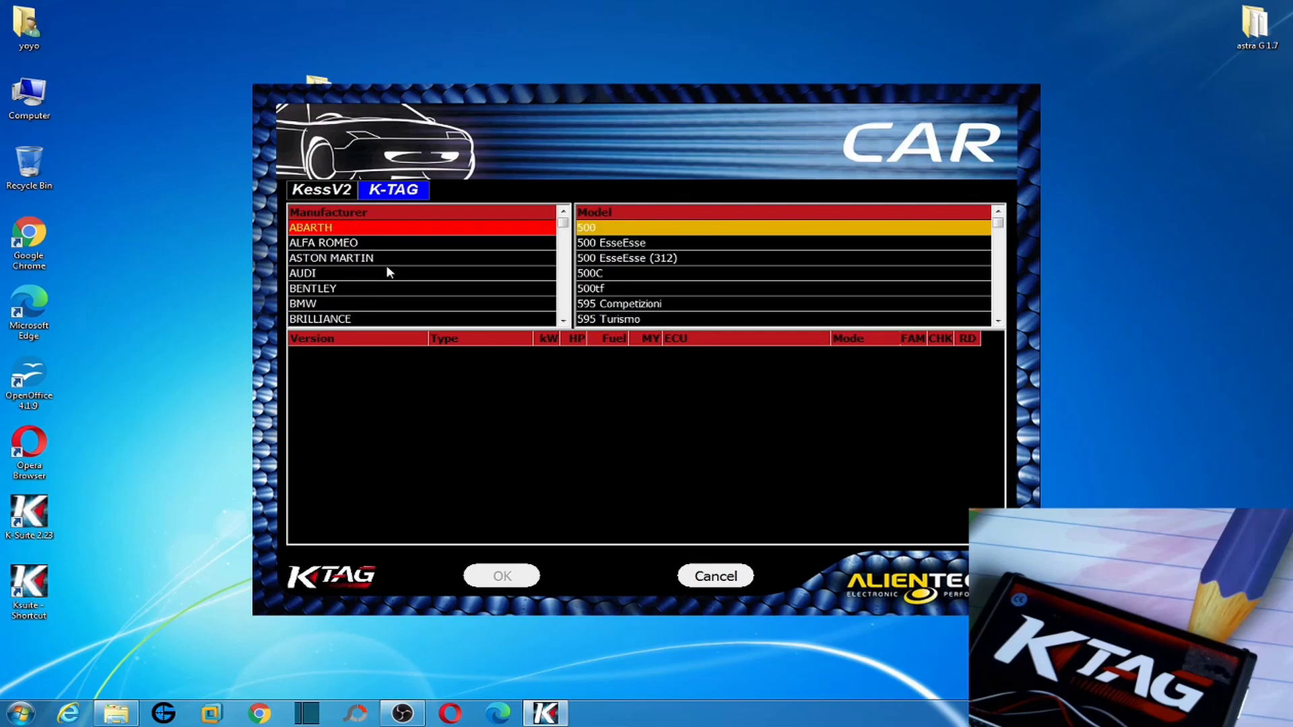